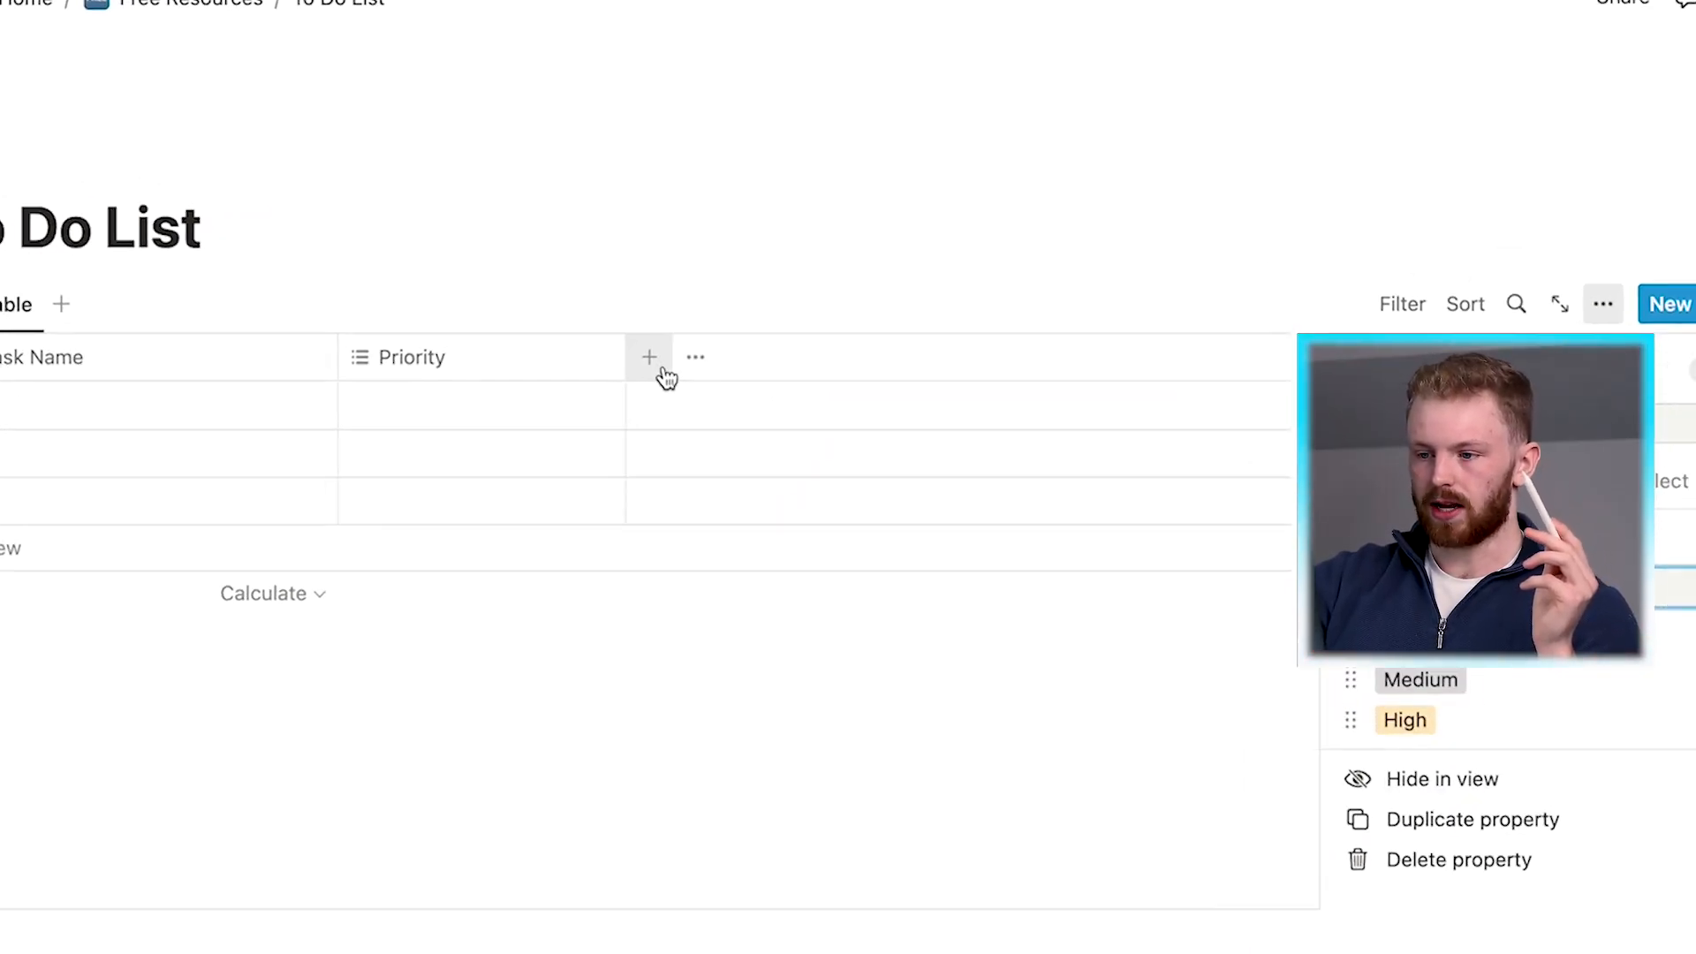
# Step: Add a Date property named "Do Date" after the Priority column of the To Do List table
pyautogui.click(654, 358)
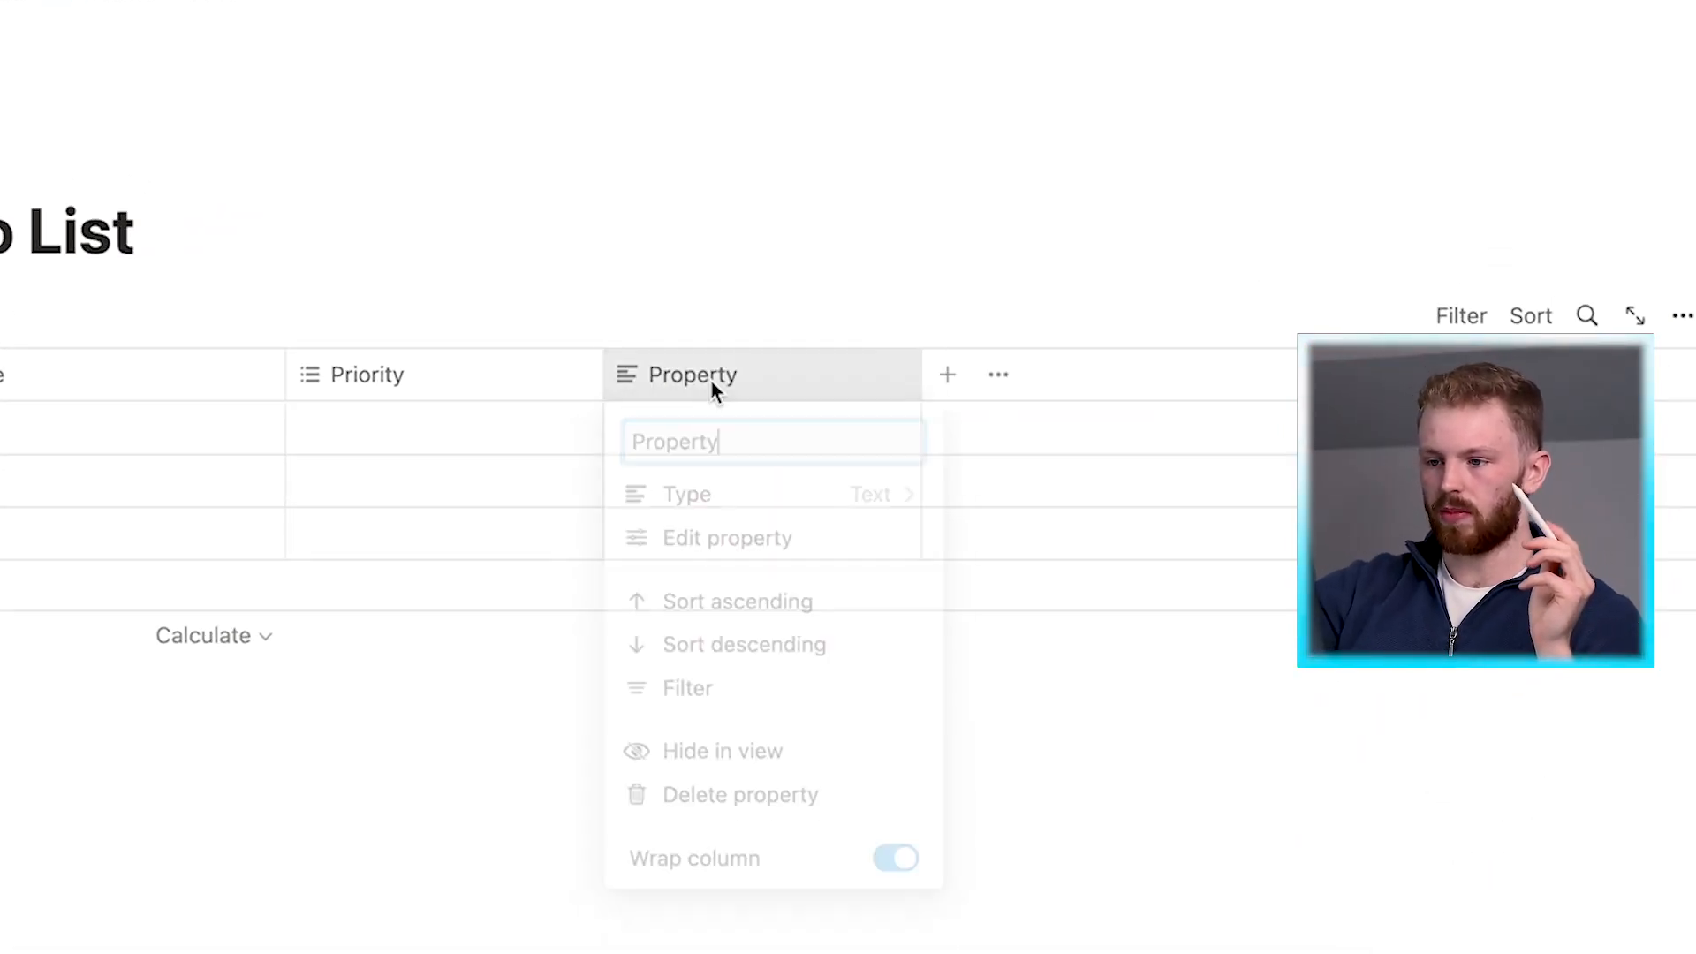
pyautogui.click(712, 380)
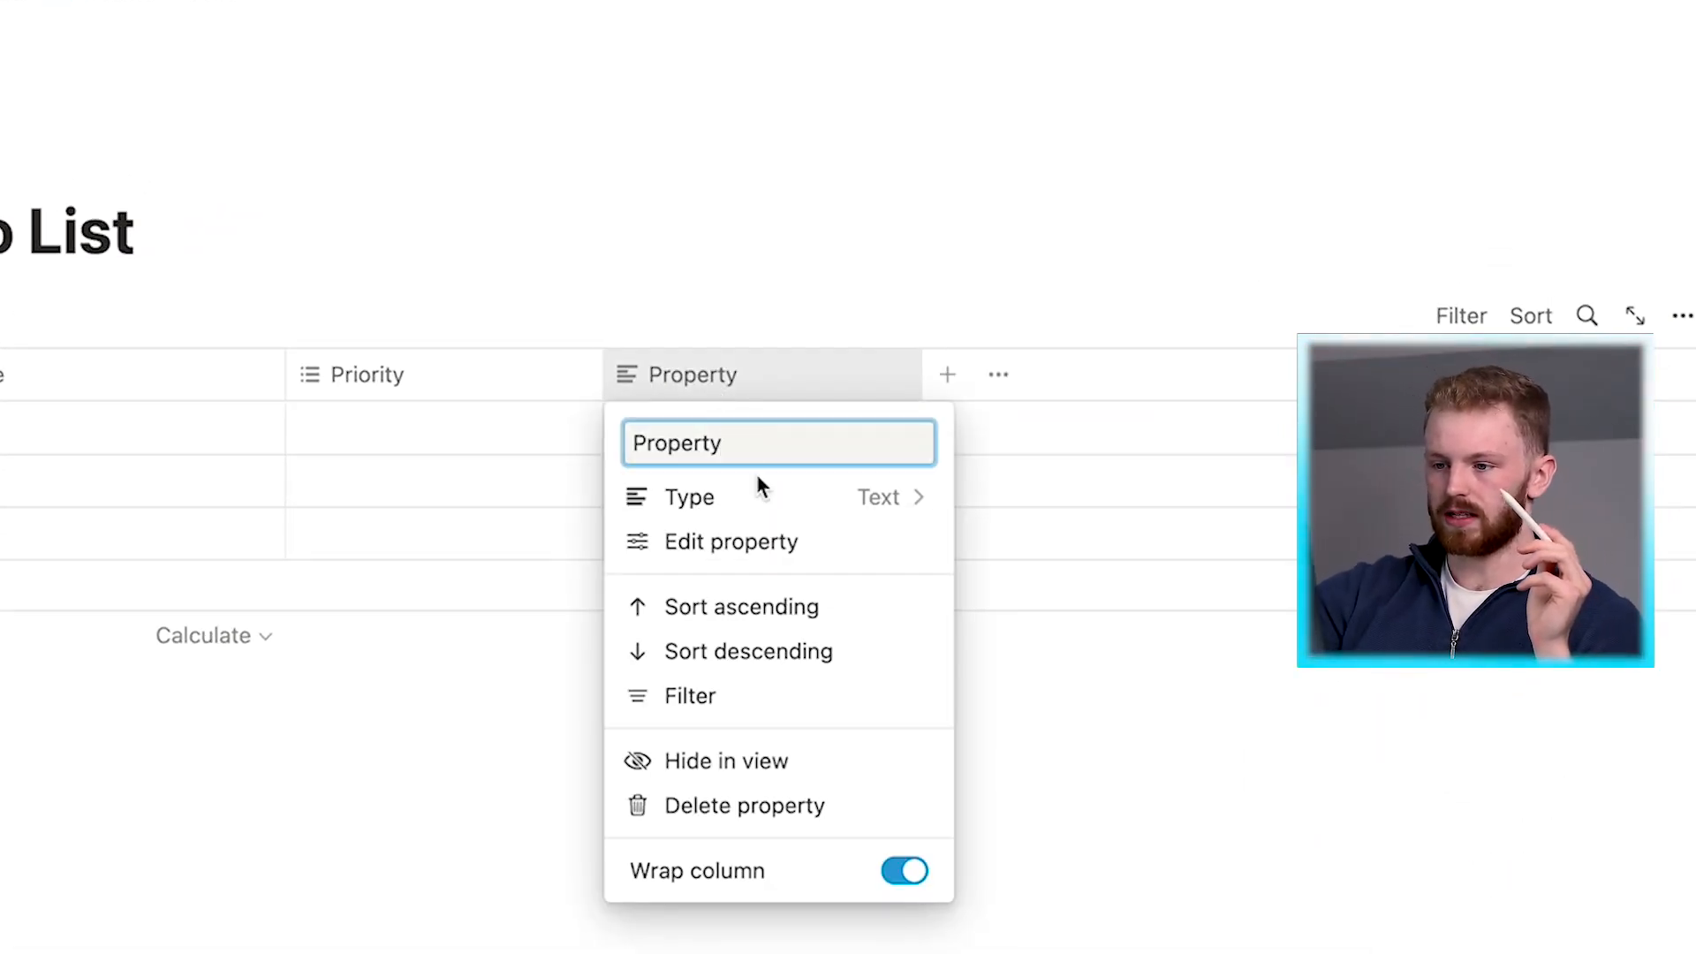
pyautogui.click(878, 502)
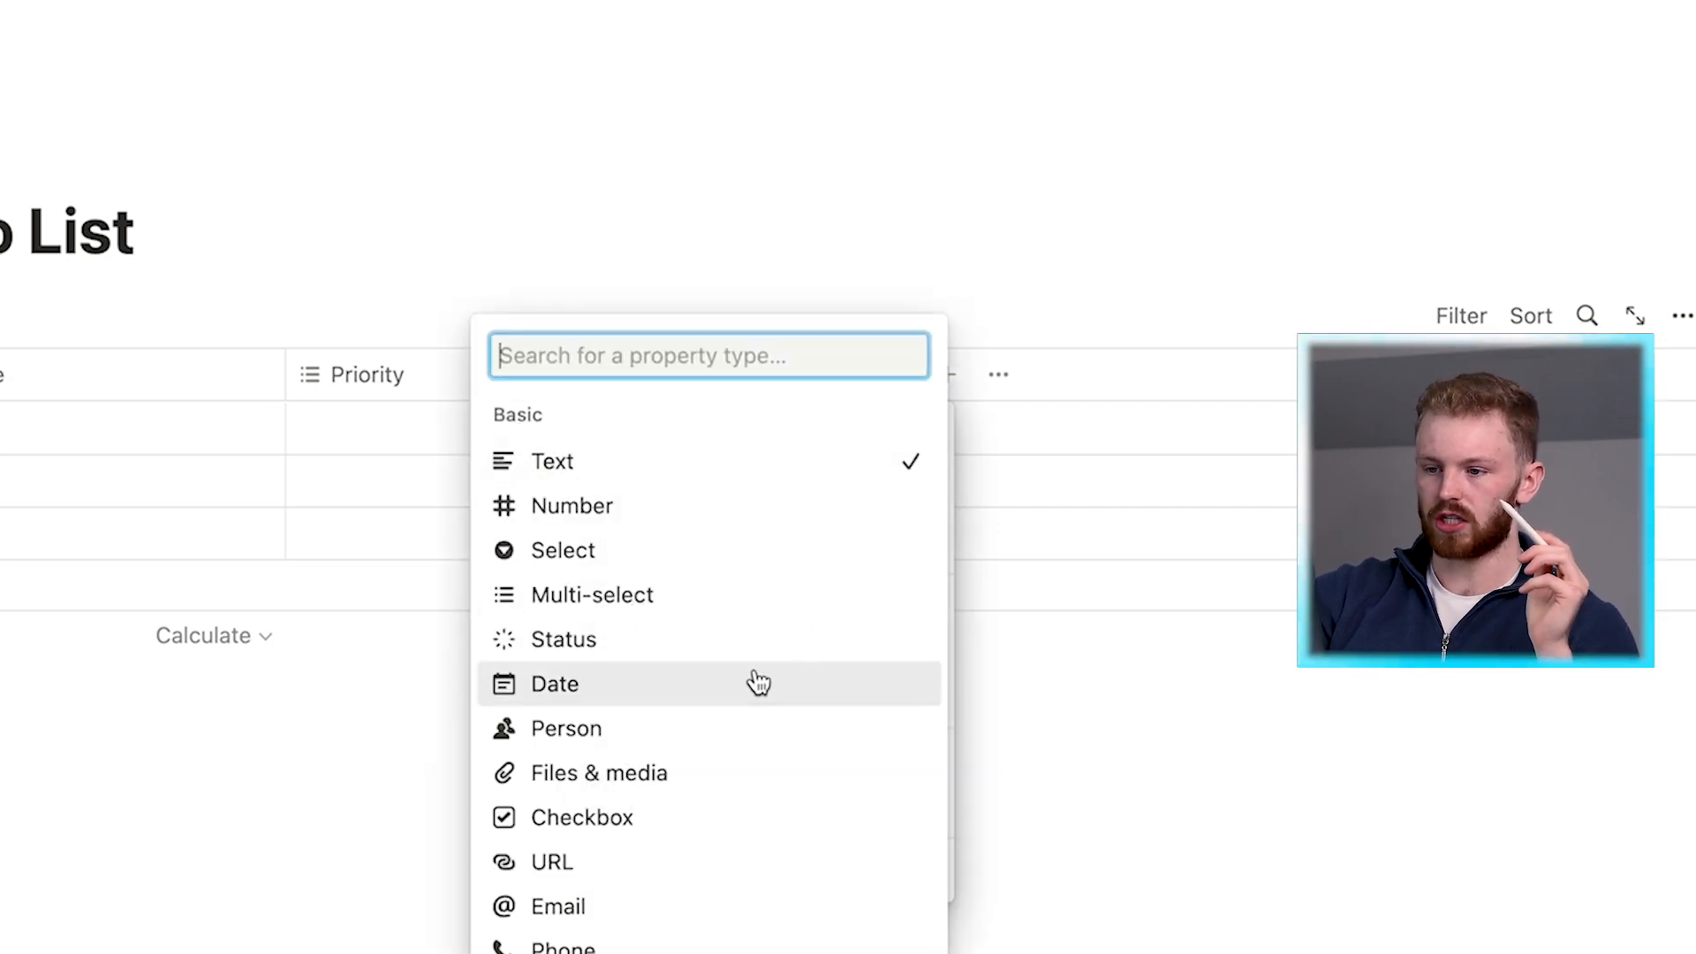
pyautogui.click(758, 682)
pyautogui.doubleClick(707, 443)
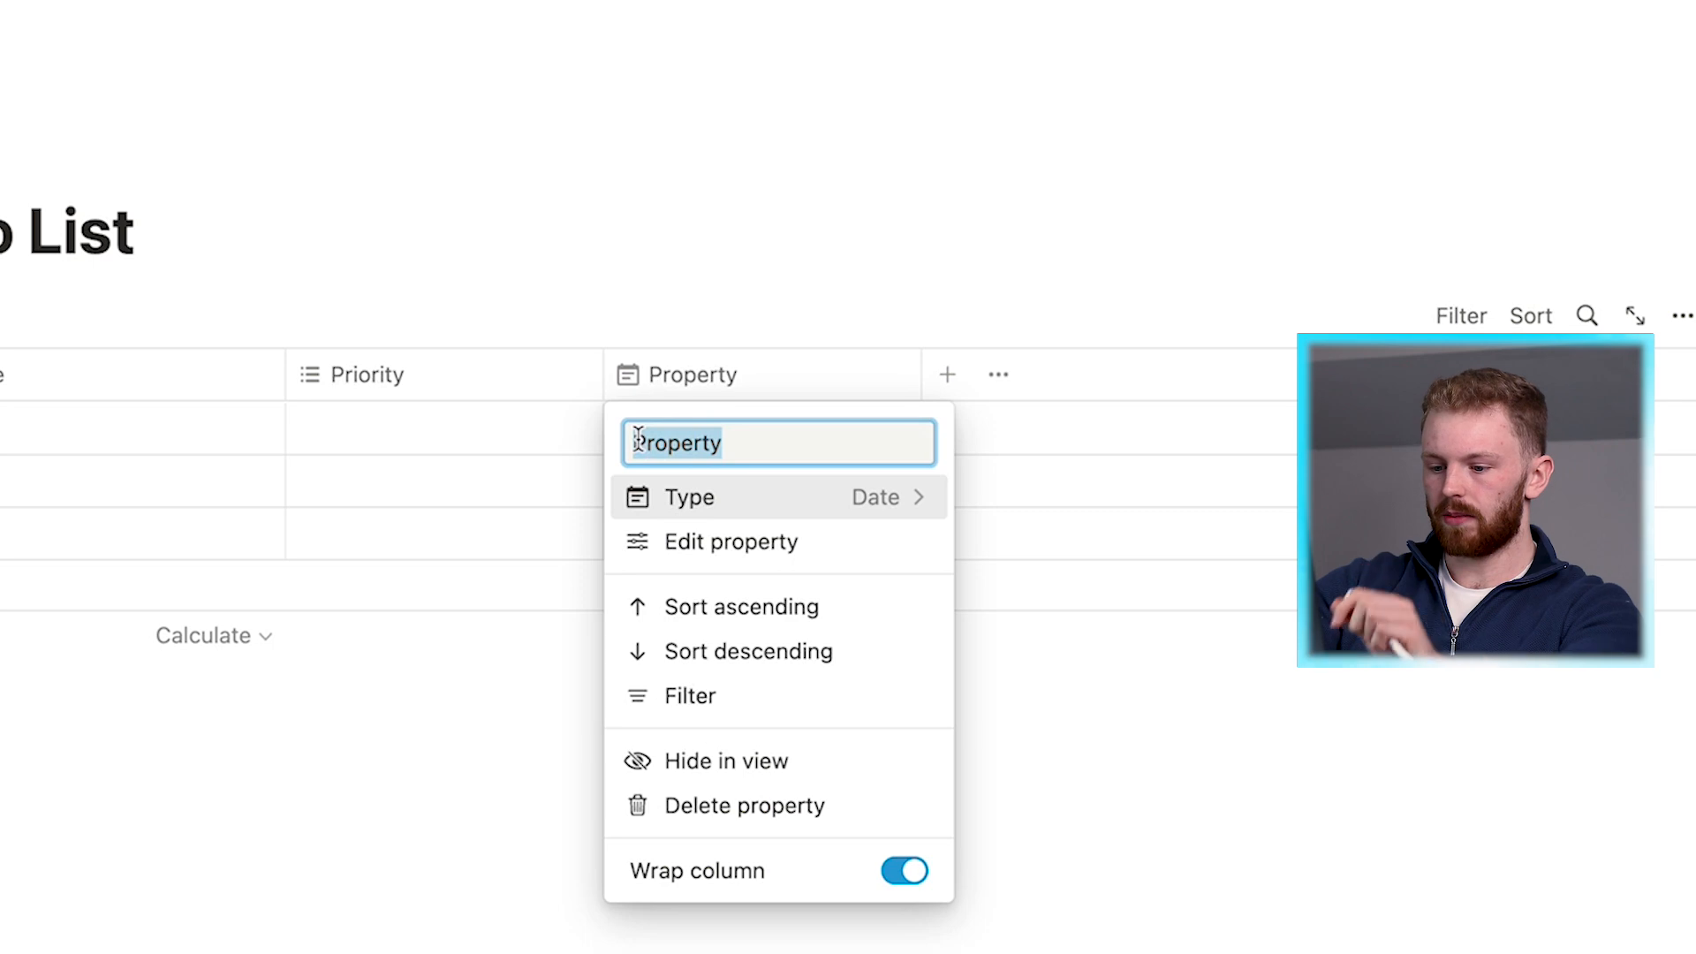
pyautogui.write('Do ')
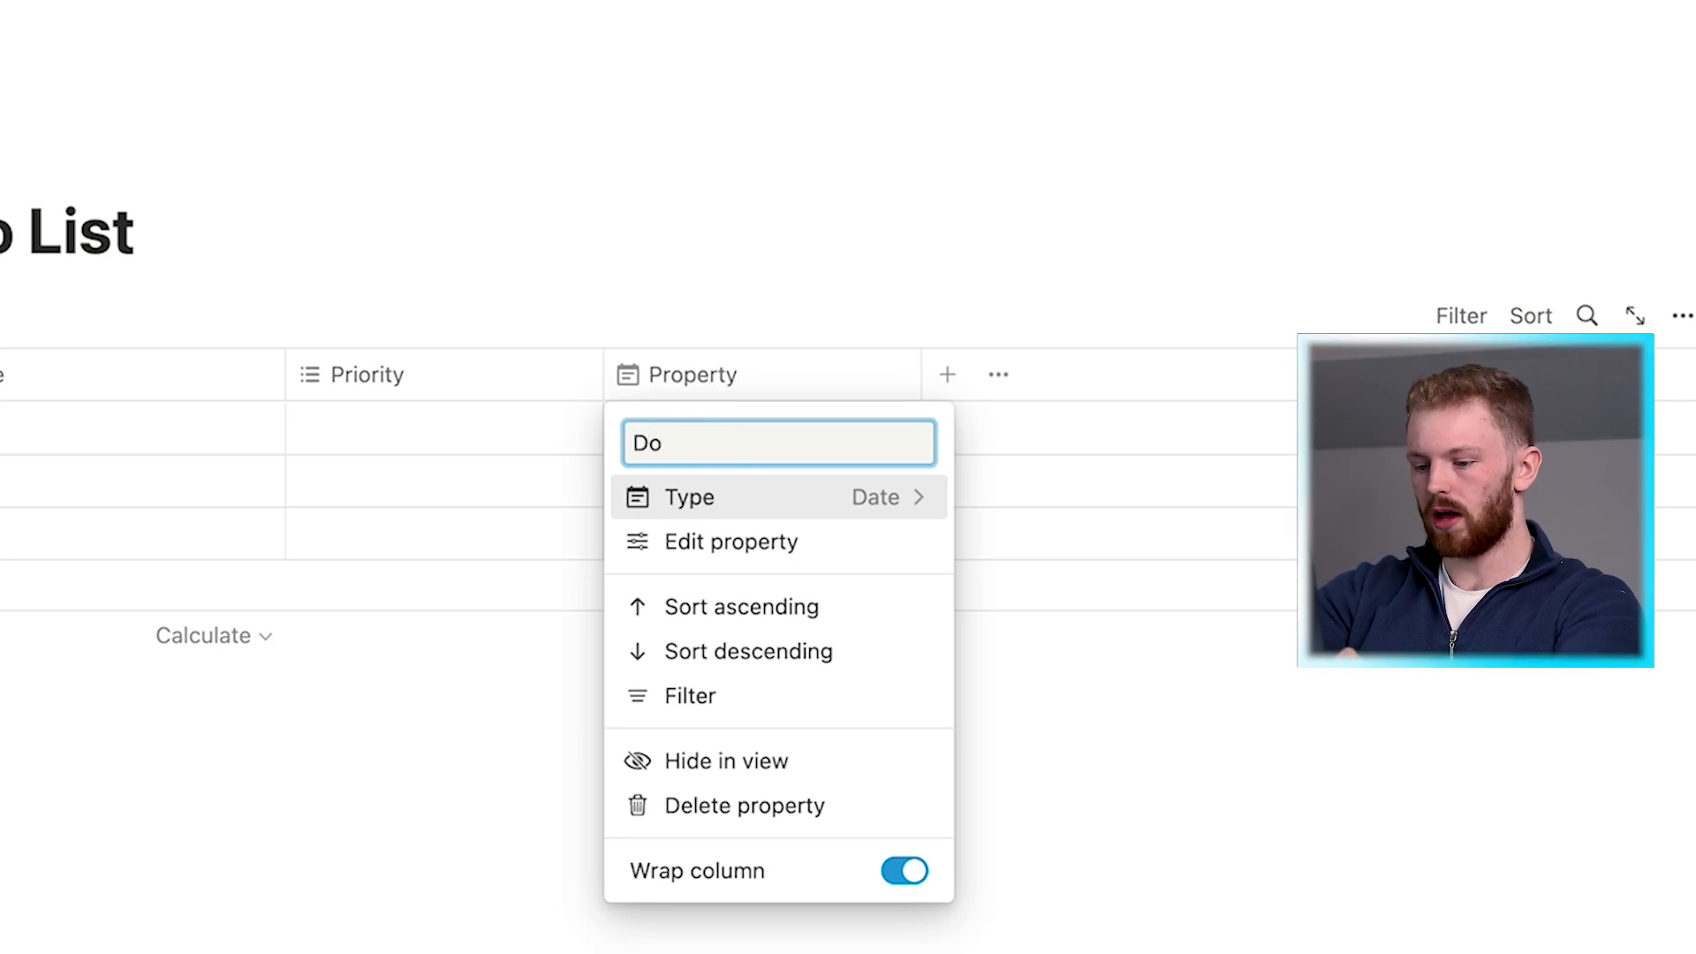
pyautogui.write('Date')
pyautogui.press('Return')
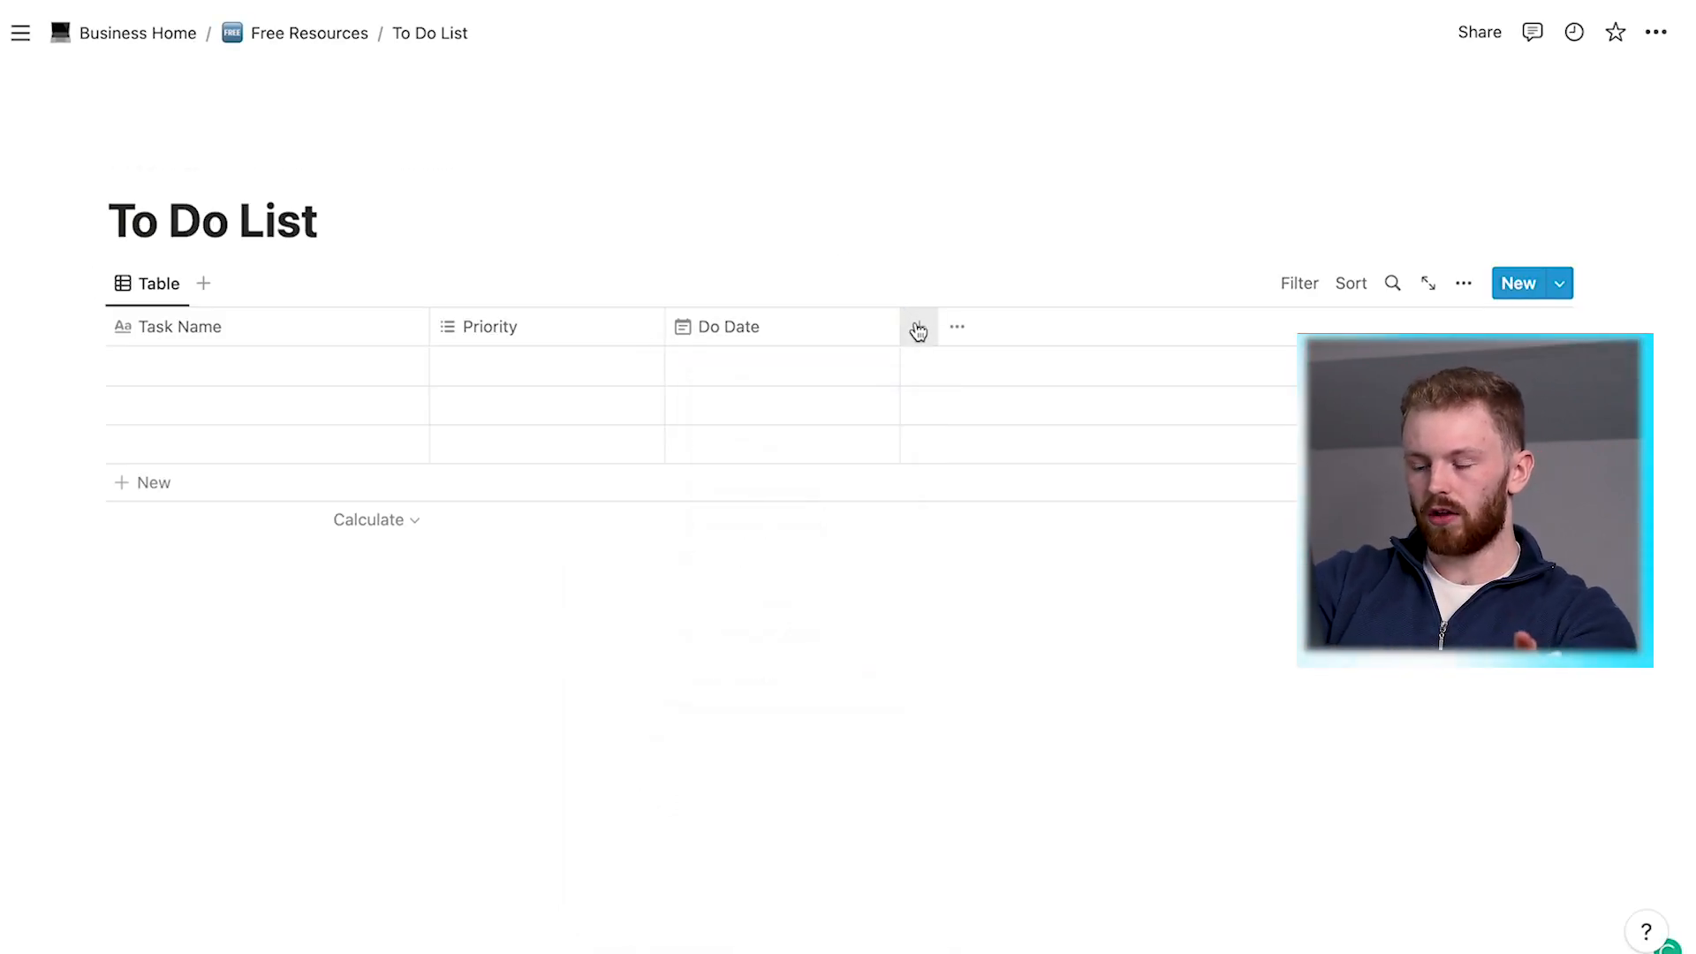
# Step: Add another property of type Date after the Do Date column
pyautogui.click(919, 330)
pyautogui.click(1439, 439)
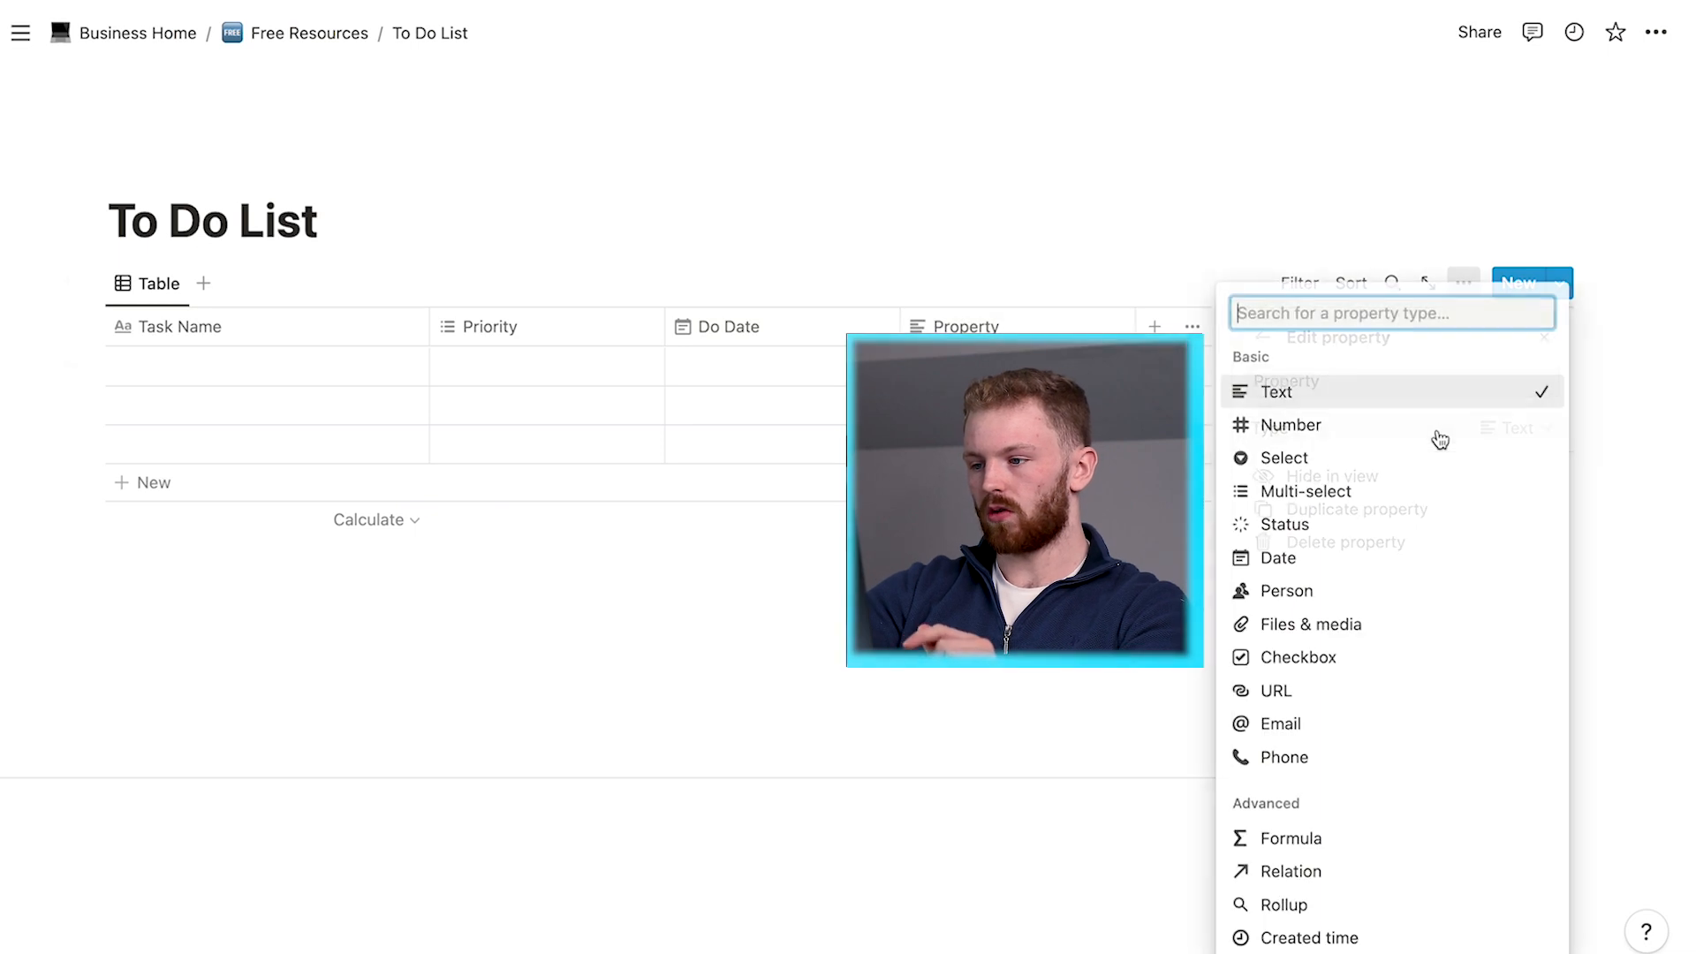
pyautogui.click(1321, 556)
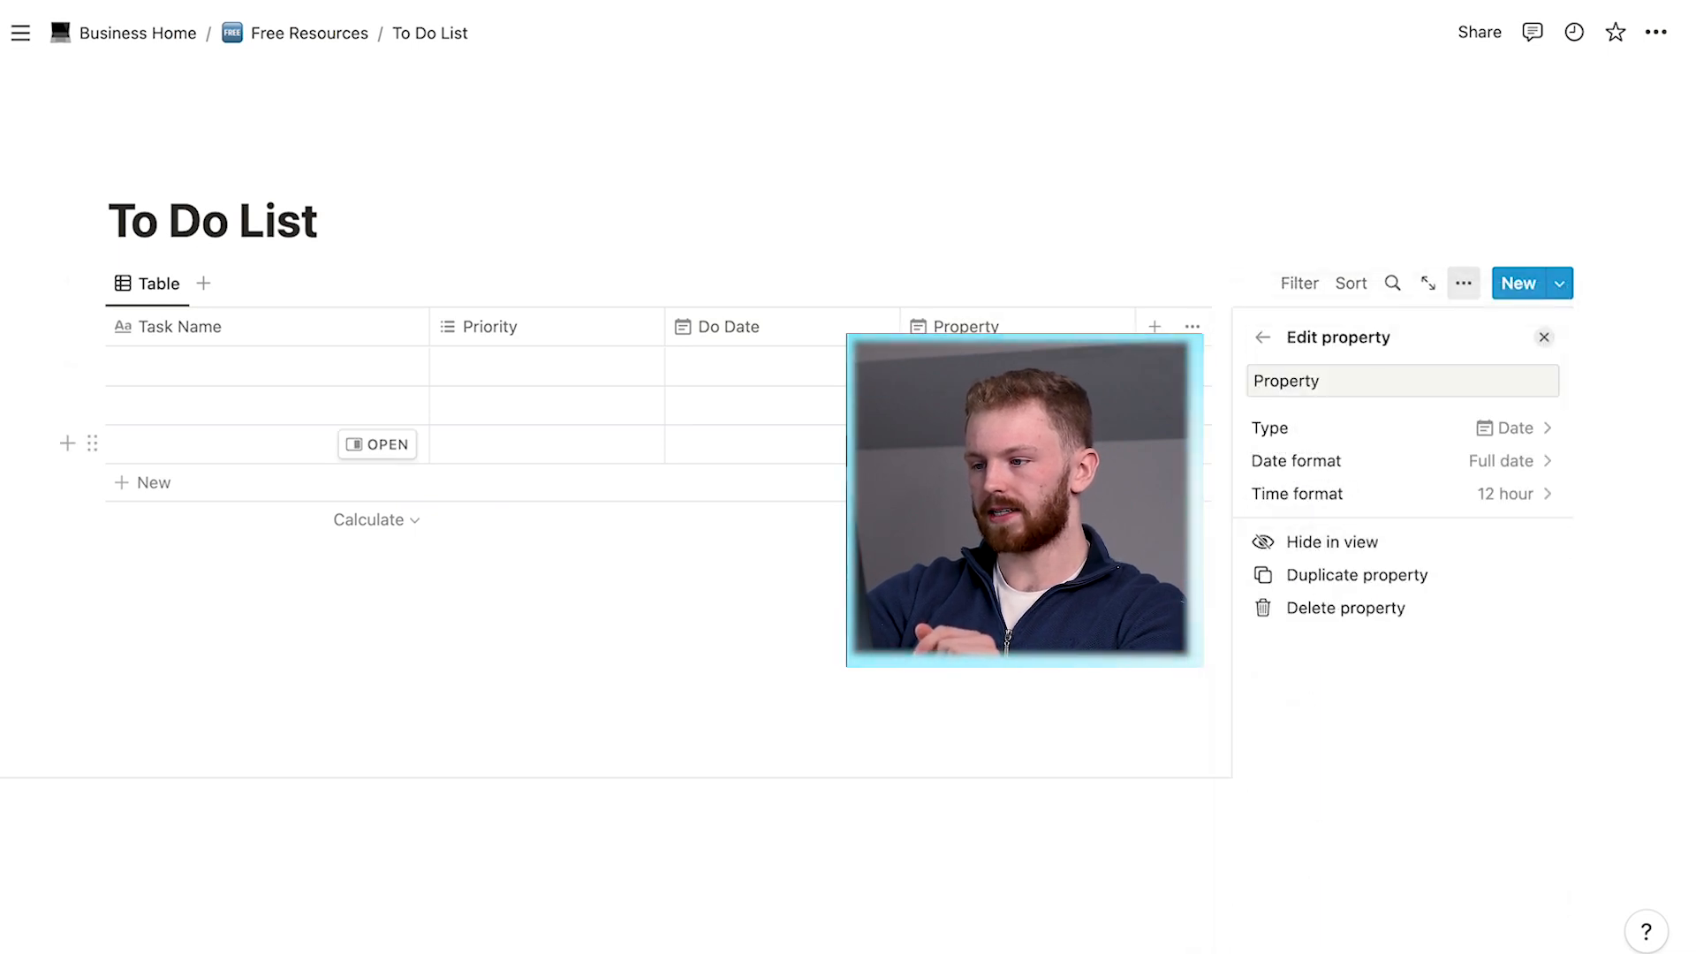
pyautogui.moveTo(1401, 377); pyautogui.dragTo(1130, 327)
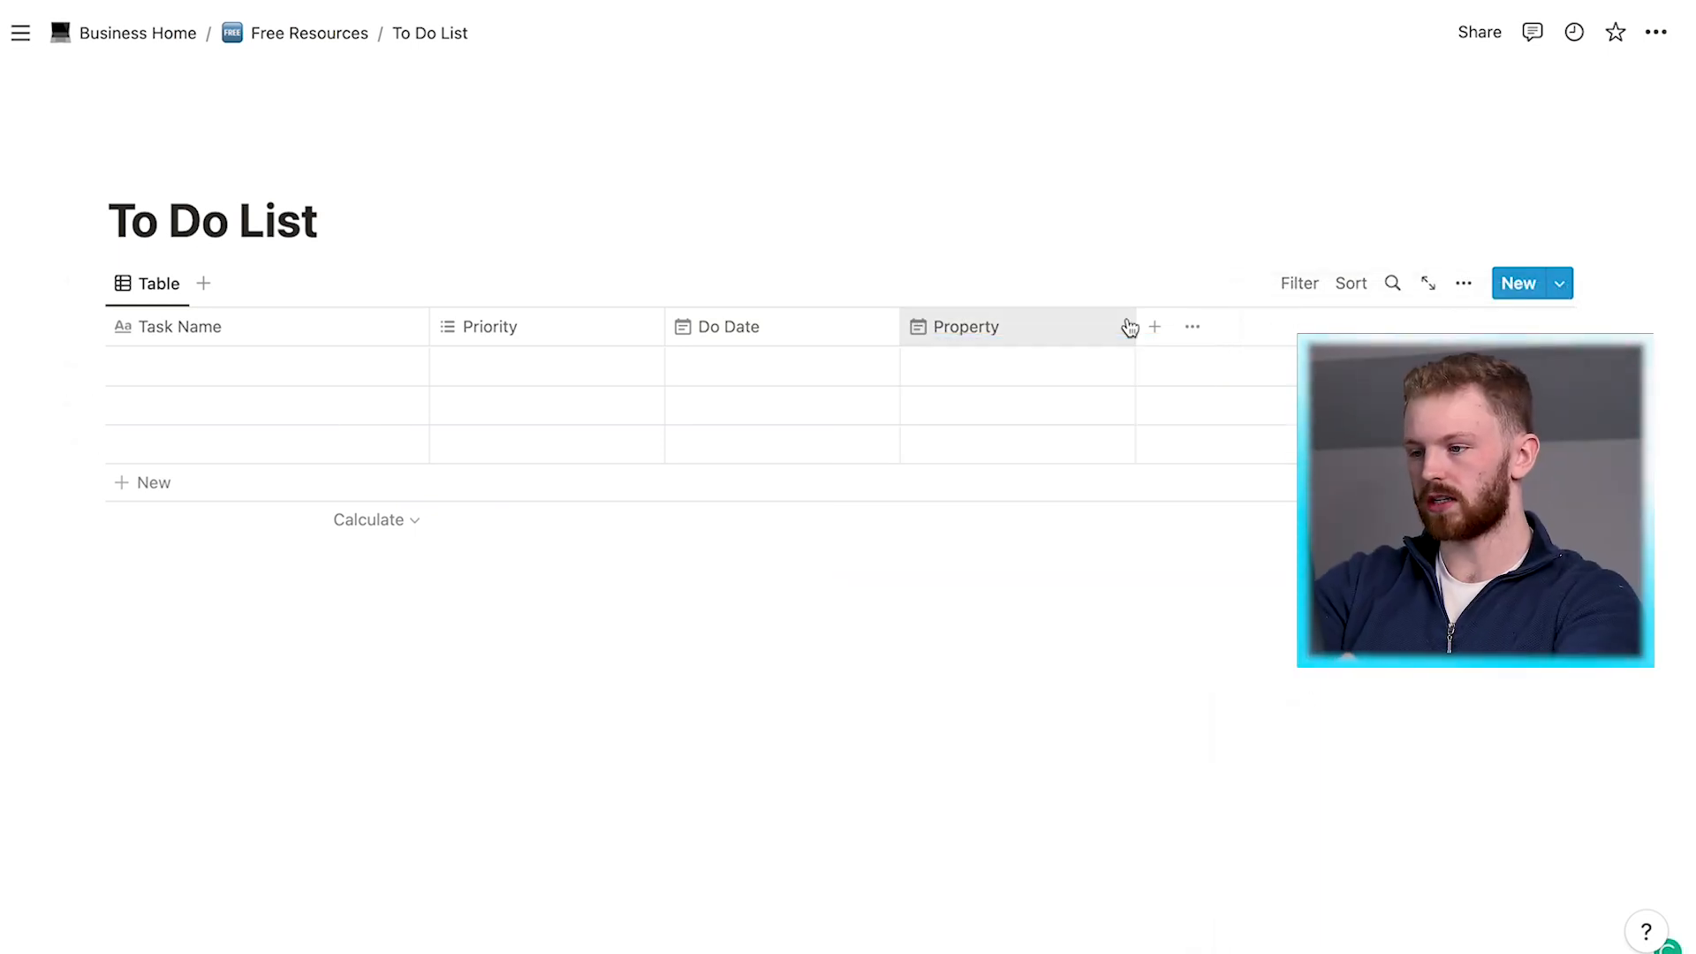
# Step: Rename the new date property beside Do Date as "Due Date"
pyautogui.click(1131, 328)
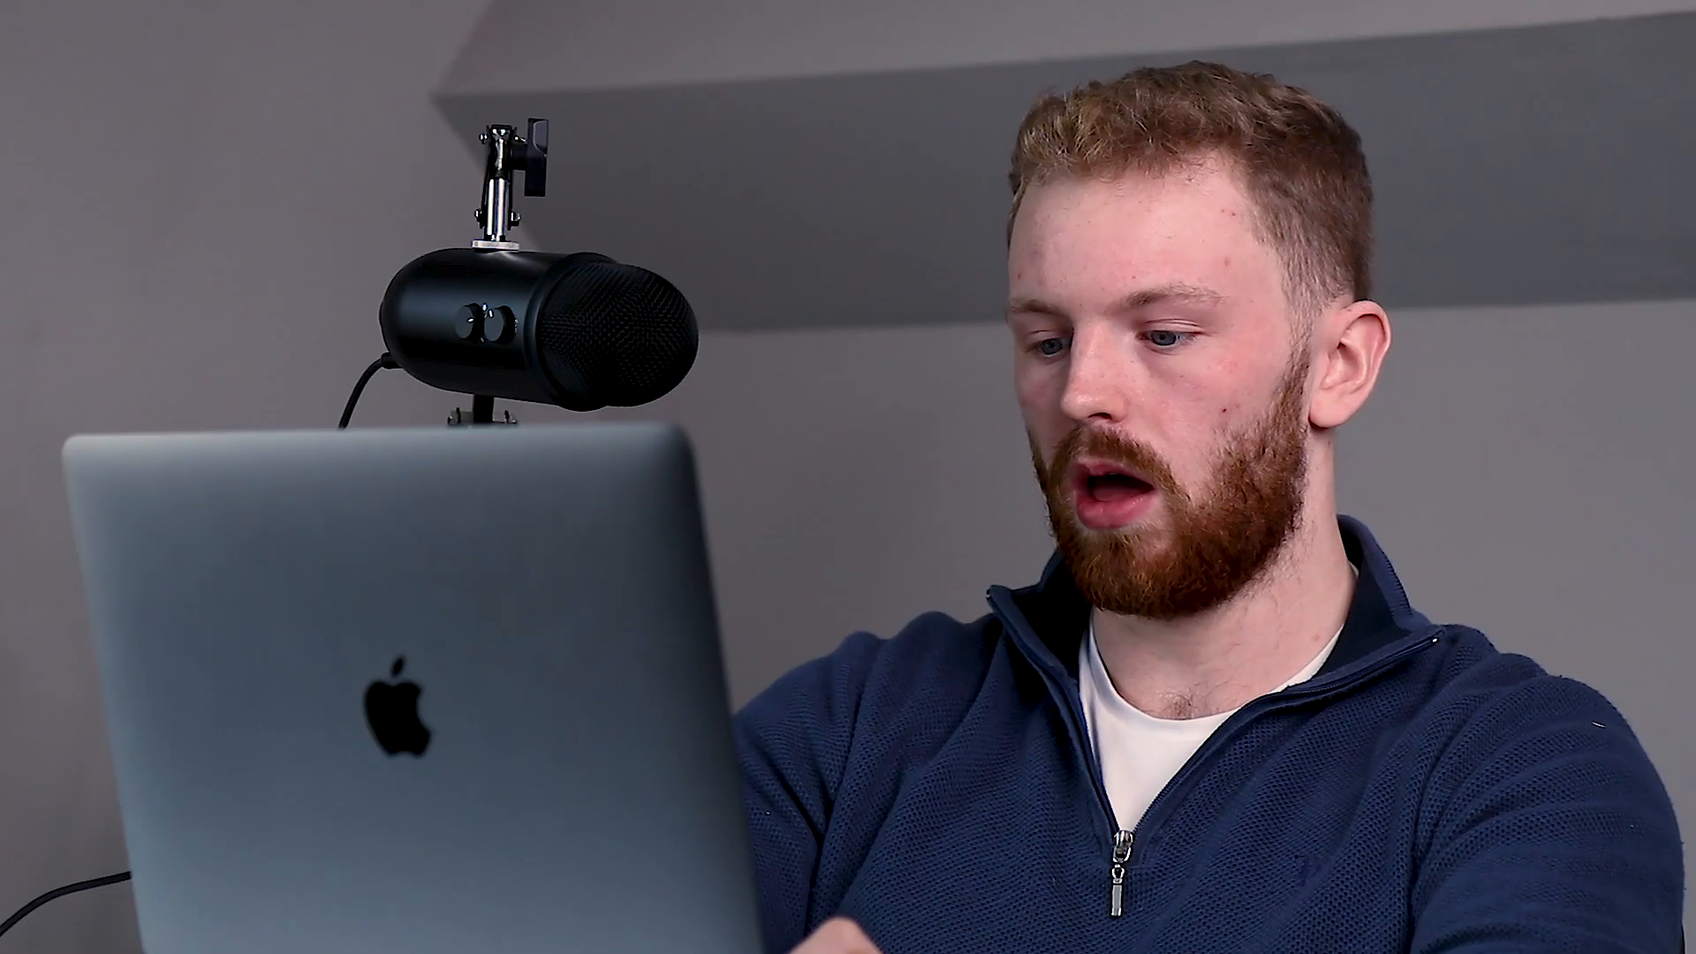
pyautogui.press('BackSpace')
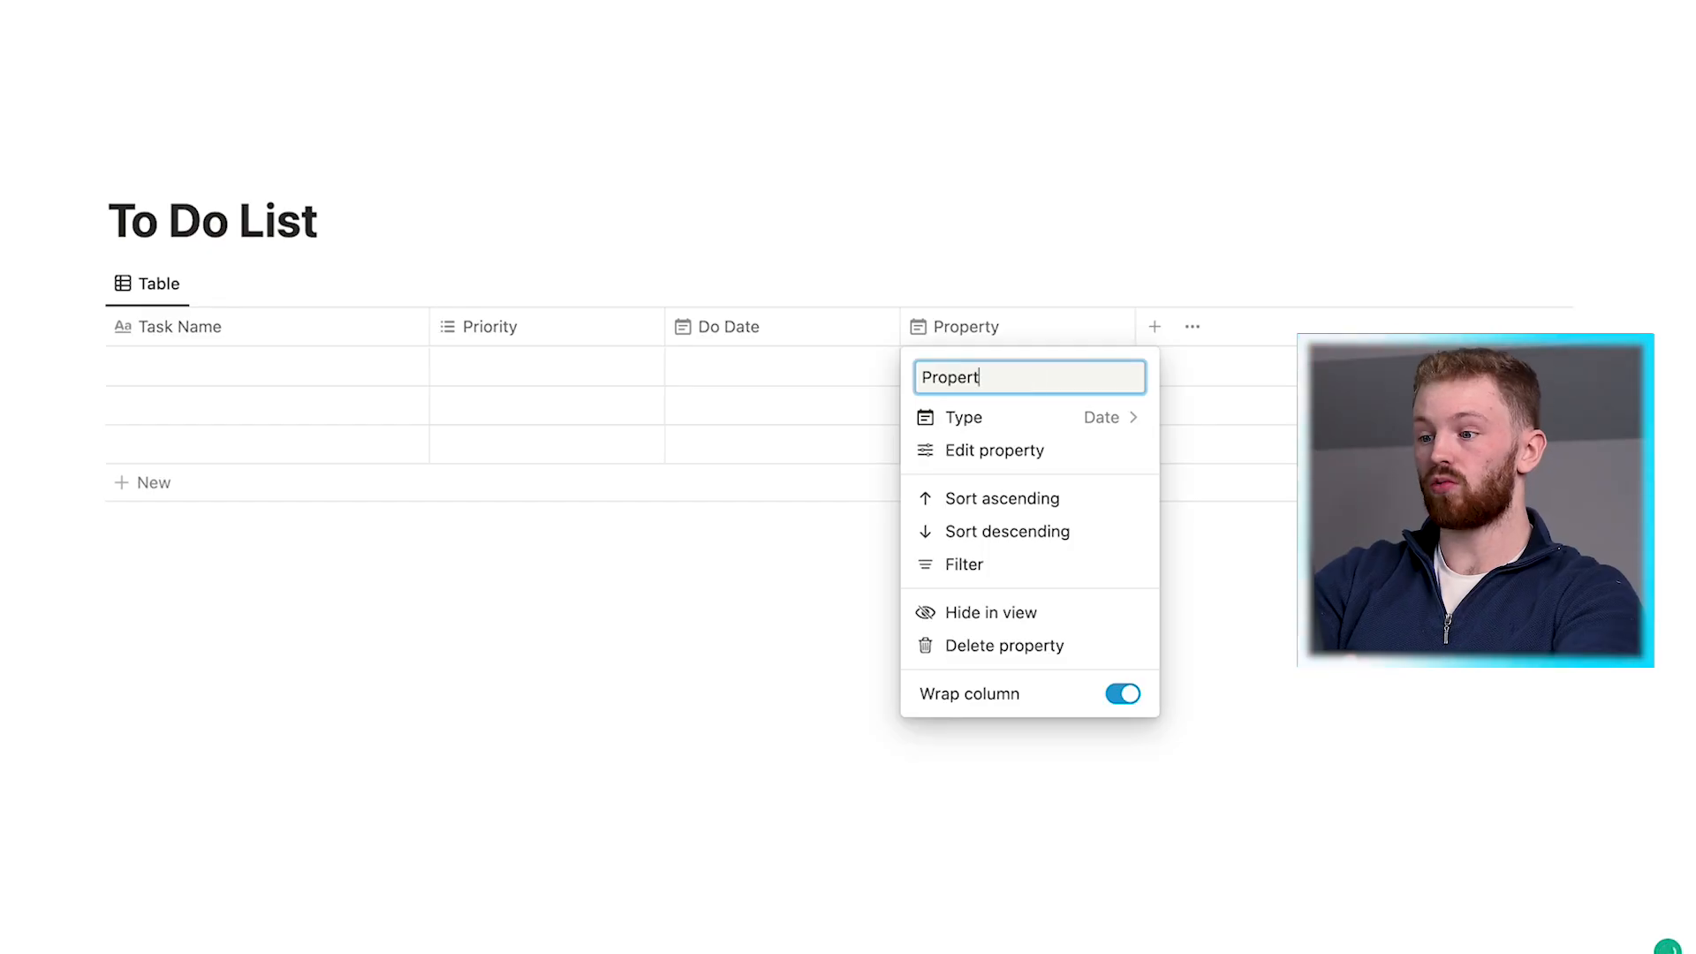
pyautogui.press('BackSpace')
pyautogui.press('BackSpace')
pyautogui.press('BackSpace')
pyautogui.press('BackSpace')
pyautogui.press('BackSpace')
pyautogui.press('BackSpace')
pyautogui.press('BackSpace')
pyautogui.write('Due Date')
pyautogui.press('Return')
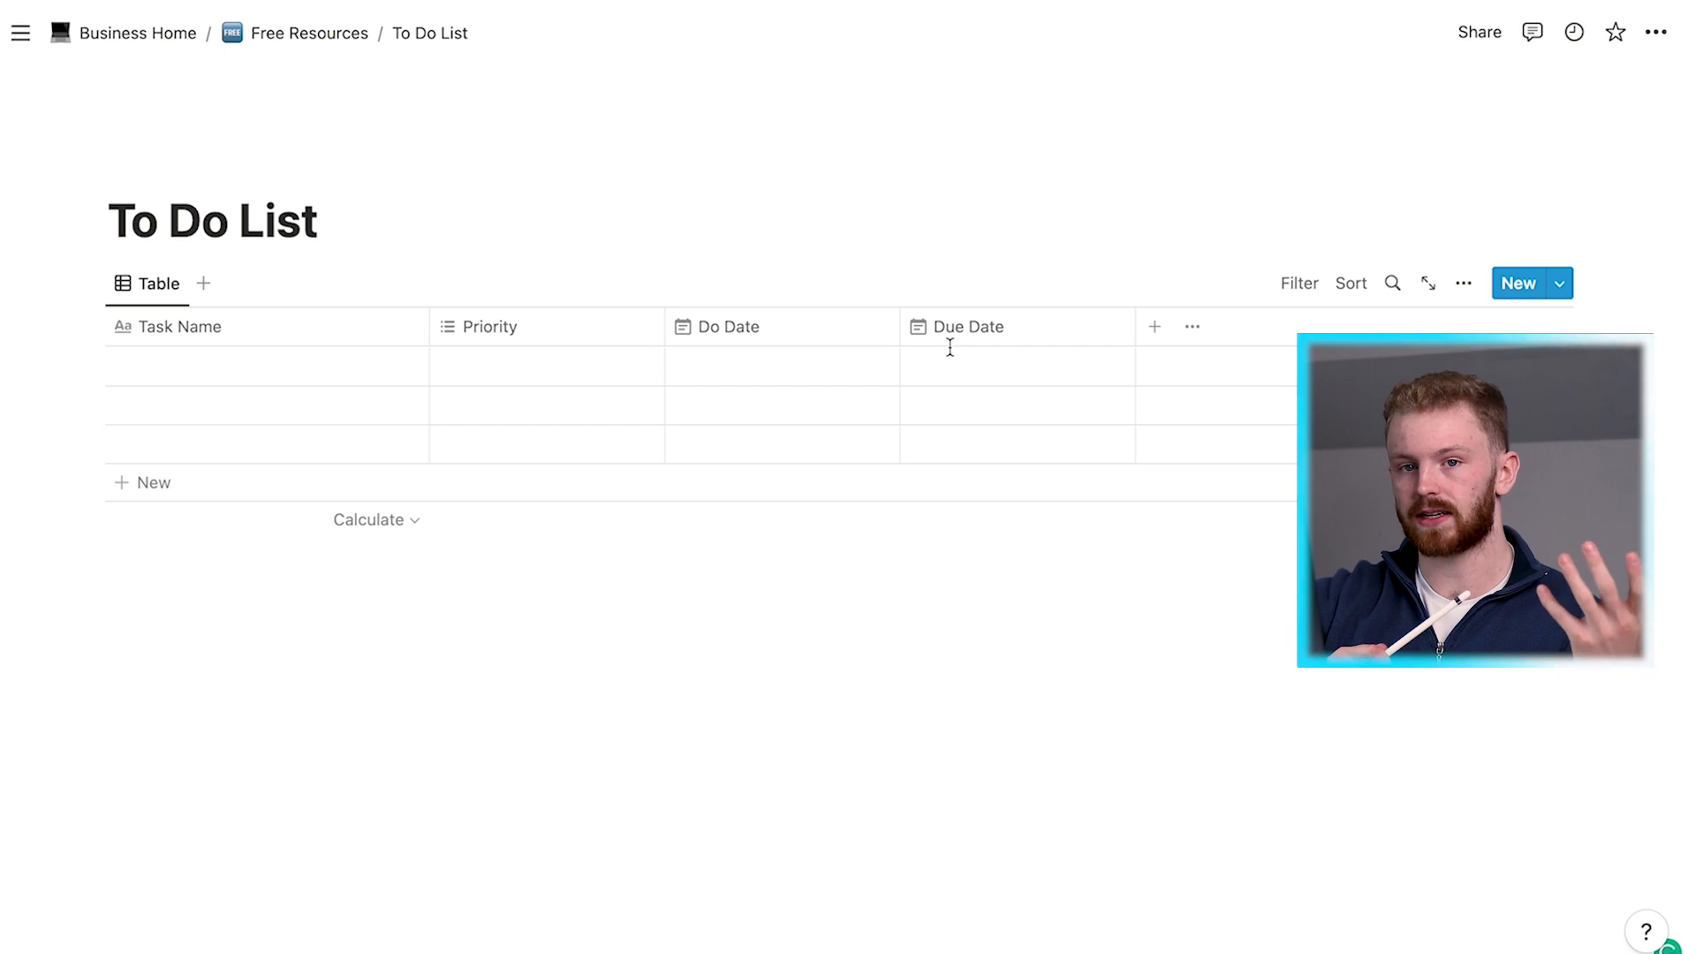
# Step: Set the first row's Do Date to August 23, 2022 at 9:00 AM with time included, and clear the cell again
pyautogui.click(805, 363)
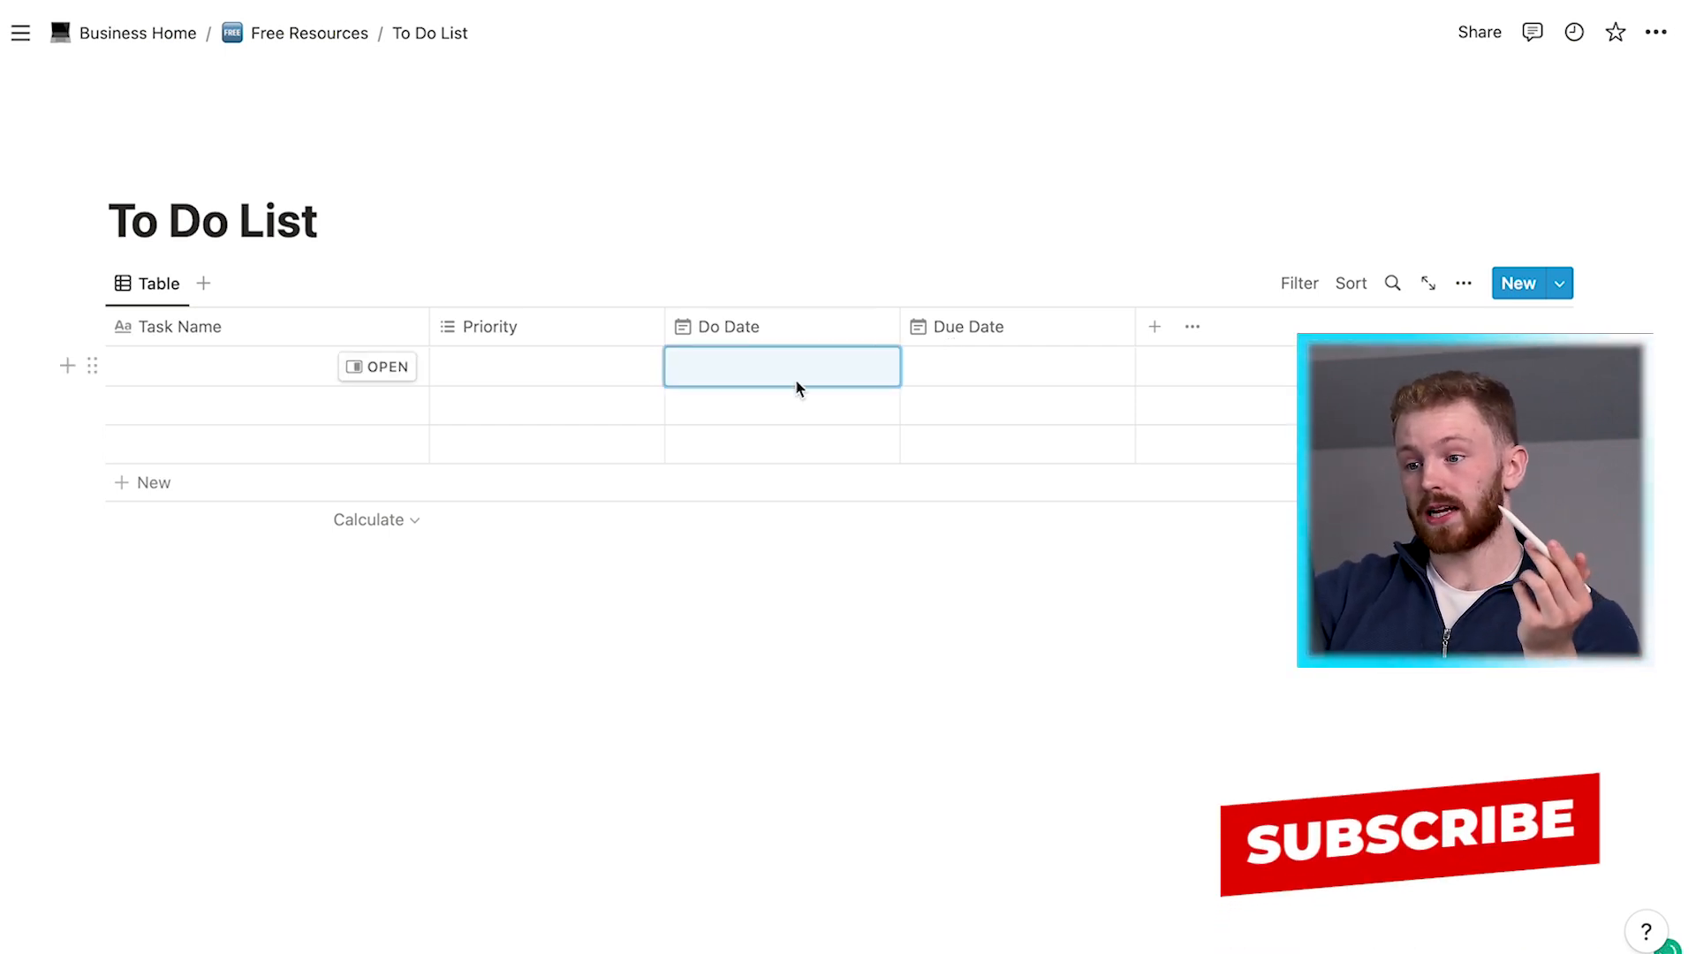
pyautogui.click(795, 371)
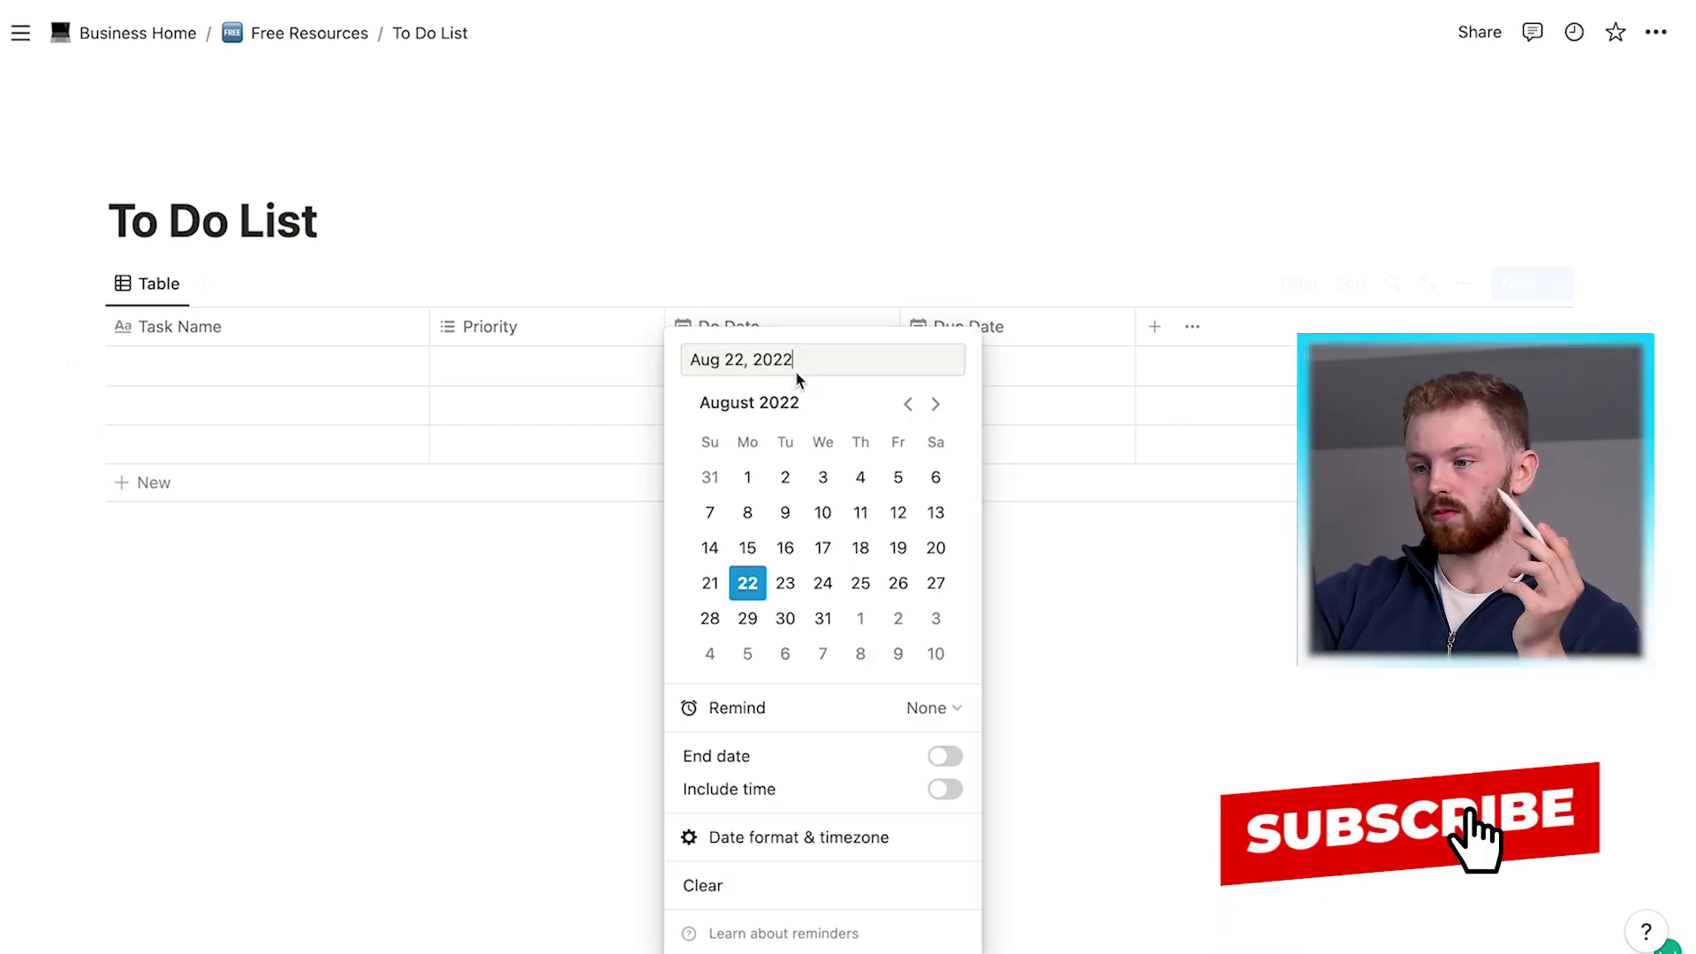
pyautogui.click(785, 585)
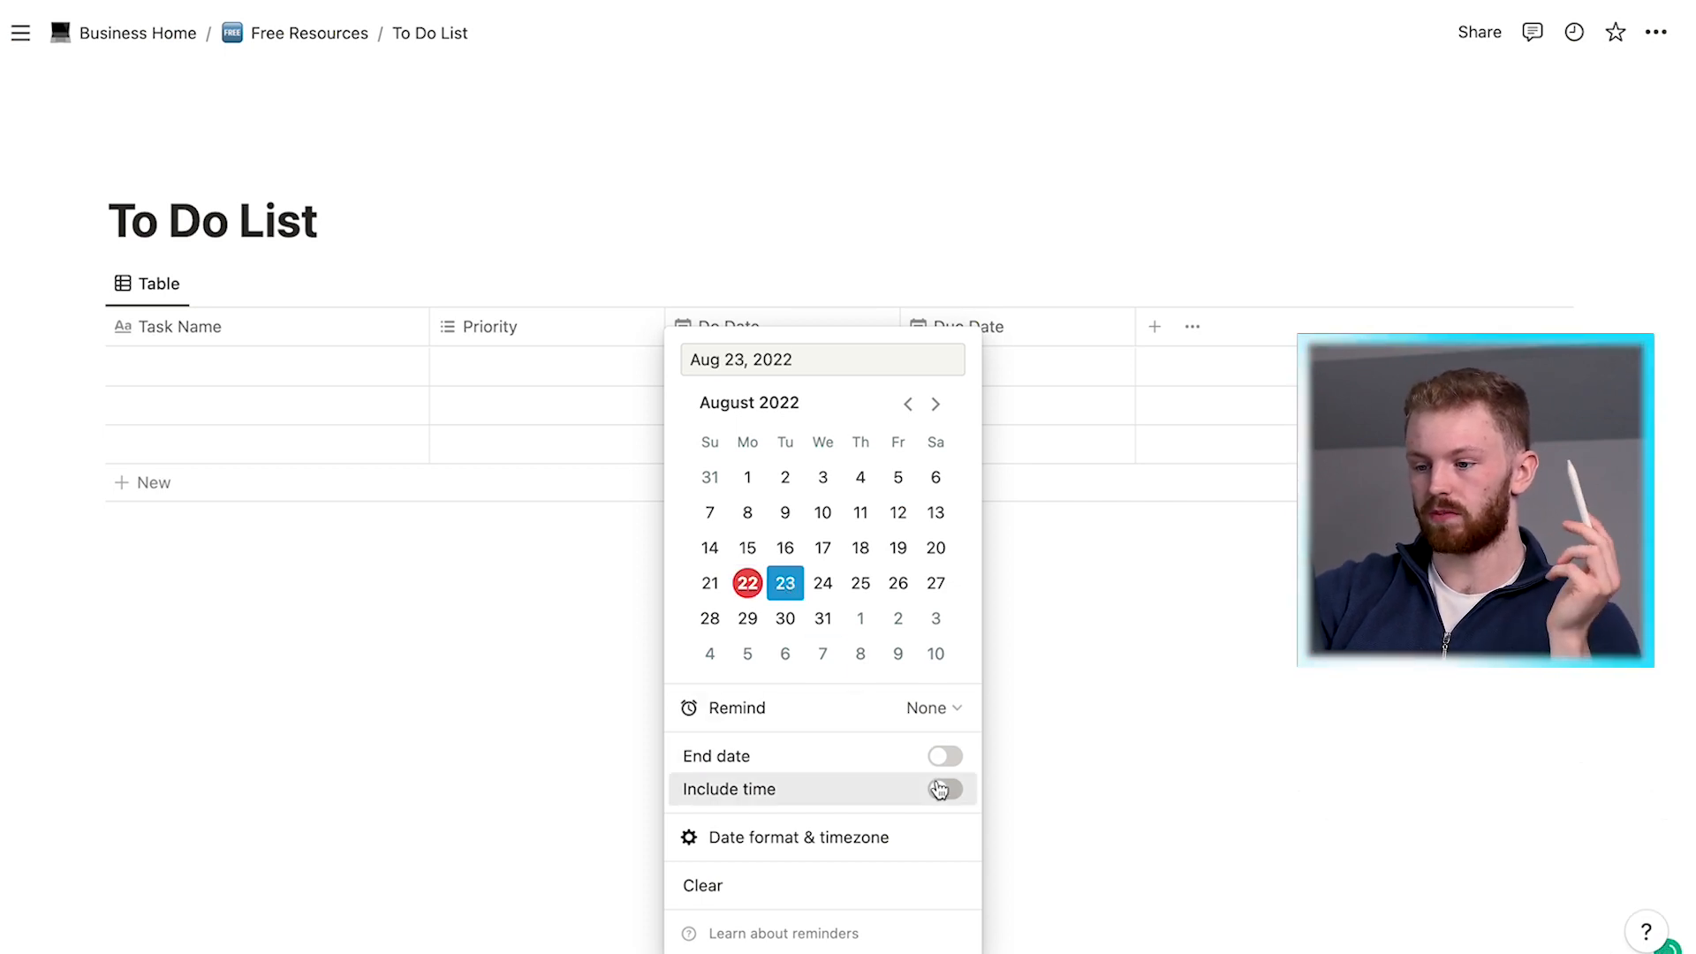
pyautogui.click(942, 788)
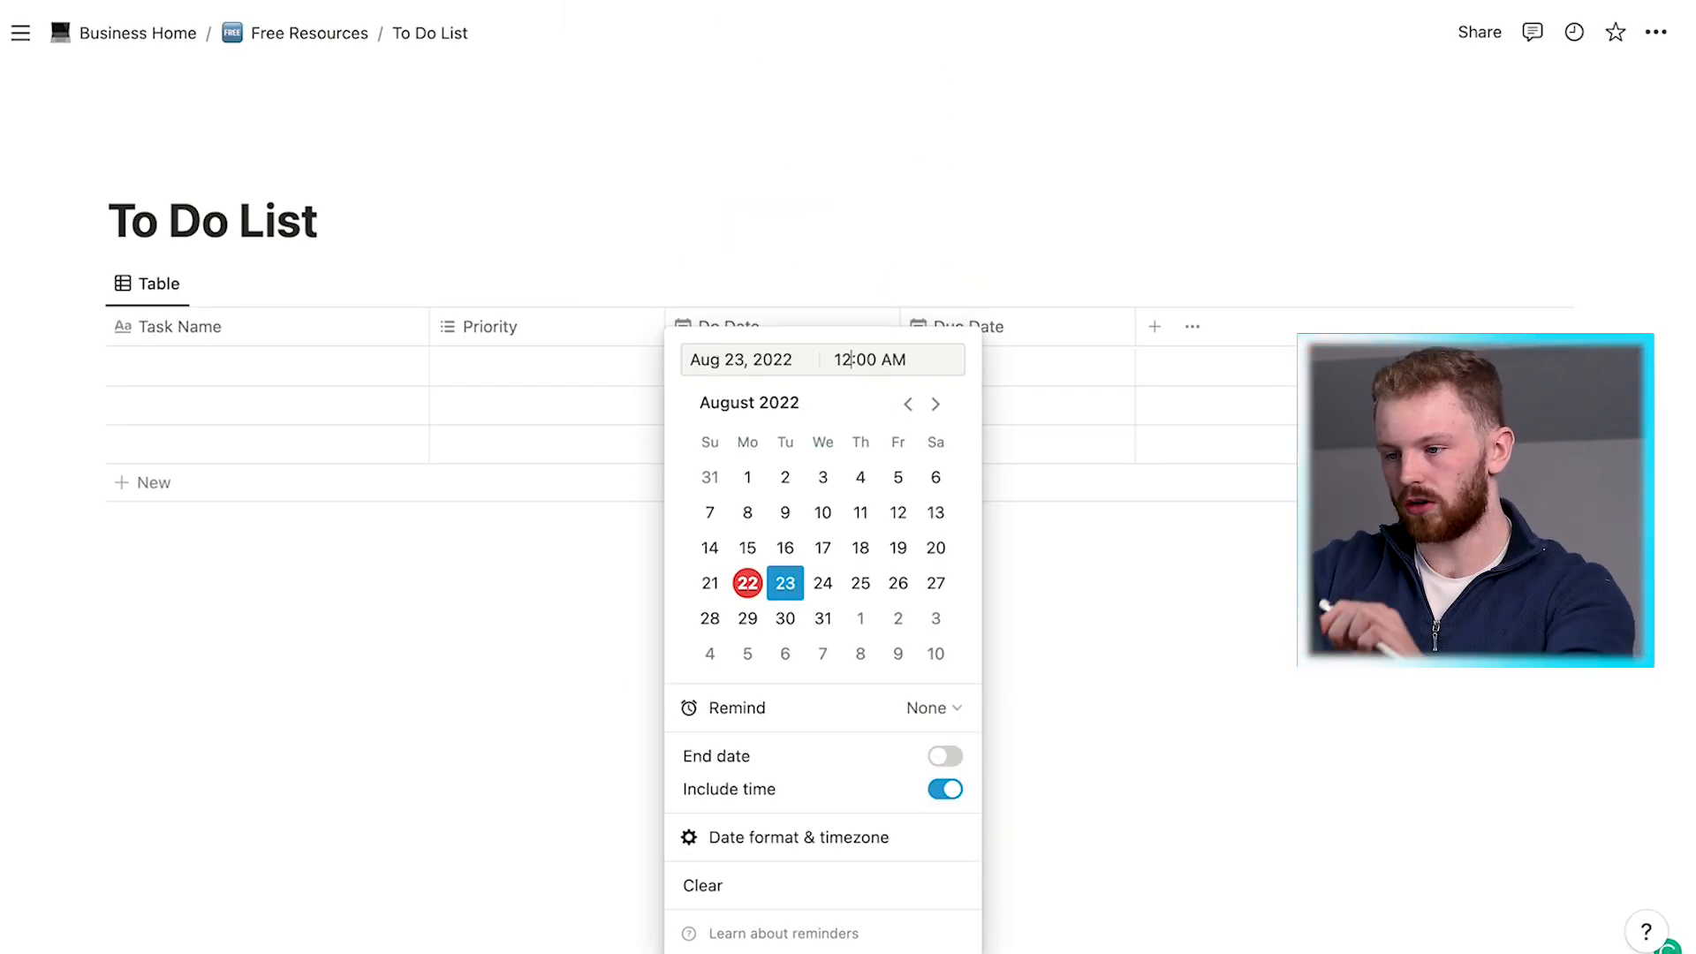
pyautogui.press('BackSpace')
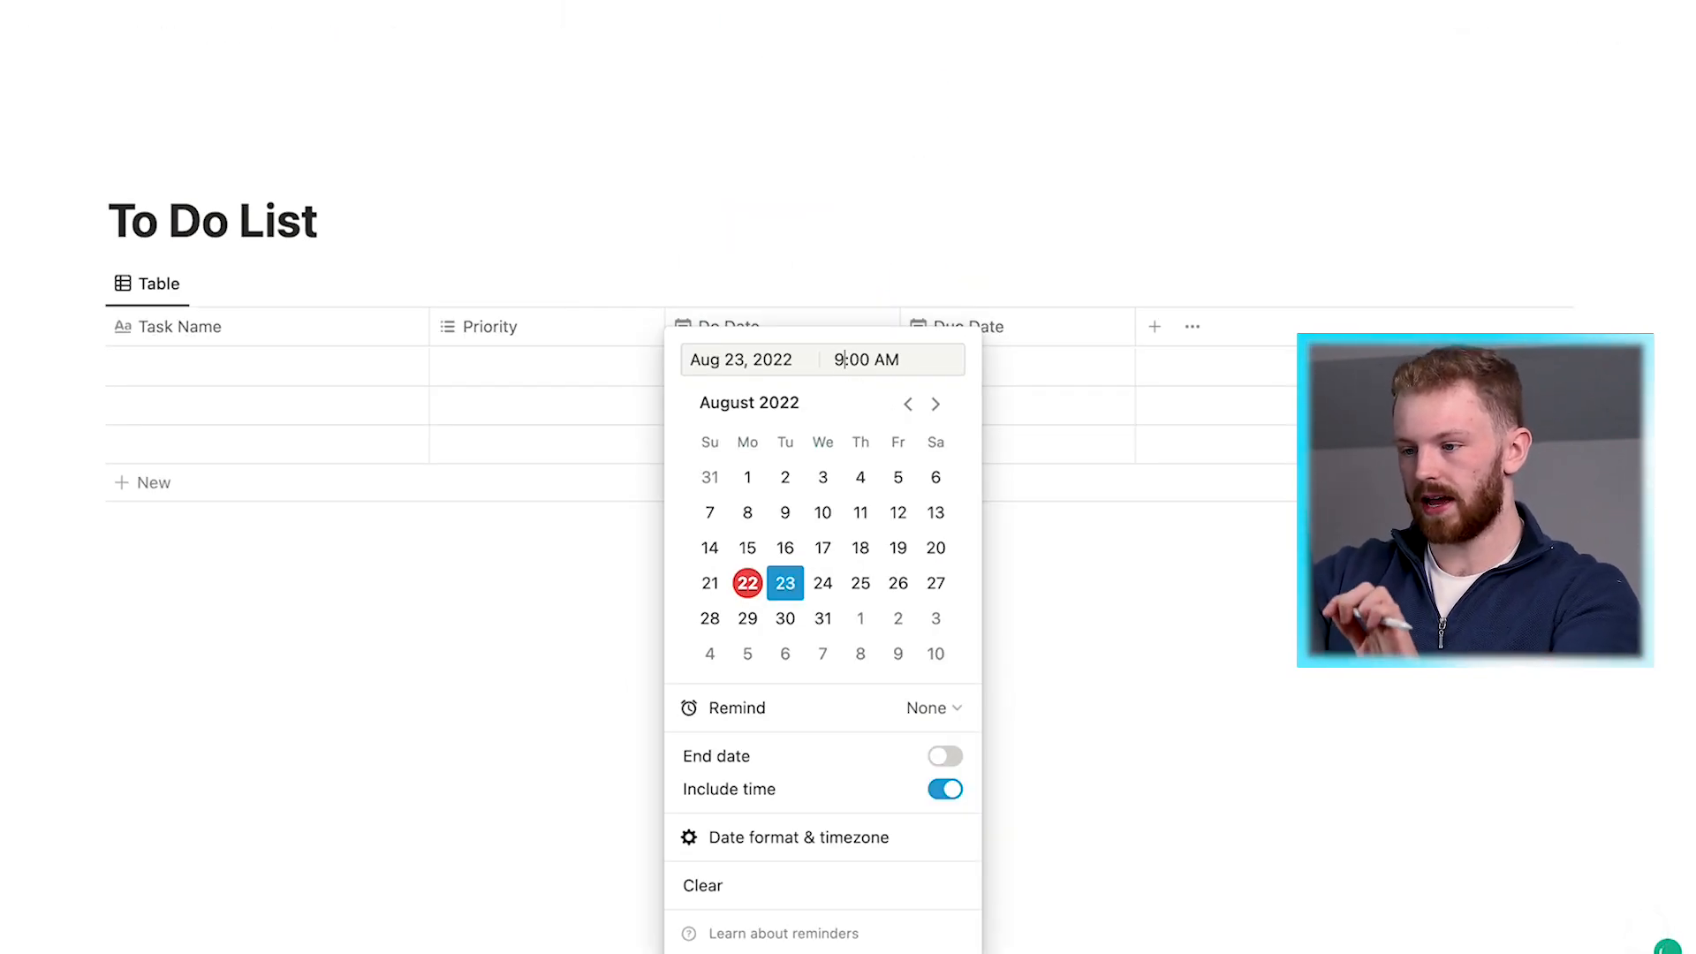
pyautogui.press('Return')
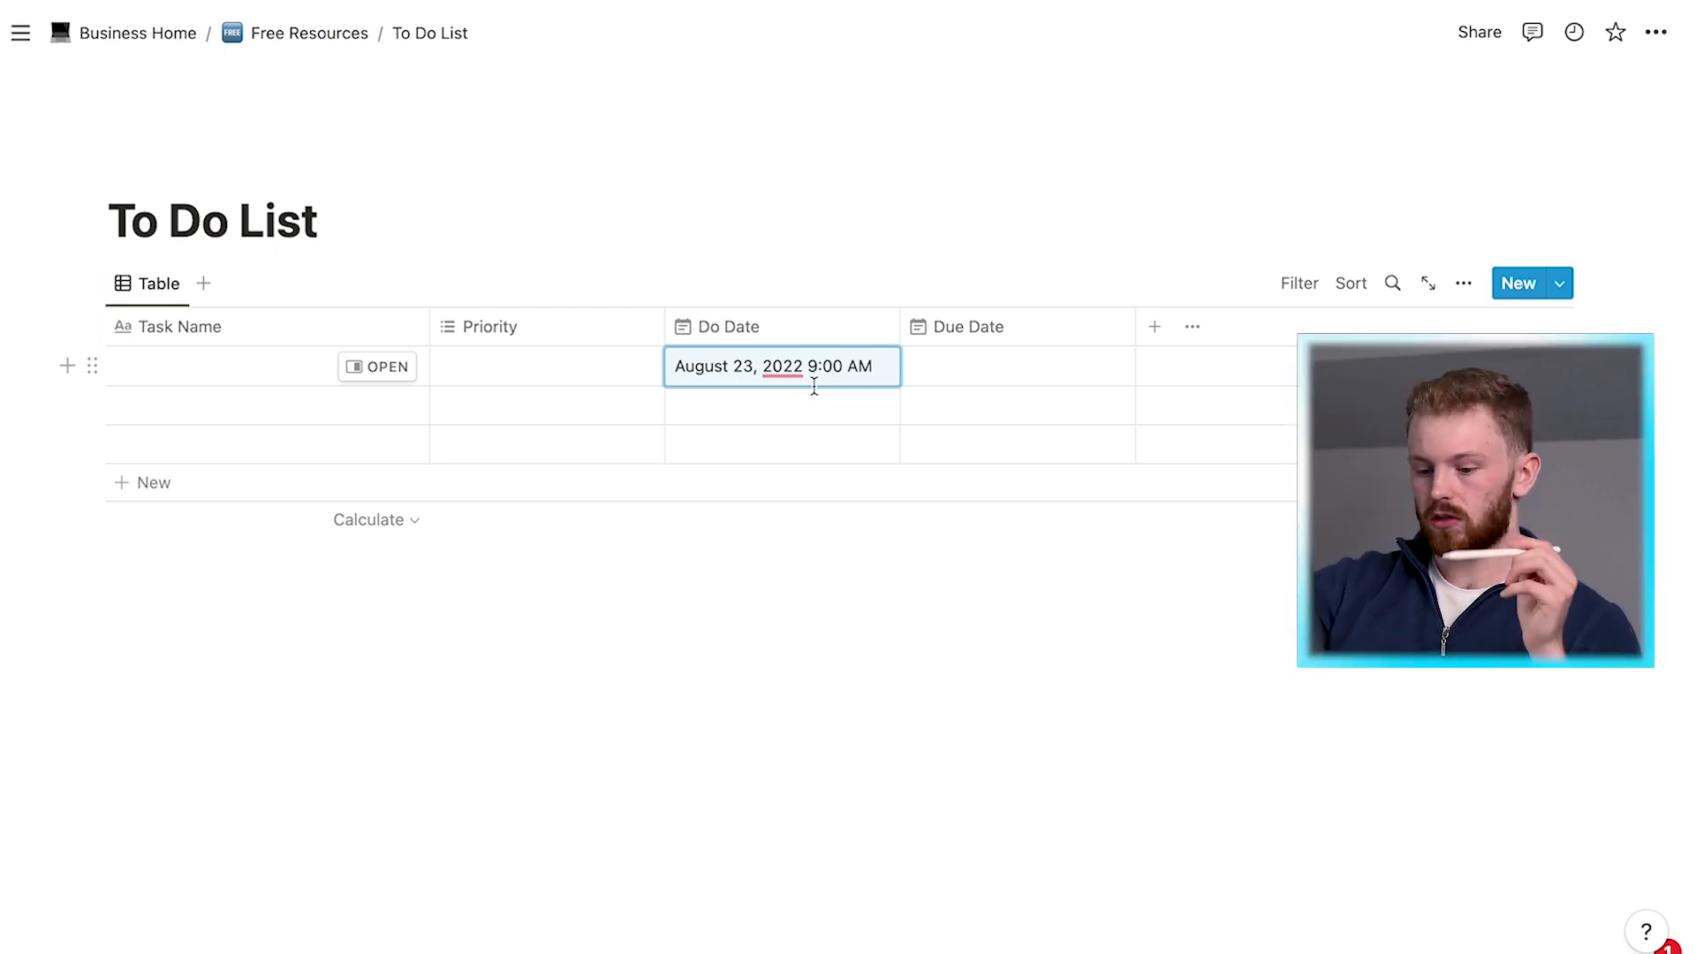
pyautogui.press('BackSpace')
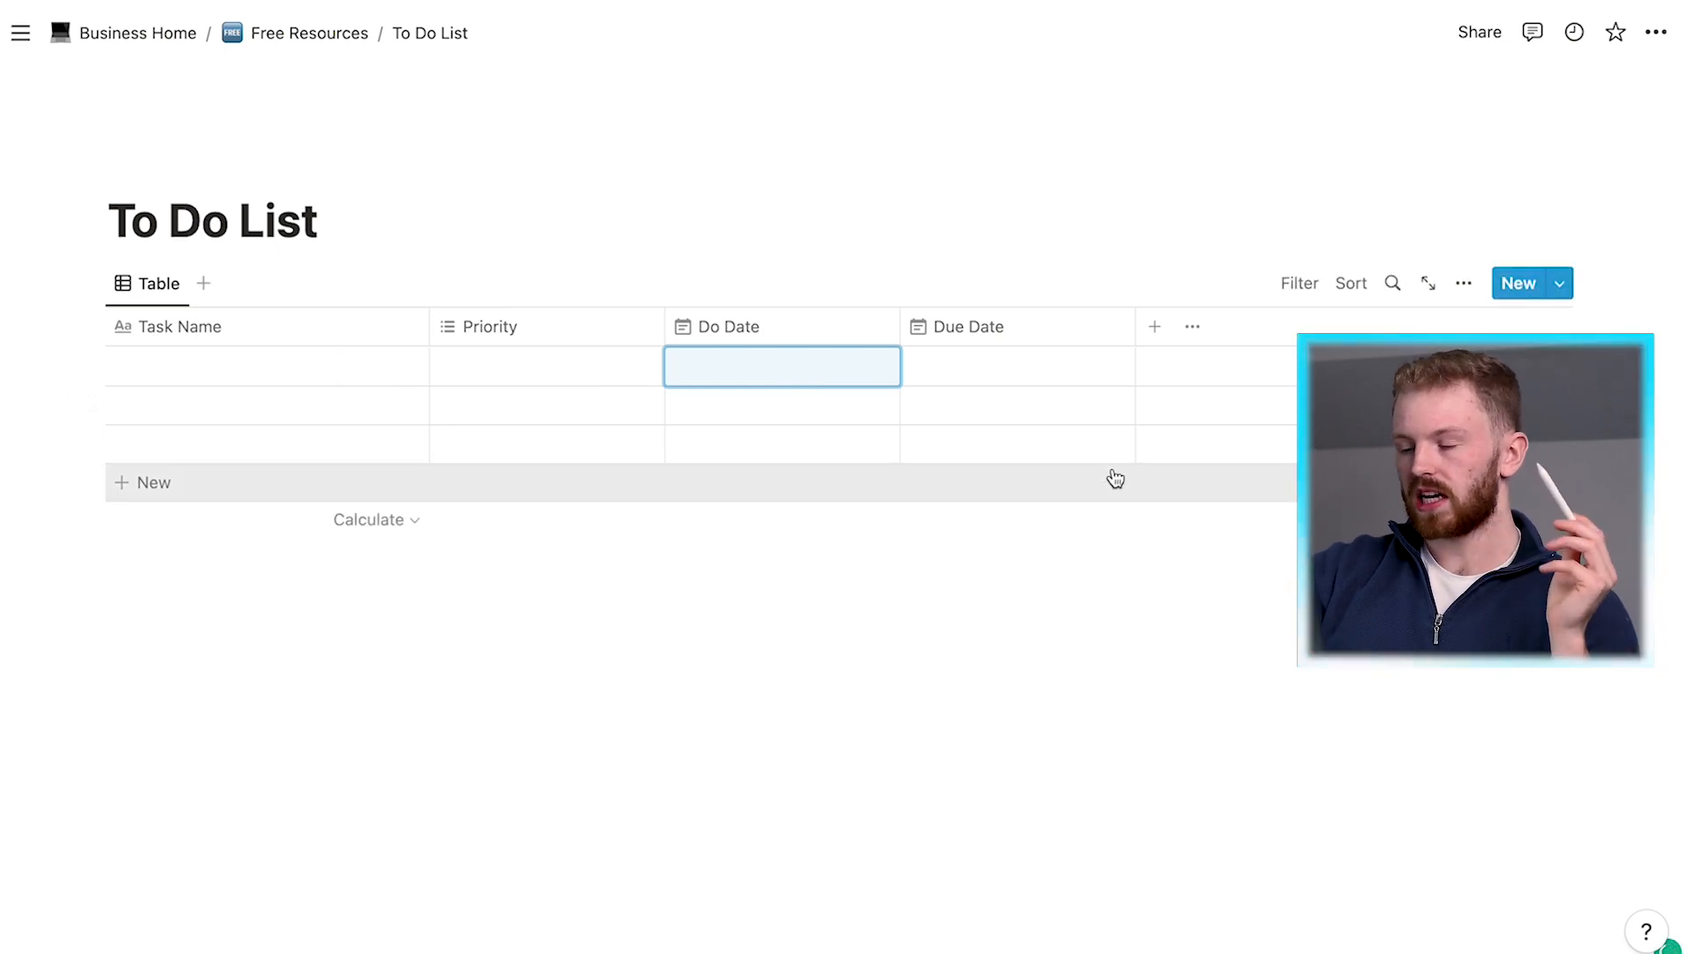
# Step: Add a Checkbox property named "Complete?" after the Due Date column
pyautogui.click(1156, 342)
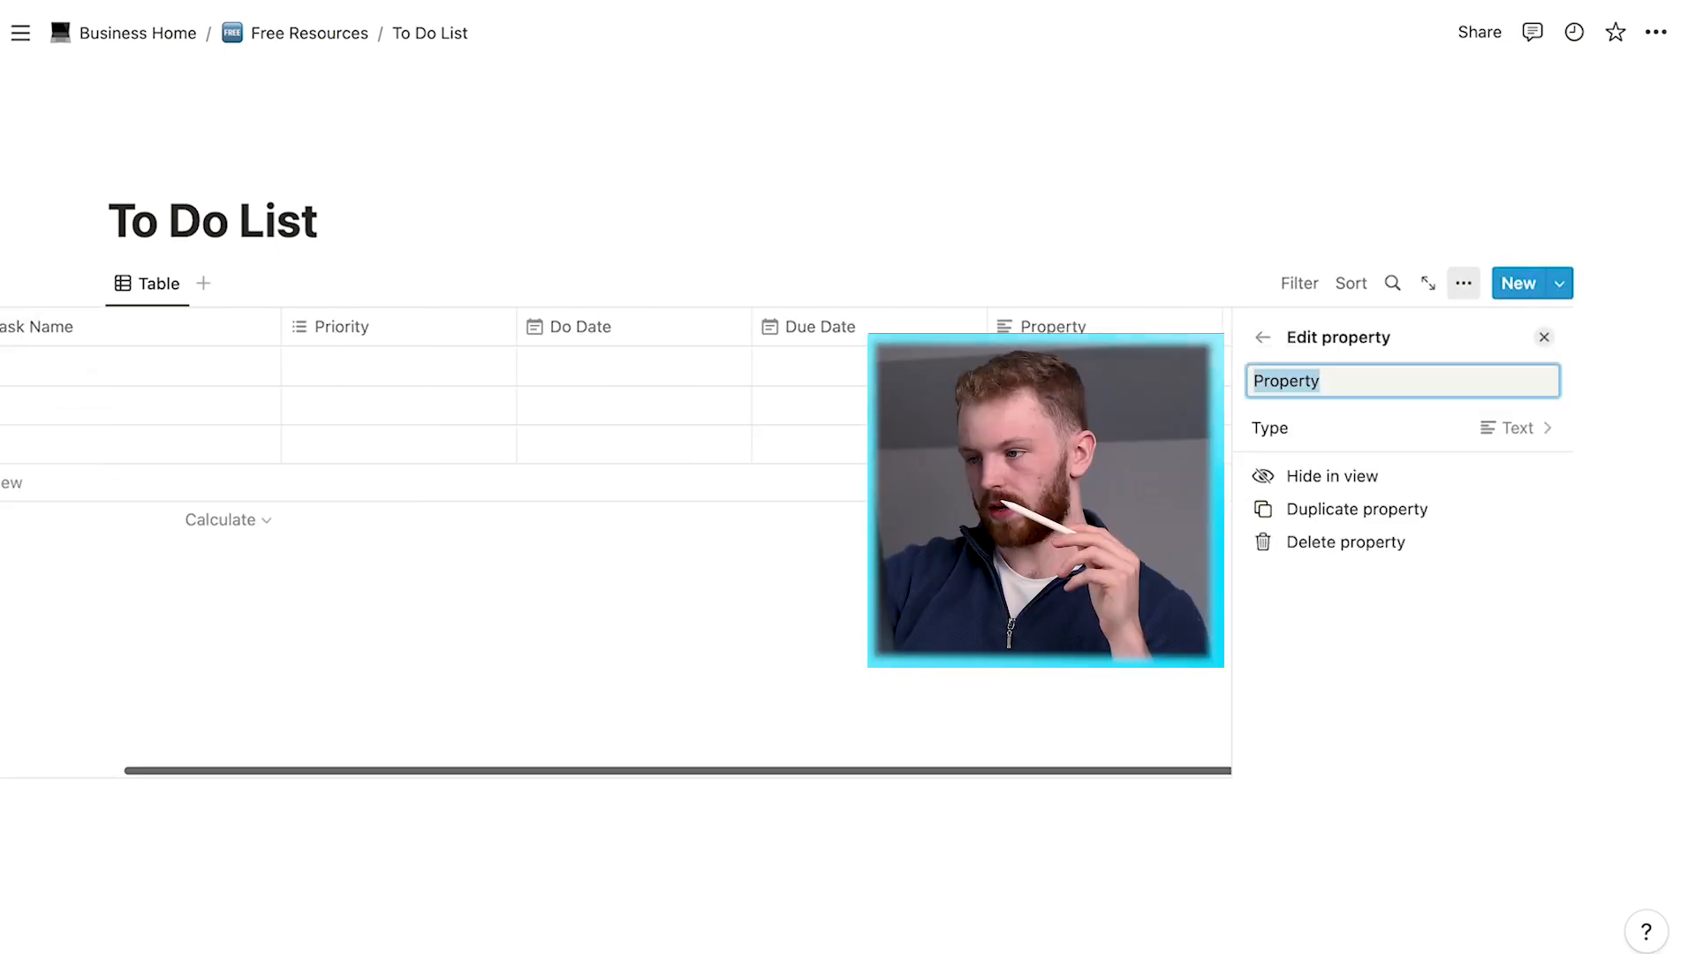
pyautogui.click(1390, 433)
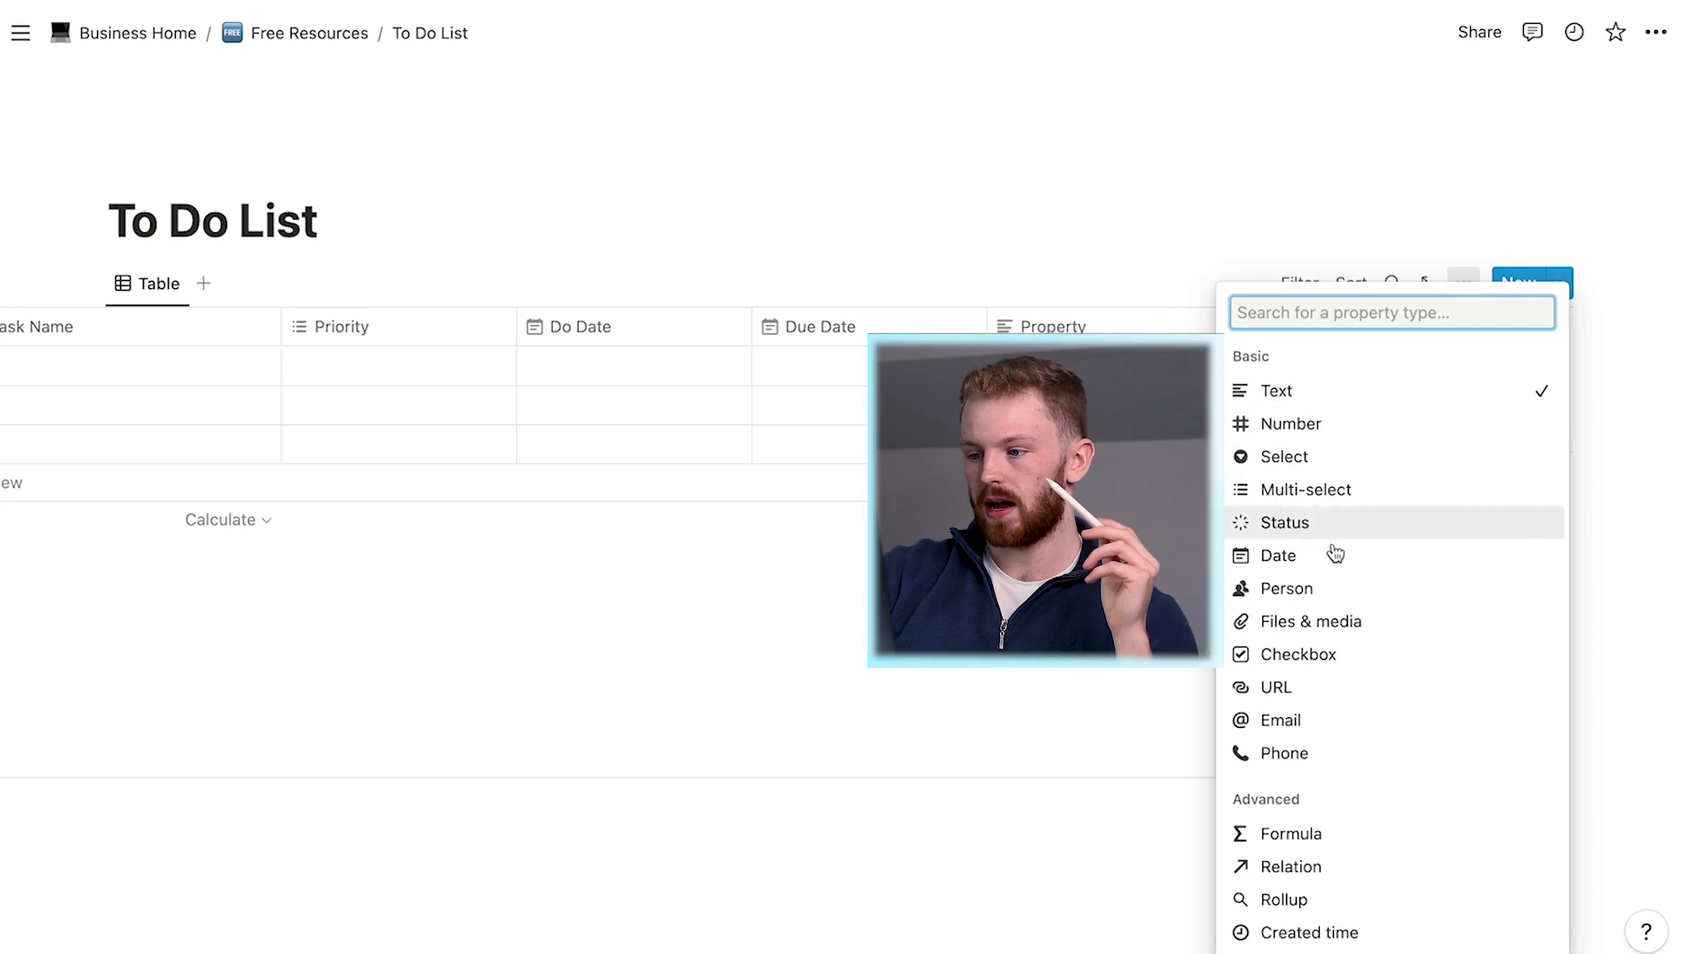
pyautogui.click(1313, 656)
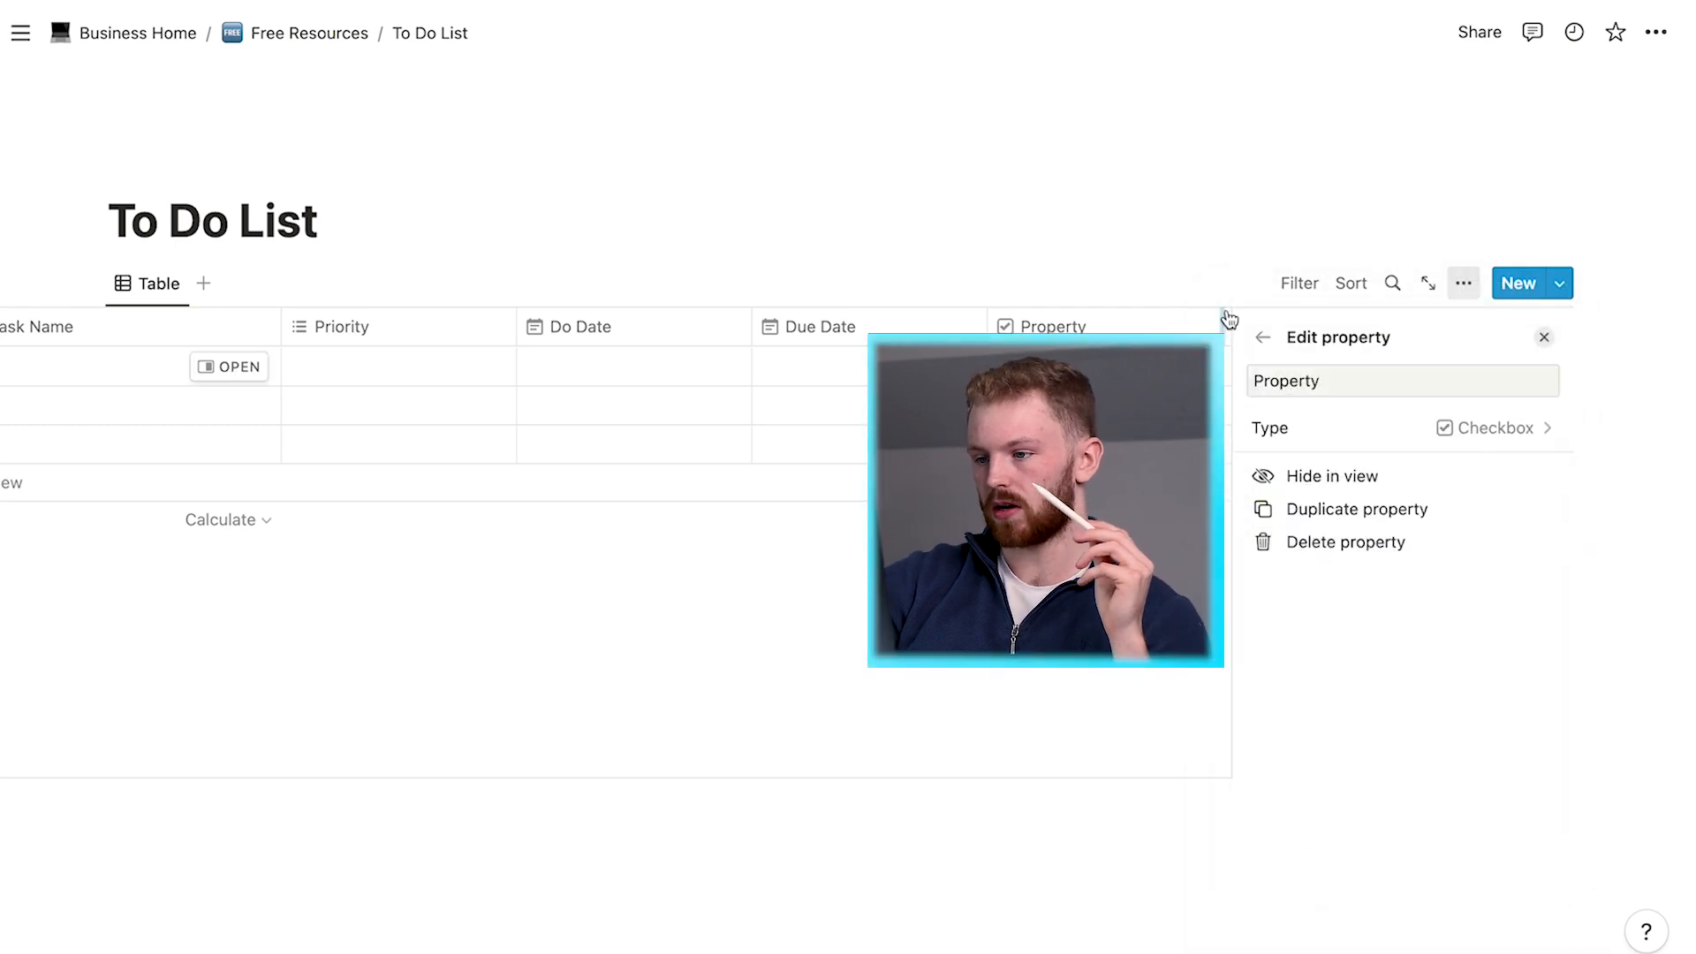
pyautogui.click(1298, 372)
pyautogui.press('super+a')
pyautogui.write('Complete?')
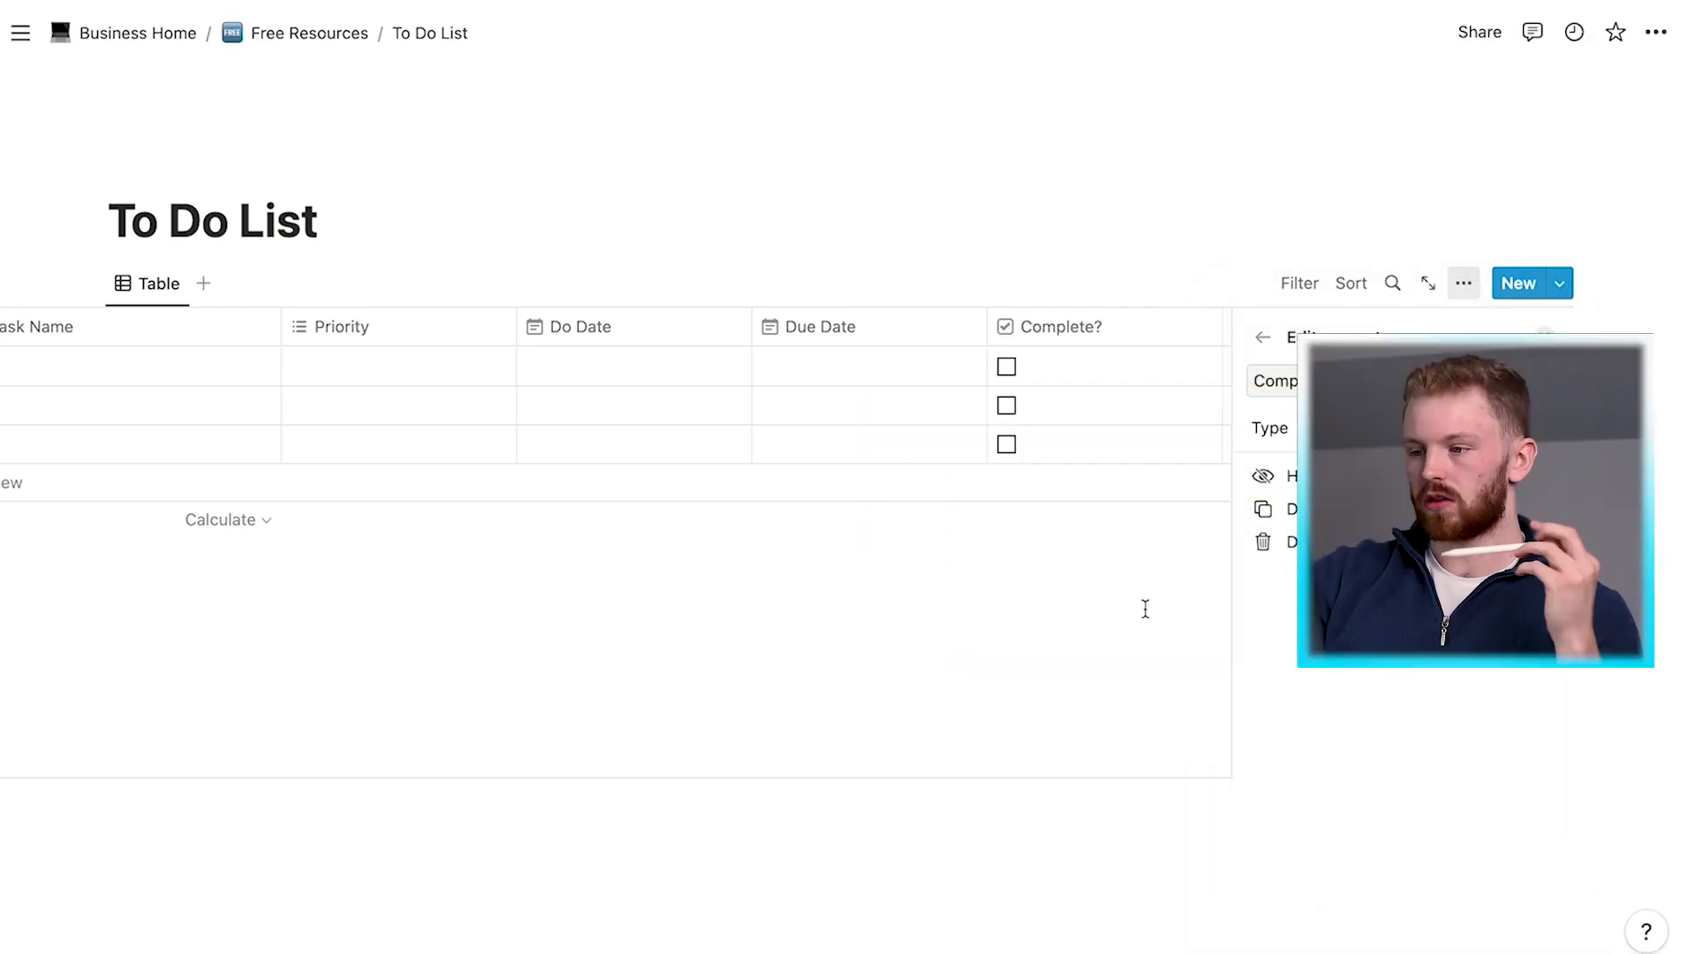
pyautogui.click(1144, 610)
# Step: Tick and untick the Complete? checkbox in the first row
pyautogui.click(1155, 366)
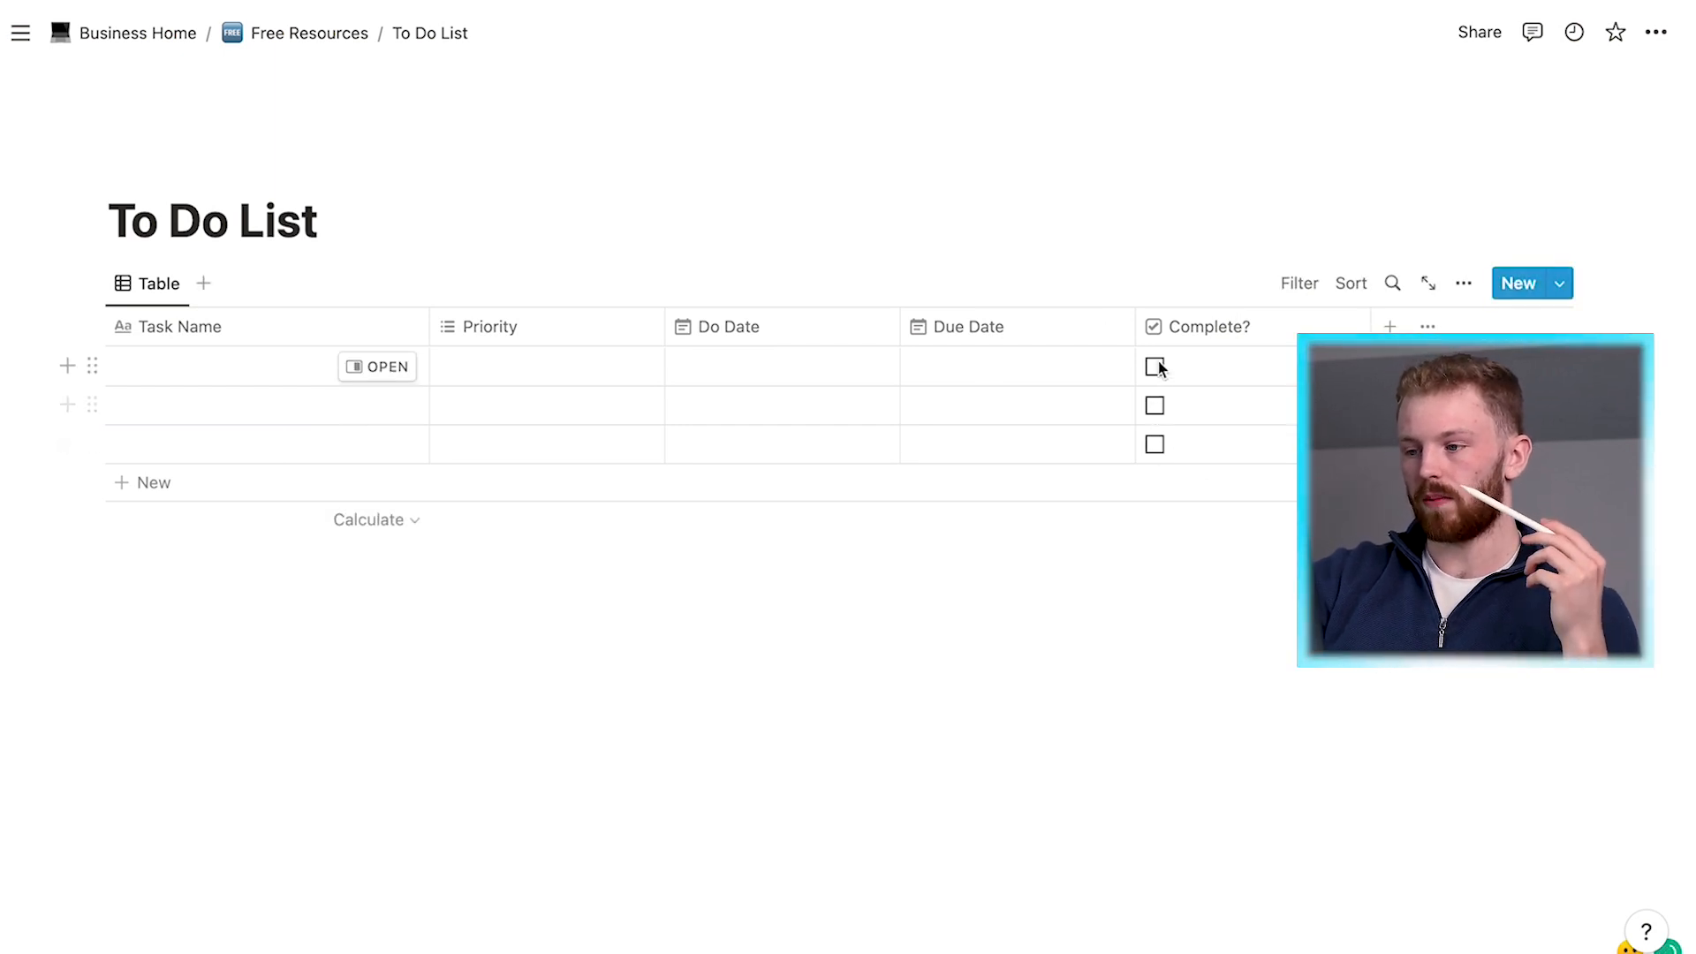
pyautogui.click(1157, 369)
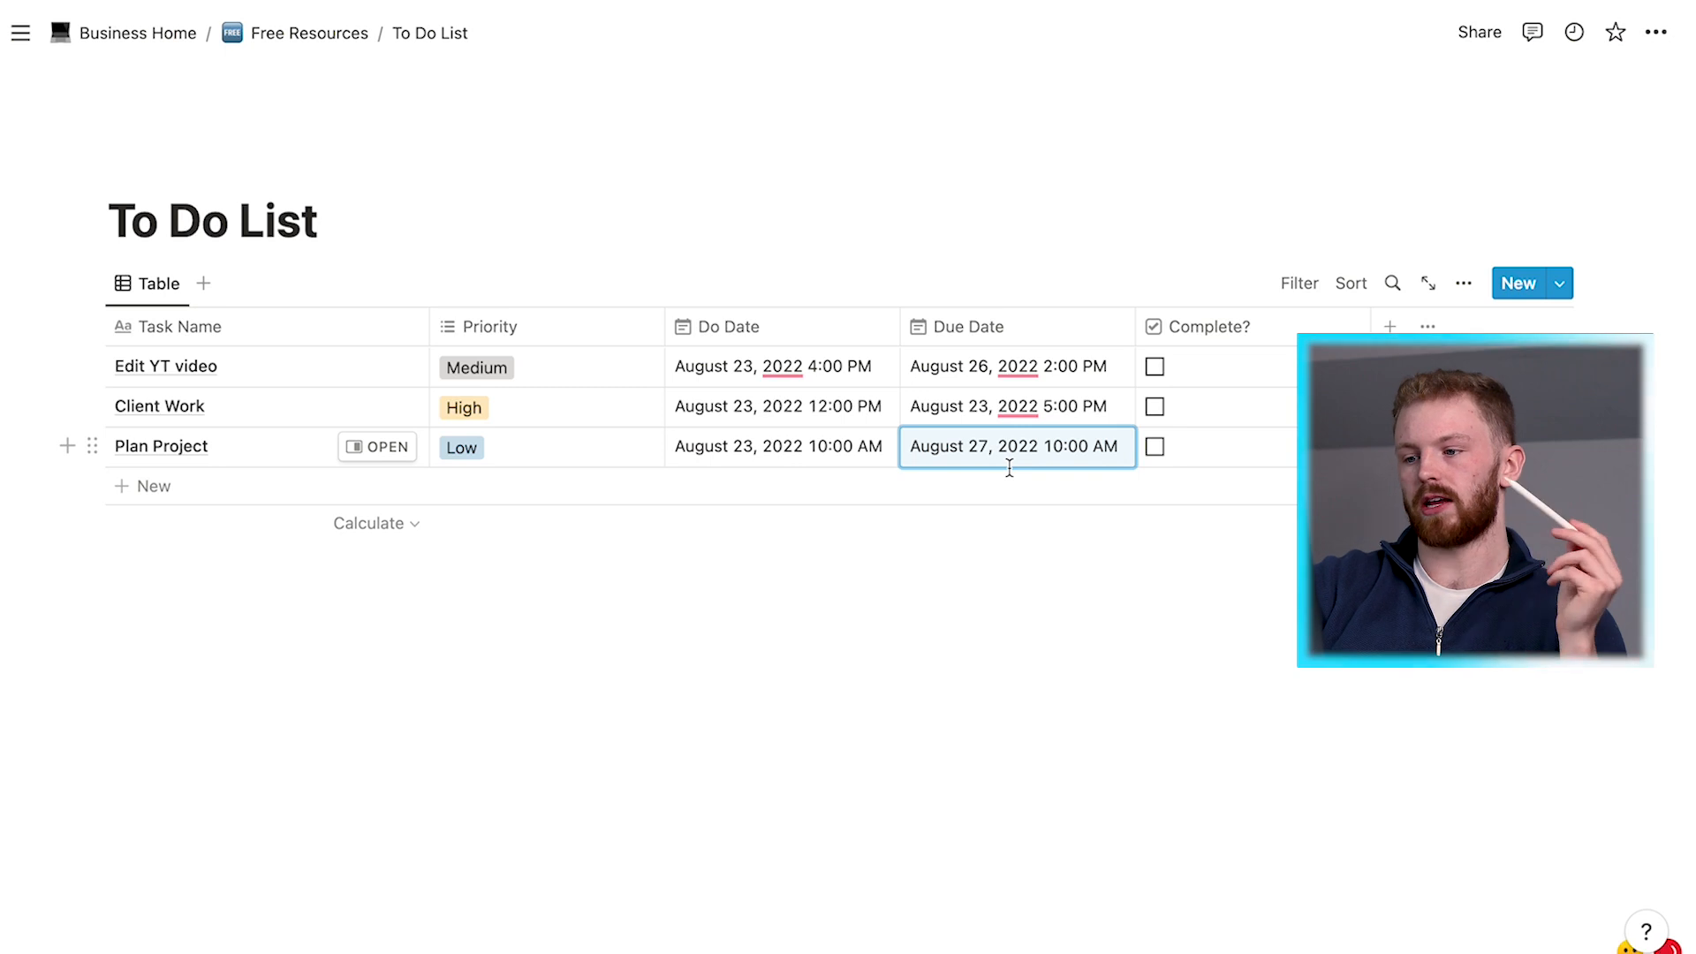
# Step: Mark Edit YT video, Client Work and Plan Project as complete, and untick all three again
pyautogui.click(1118, 567)
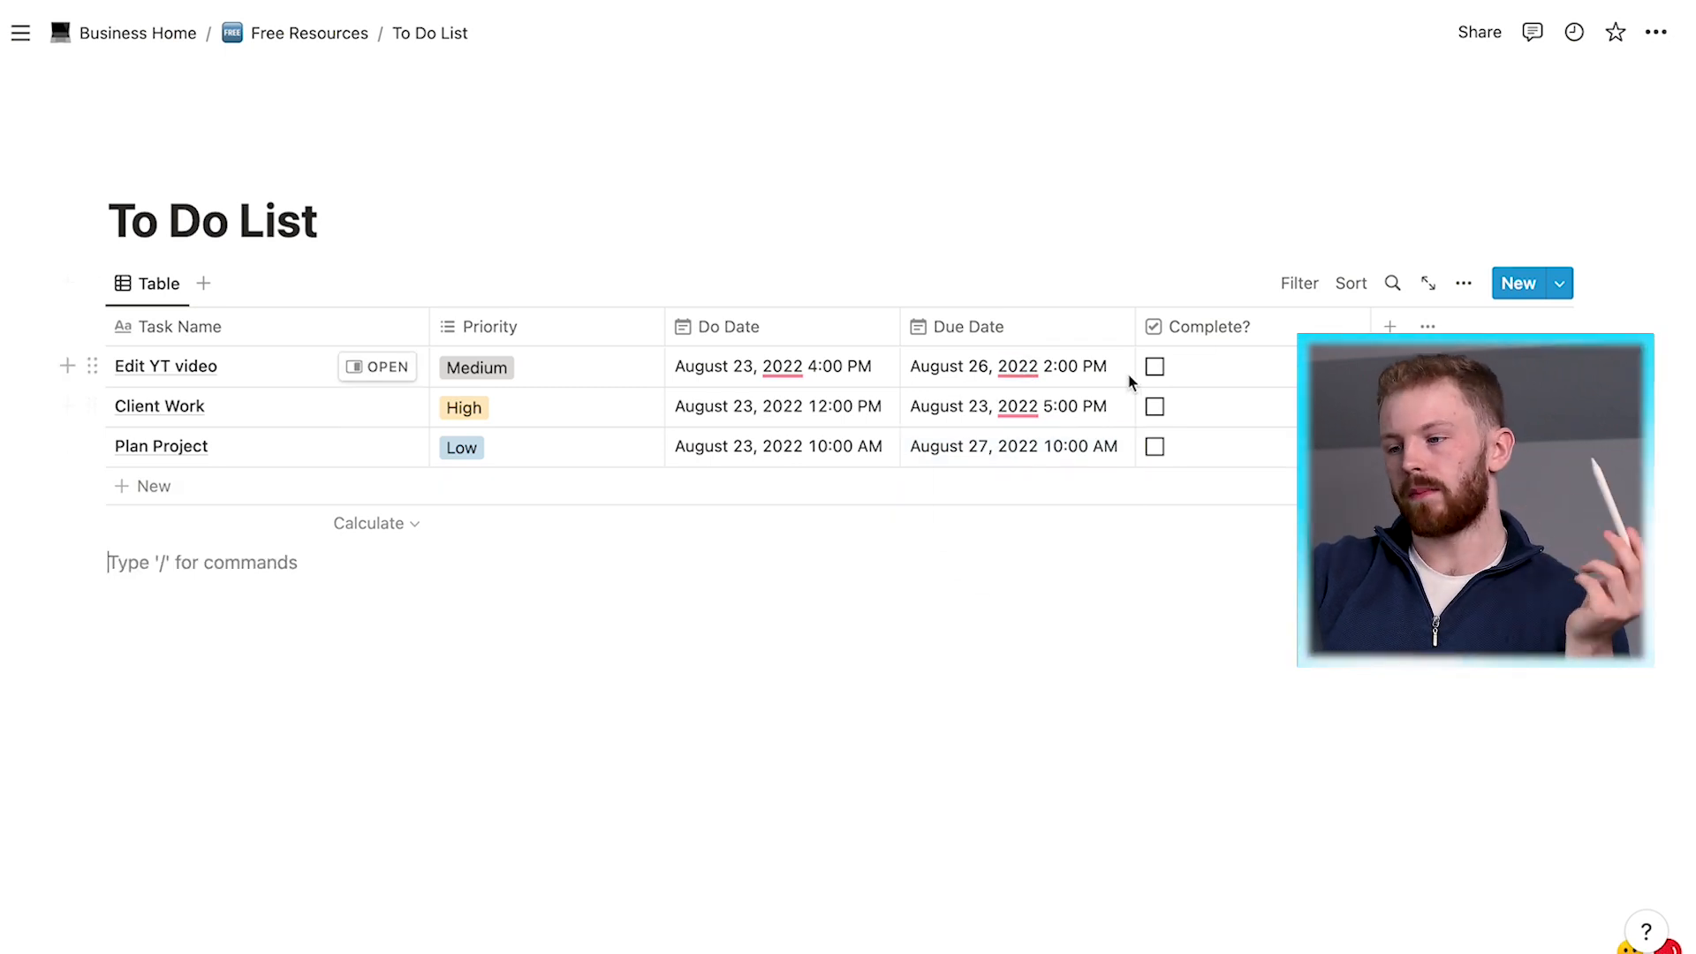
pyautogui.click(1154, 366)
pyautogui.click(1154, 406)
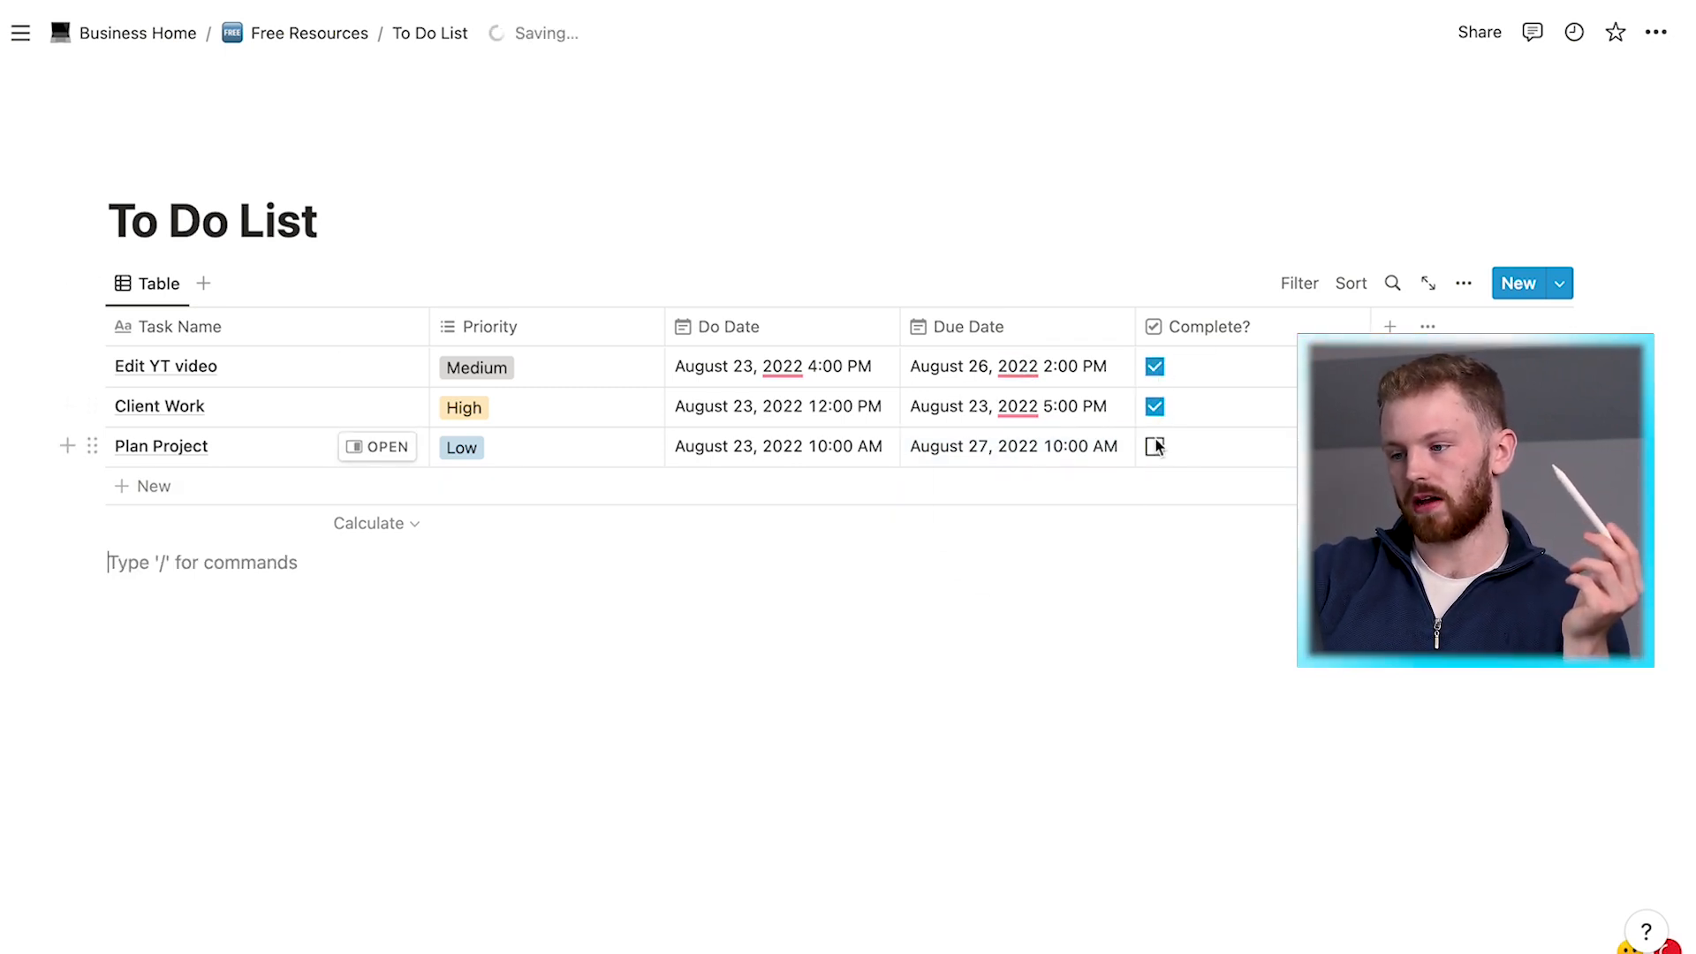
pyautogui.click(1155, 446)
pyautogui.click(1154, 367)
pyautogui.click(1154, 406)
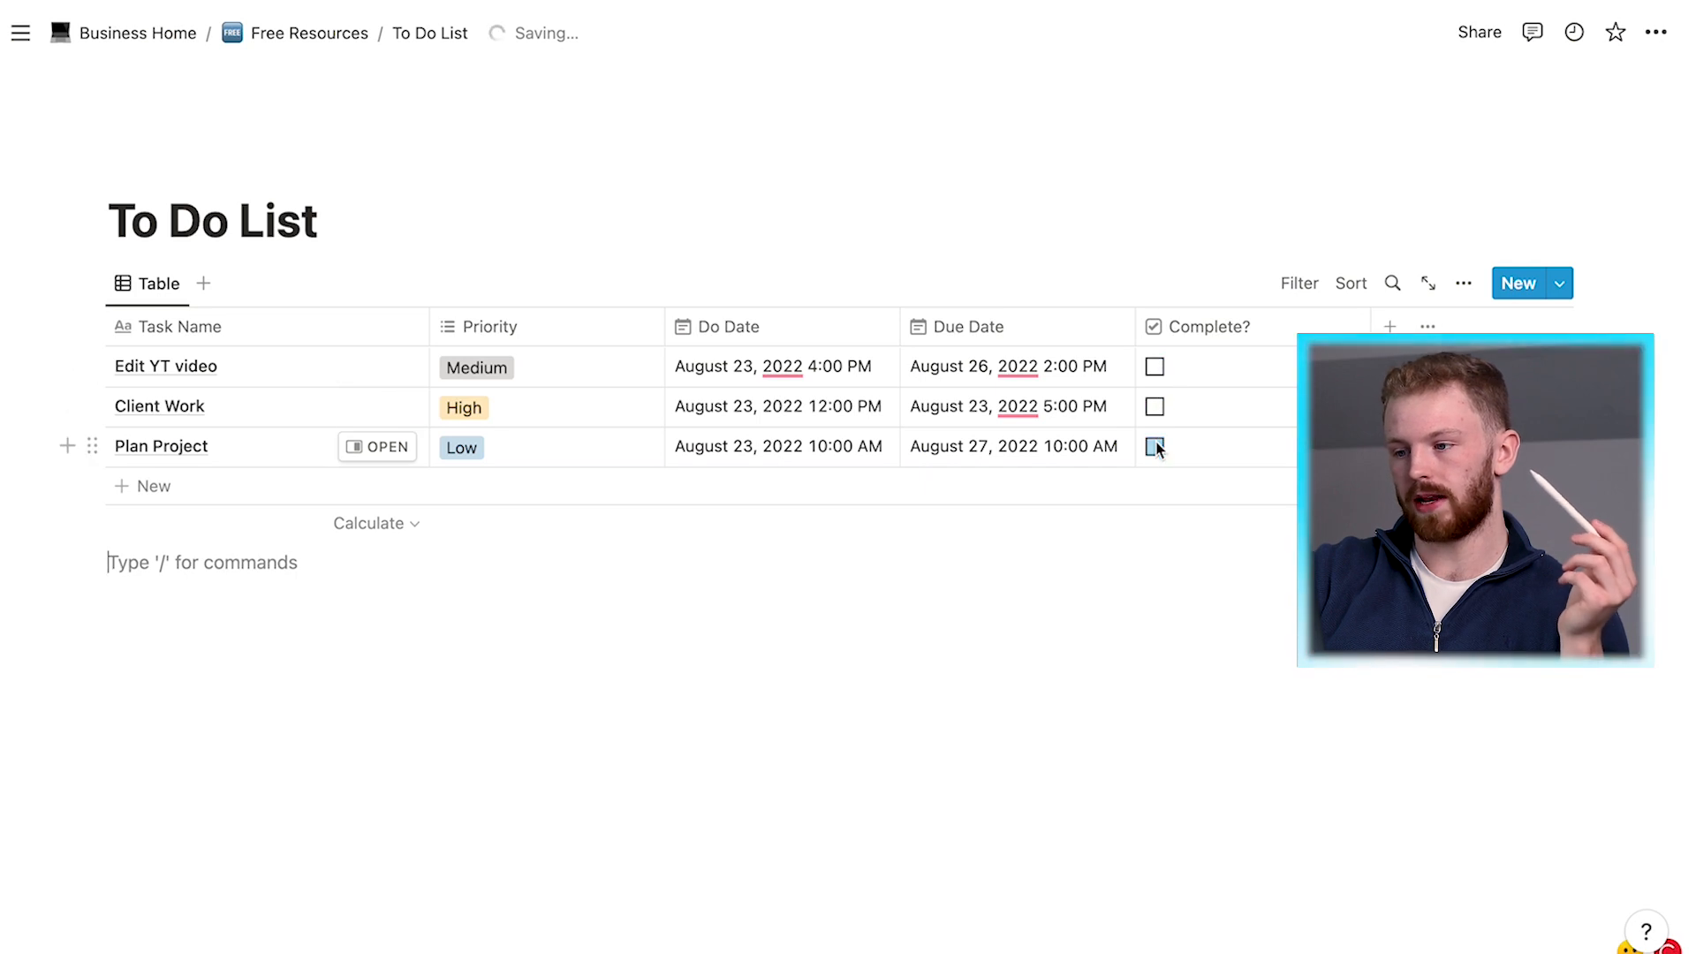
pyautogui.click(1154, 446)
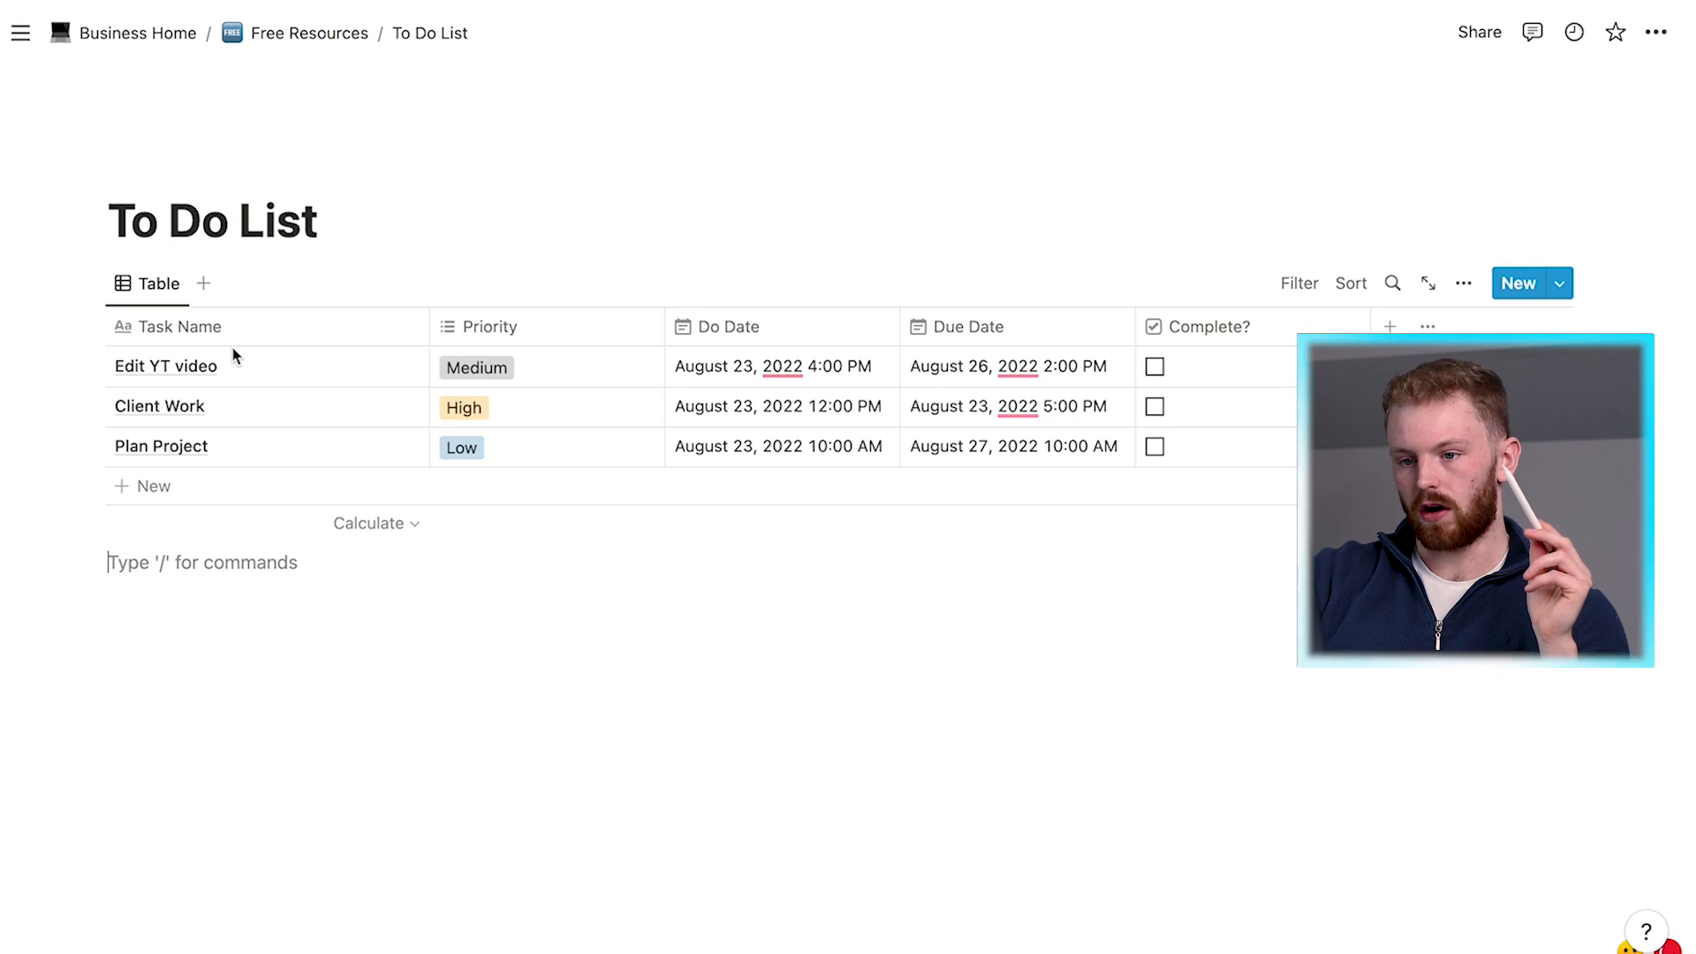
# Step: Add a new view with the List layout to the to-do database
pyautogui.click(231, 306)
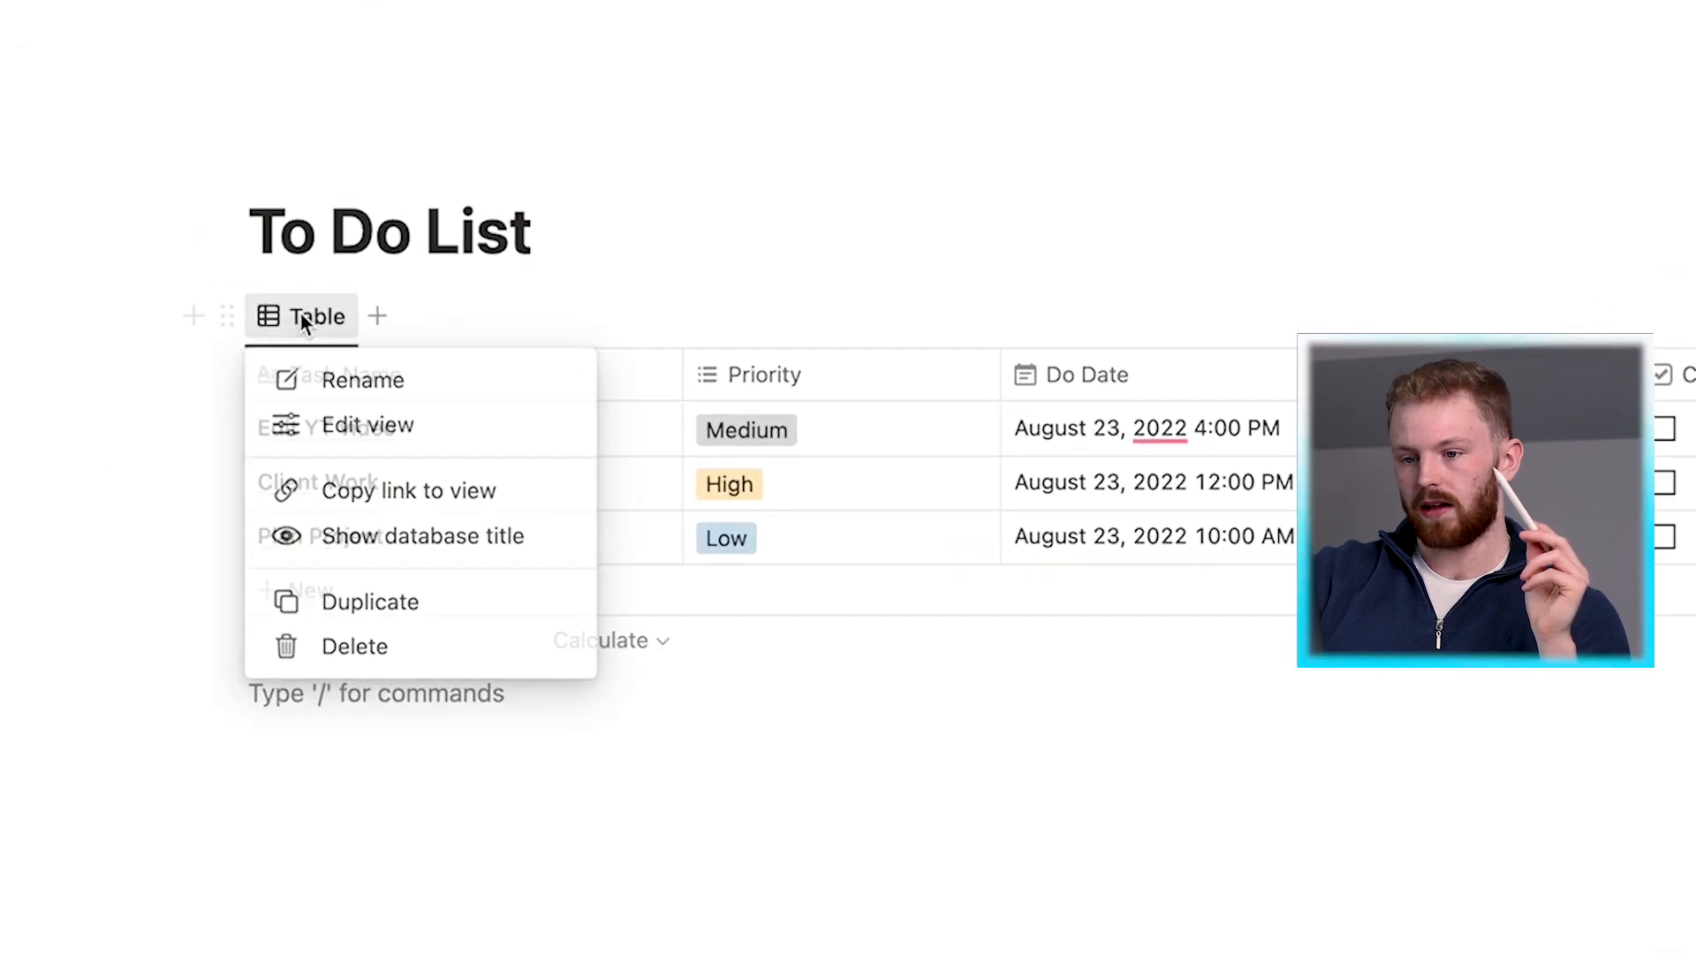
pyautogui.click(358, 432)
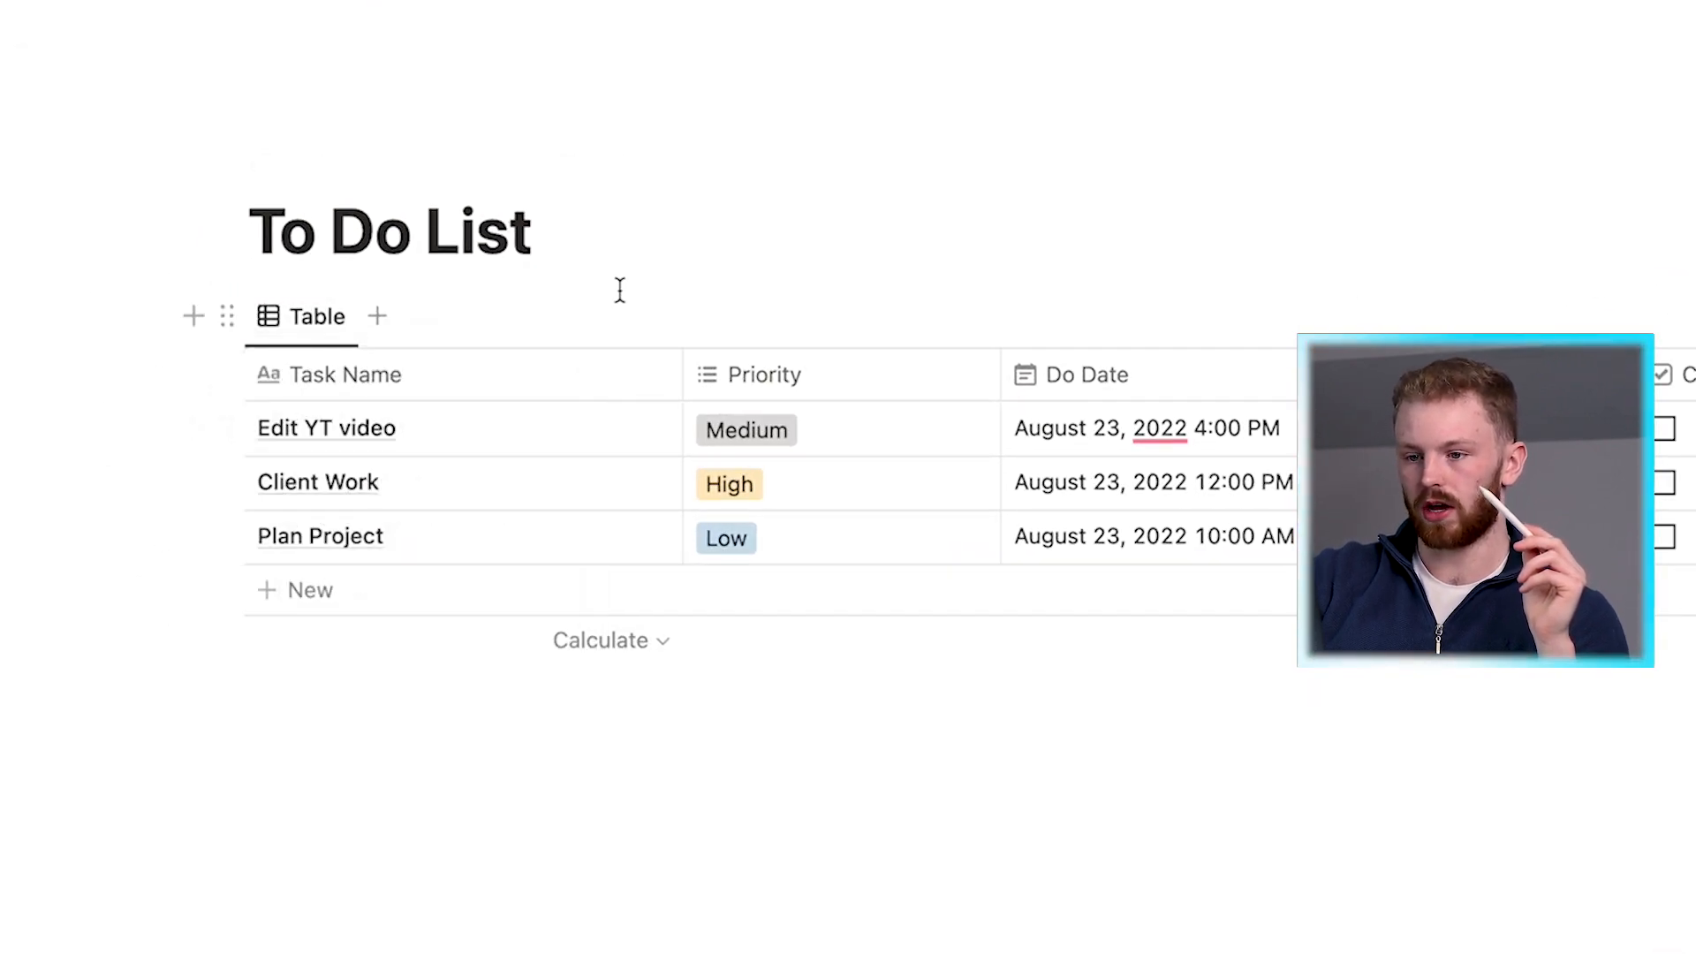
pyautogui.click(374, 320)
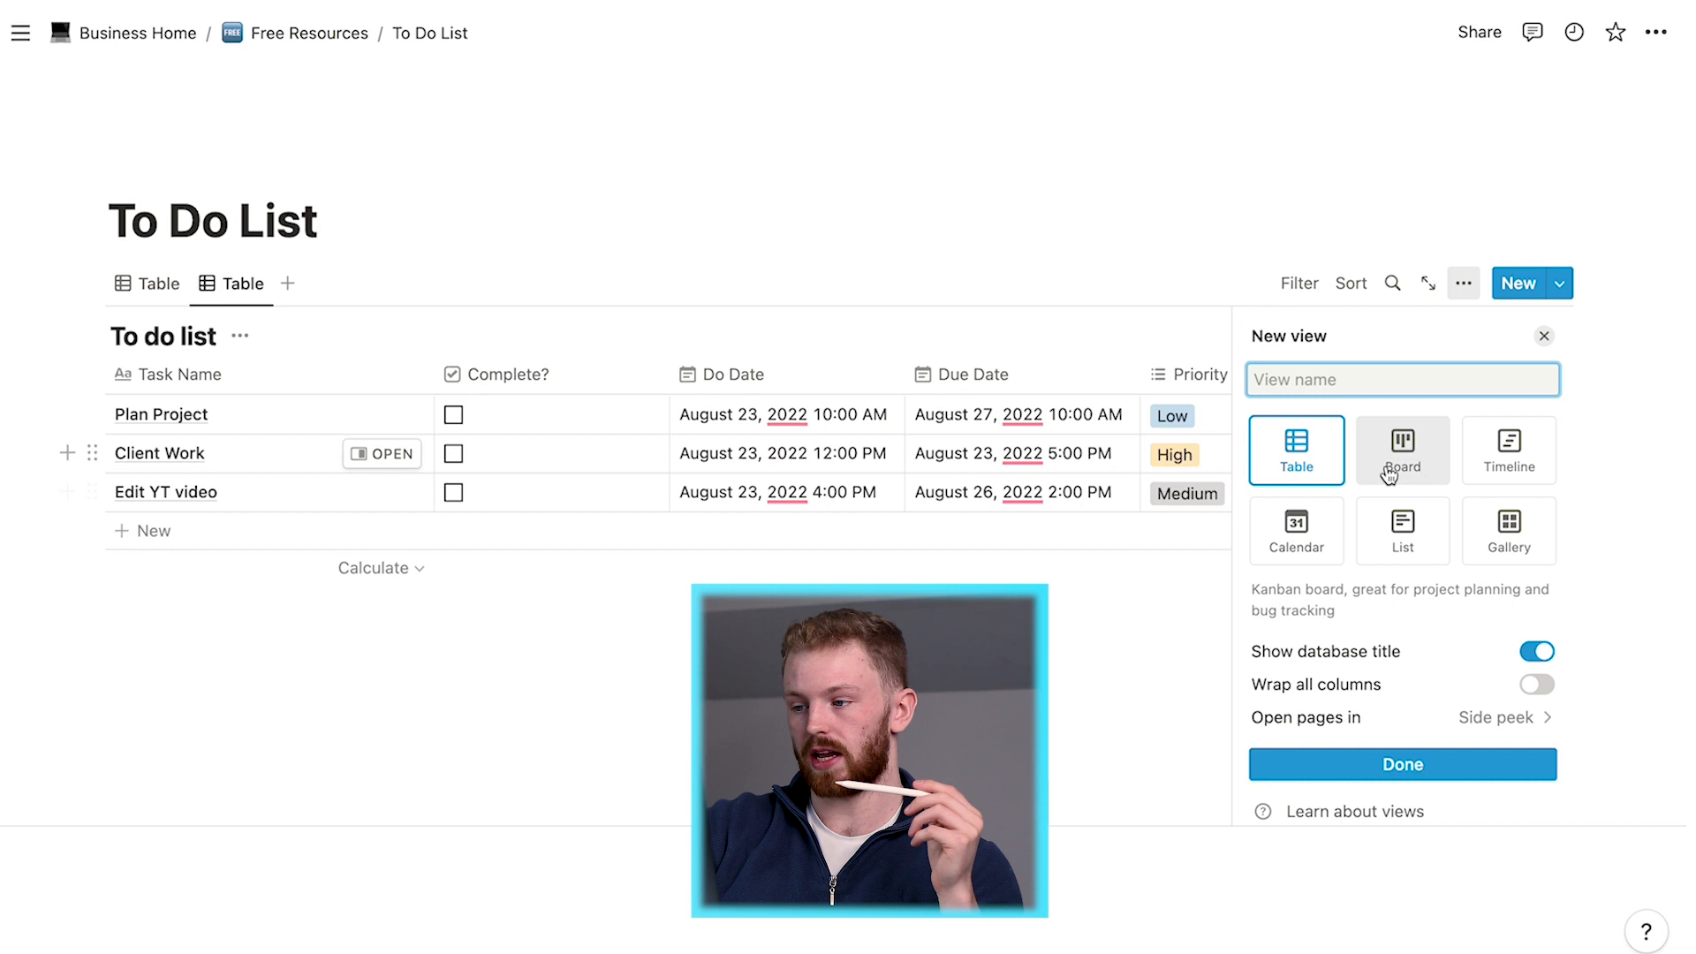
pyautogui.click(1413, 526)
pyautogui.click(1402, 732)
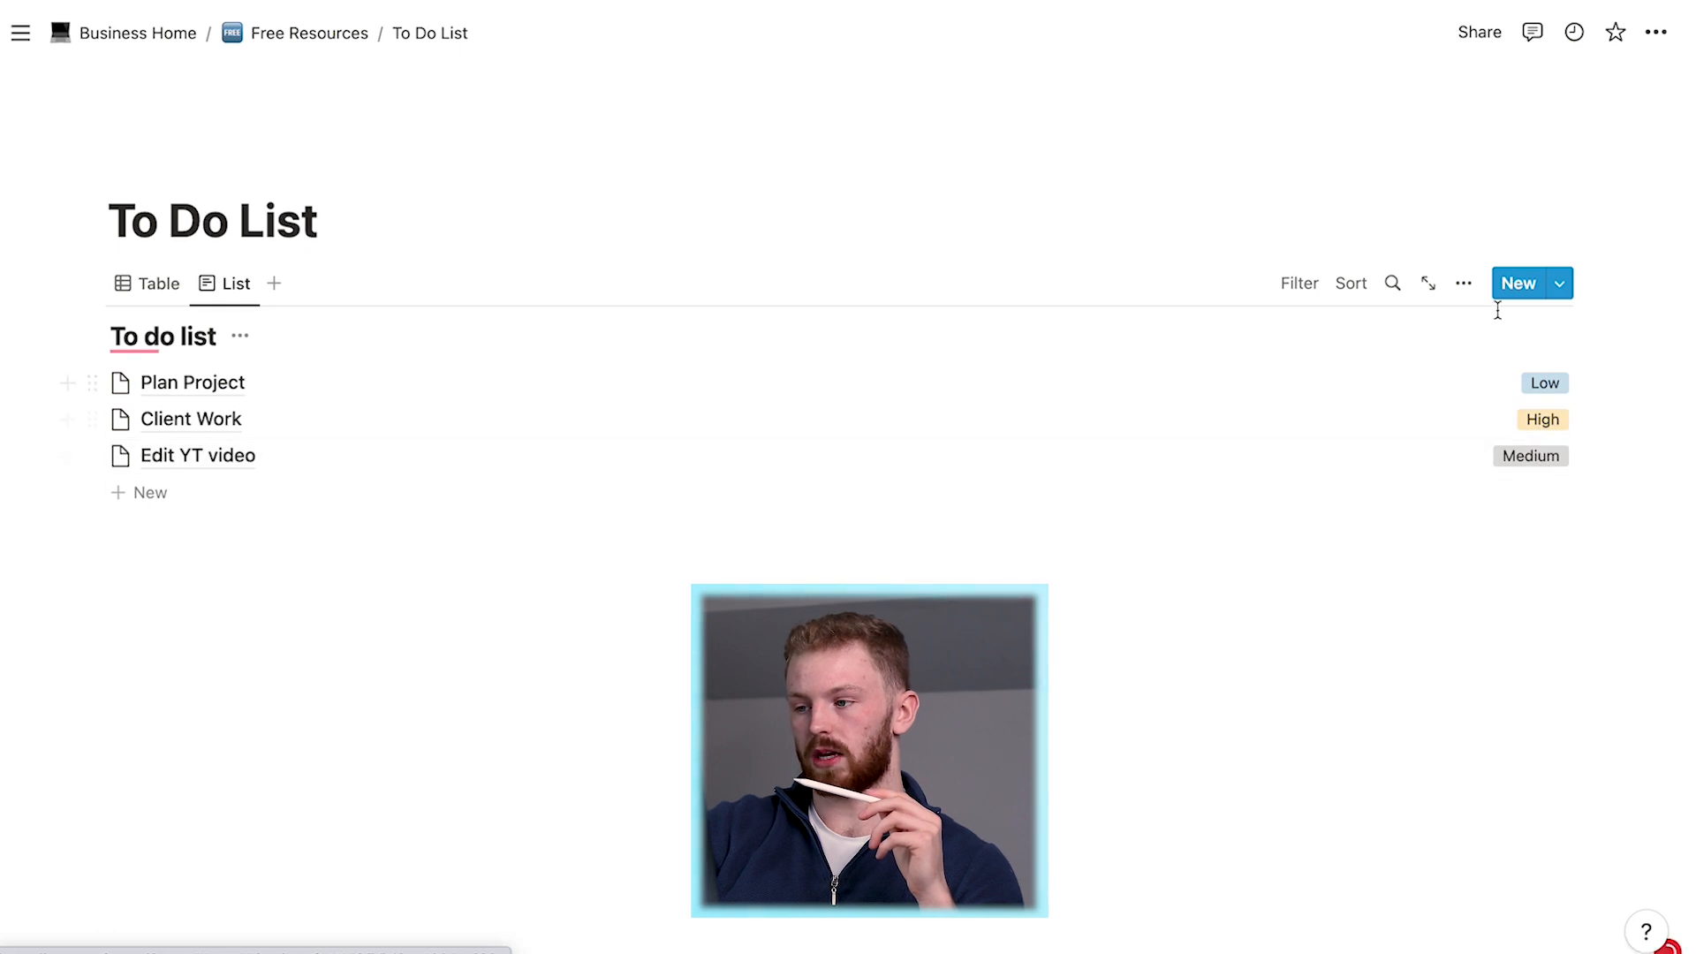
# Step: Show the Complete?, Do Date and Due Date properties in the List view
pyautogui.click(1466, 300)
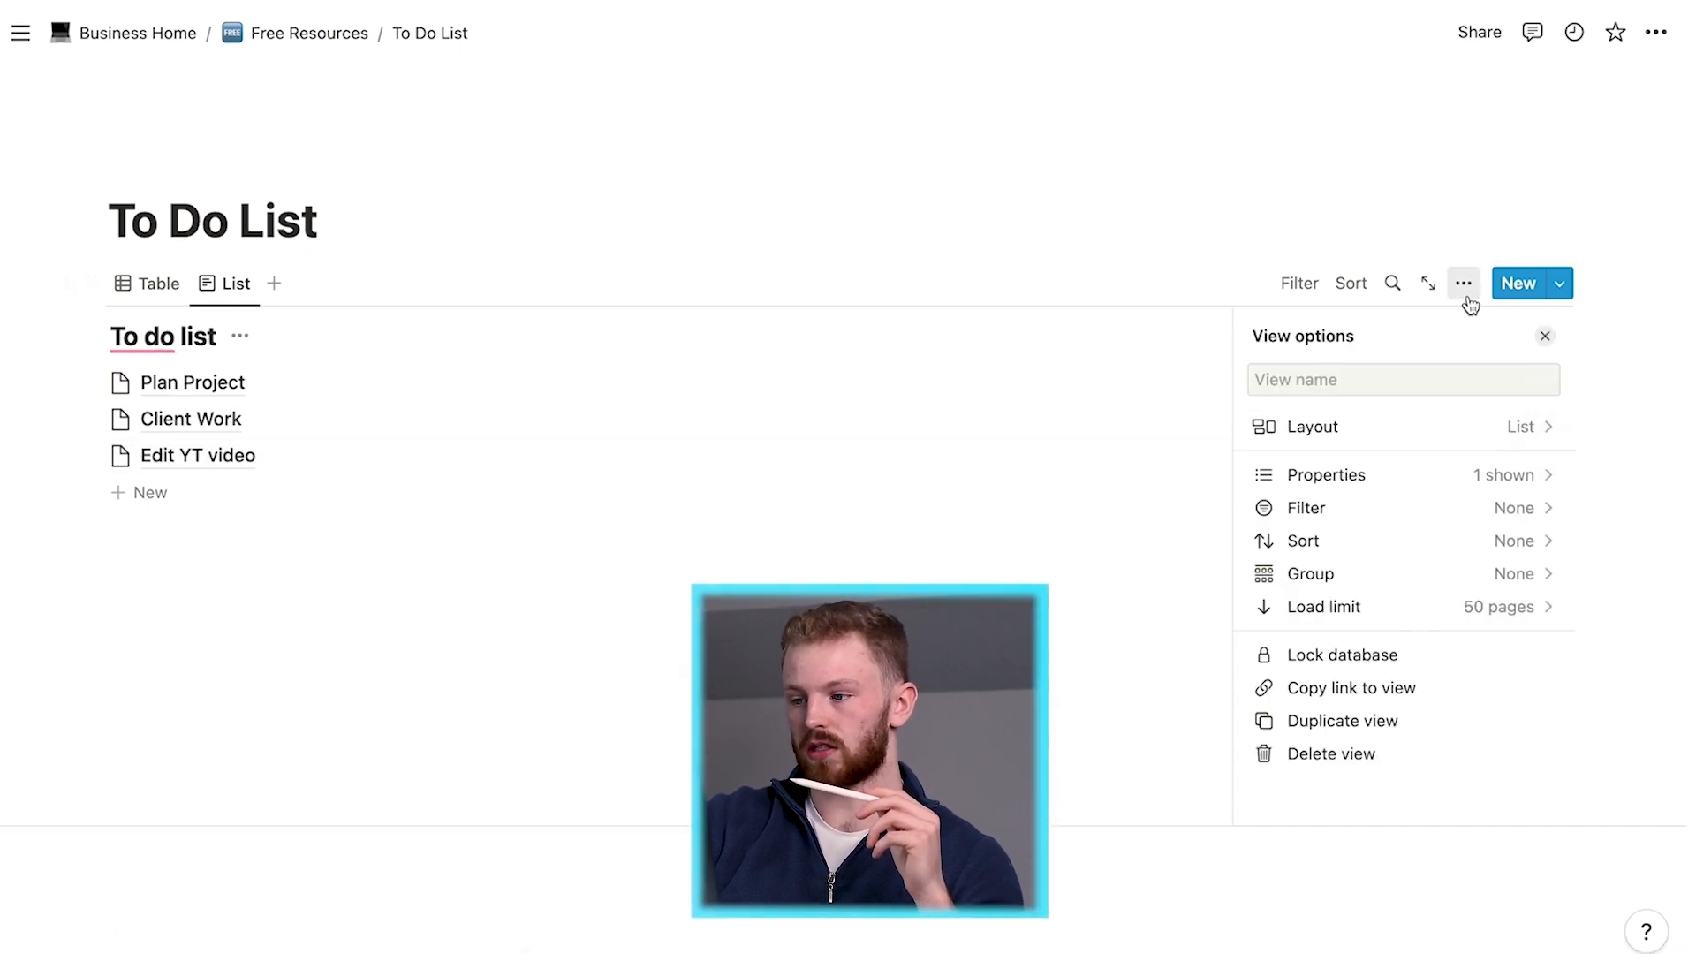
pyautogui.click(1472, 481)
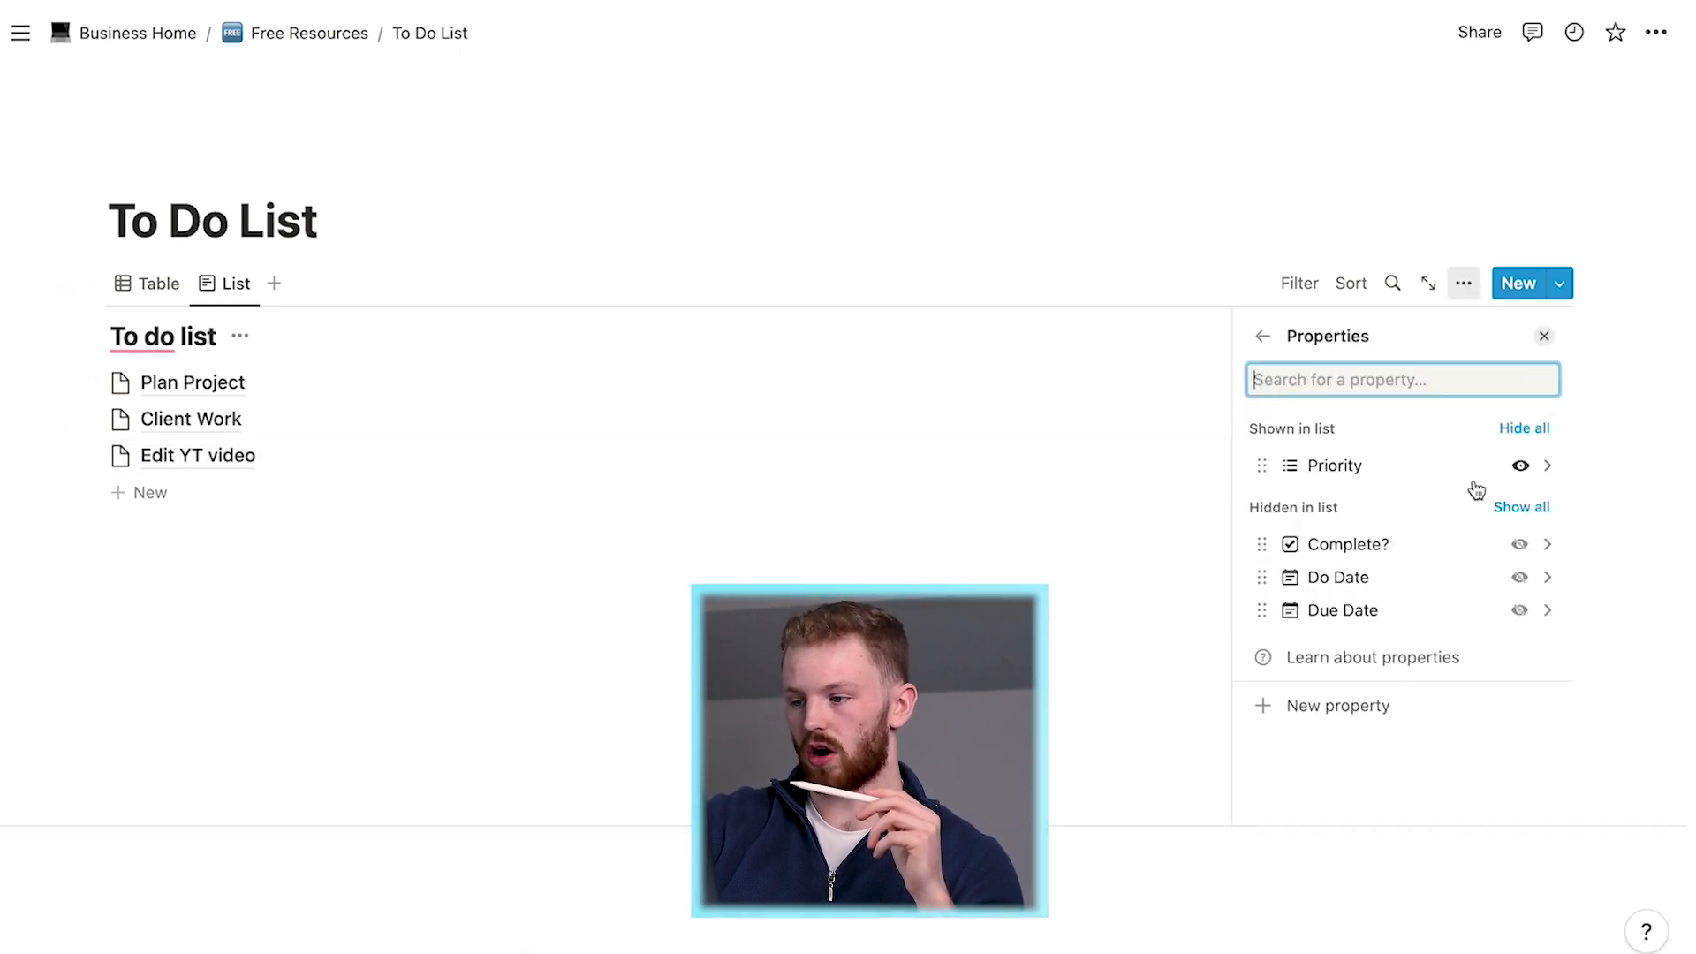
pyautogui.click(1519, 544)
pyautogui.click(1519, 576)
pyautogui.click(1519, 610)
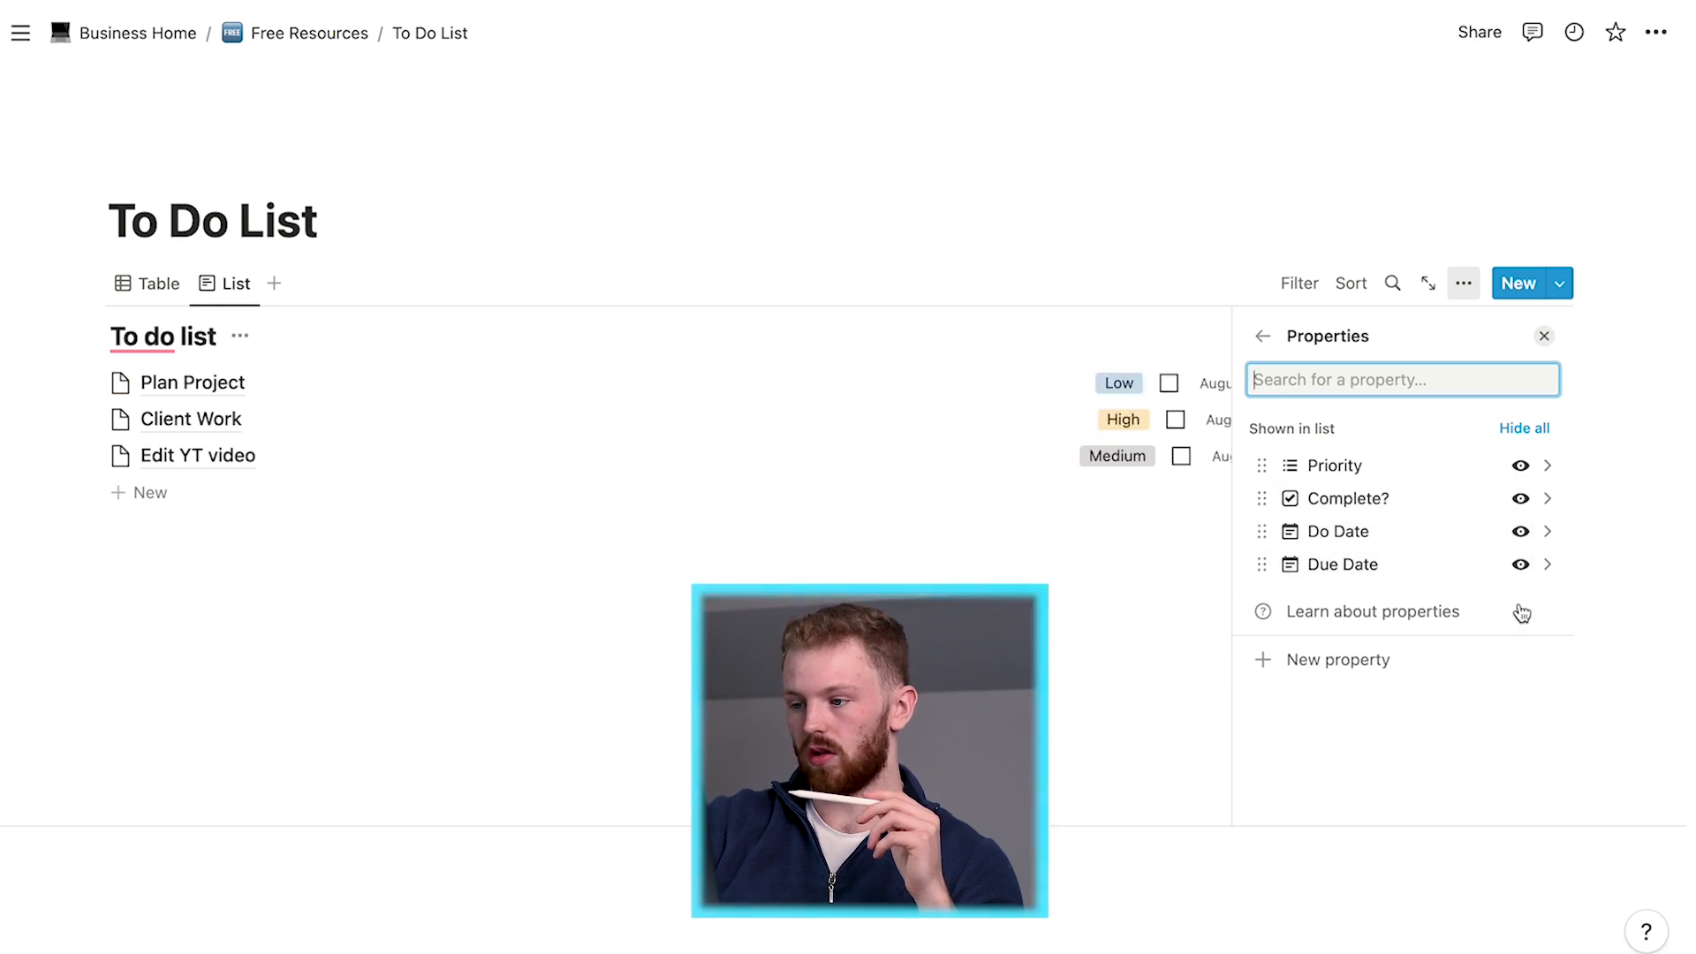
pyautogui.click(1116, 609)
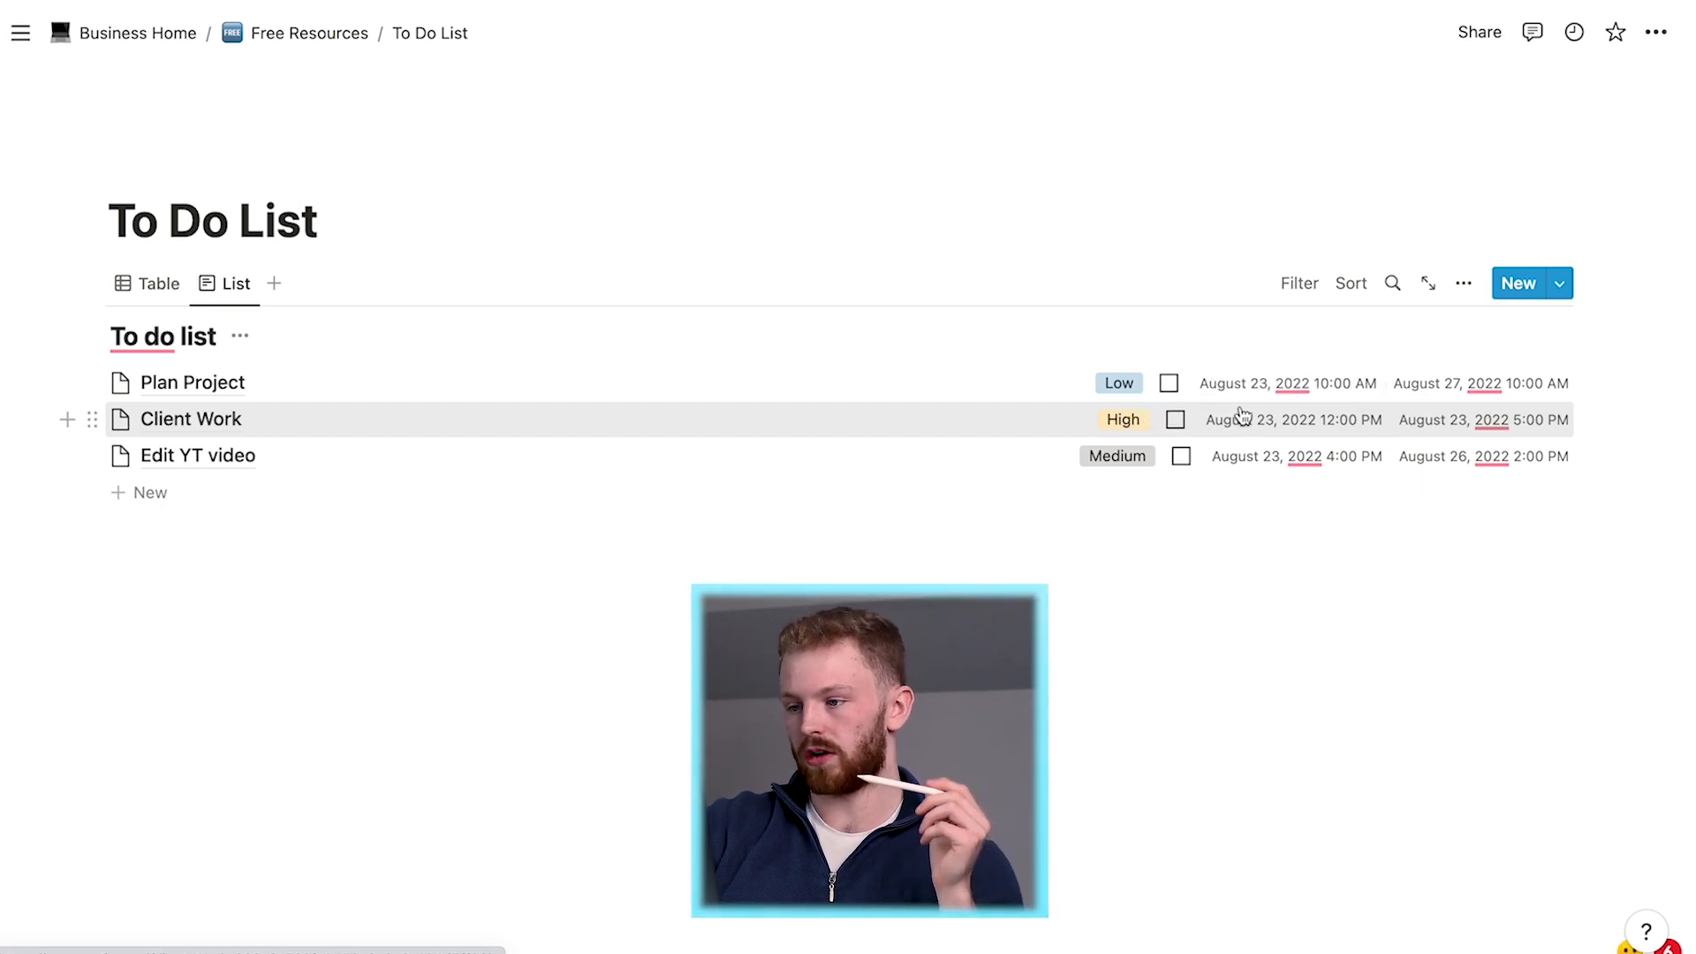
# Step: Add another view with the Timeline layout to the to-do database
pyautogui.click(275, 284)
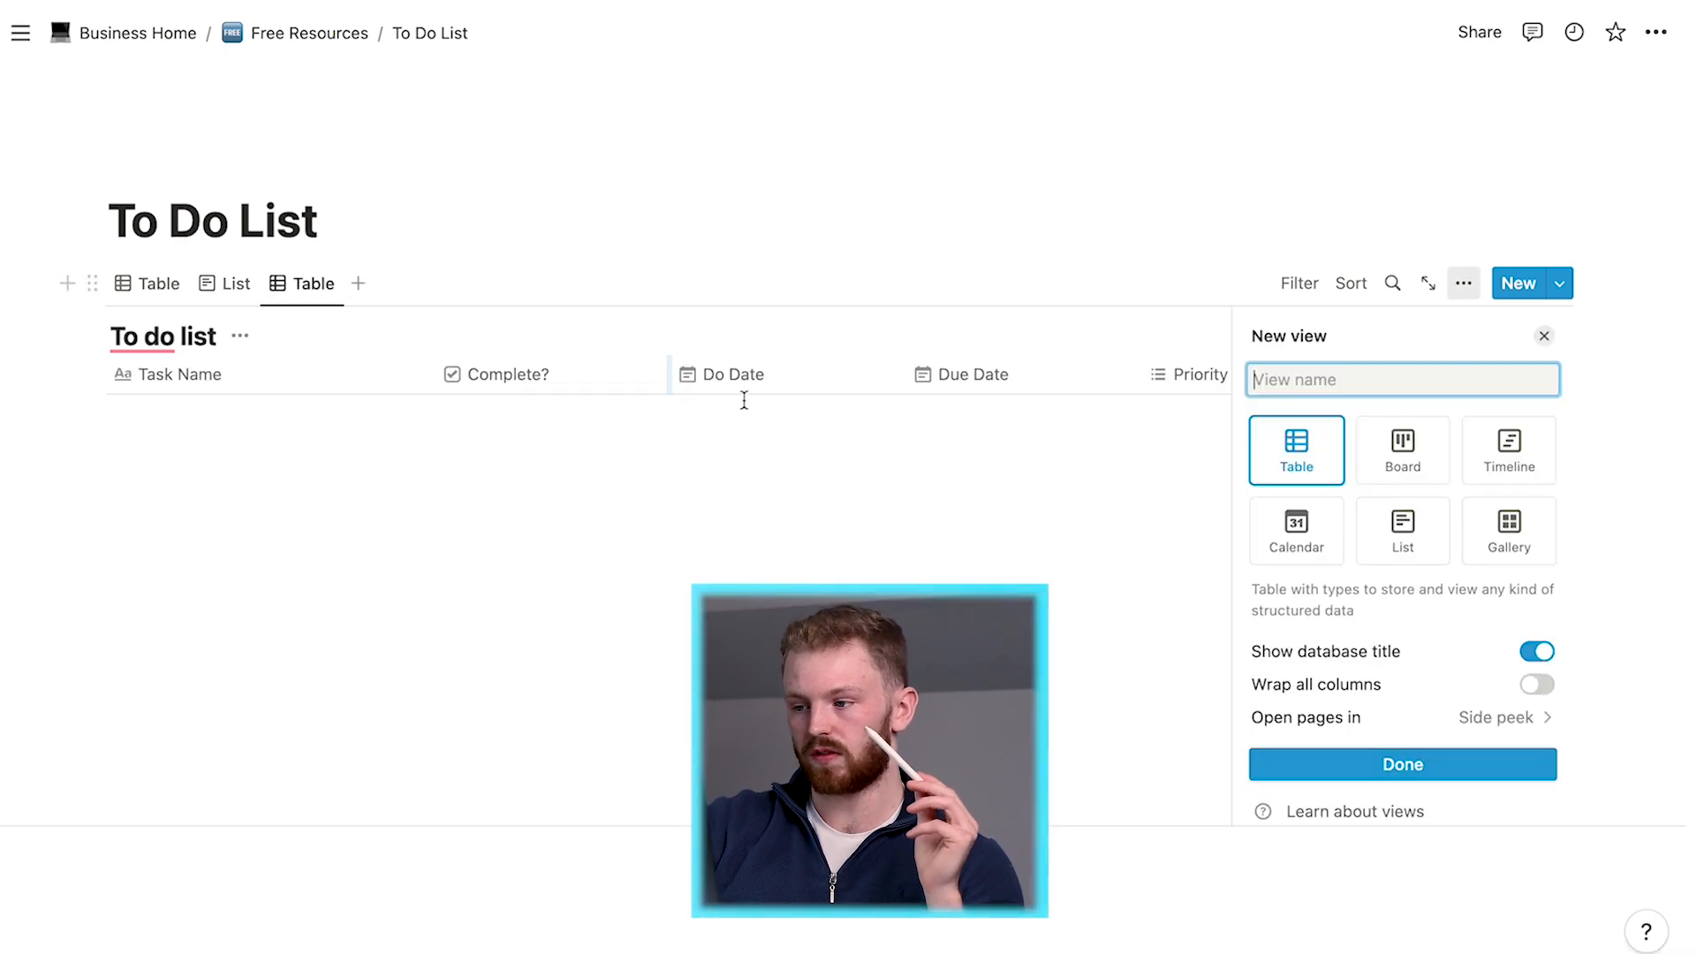
pyautogui.click(1506, 472)
pyautogui.click(1221, 266)
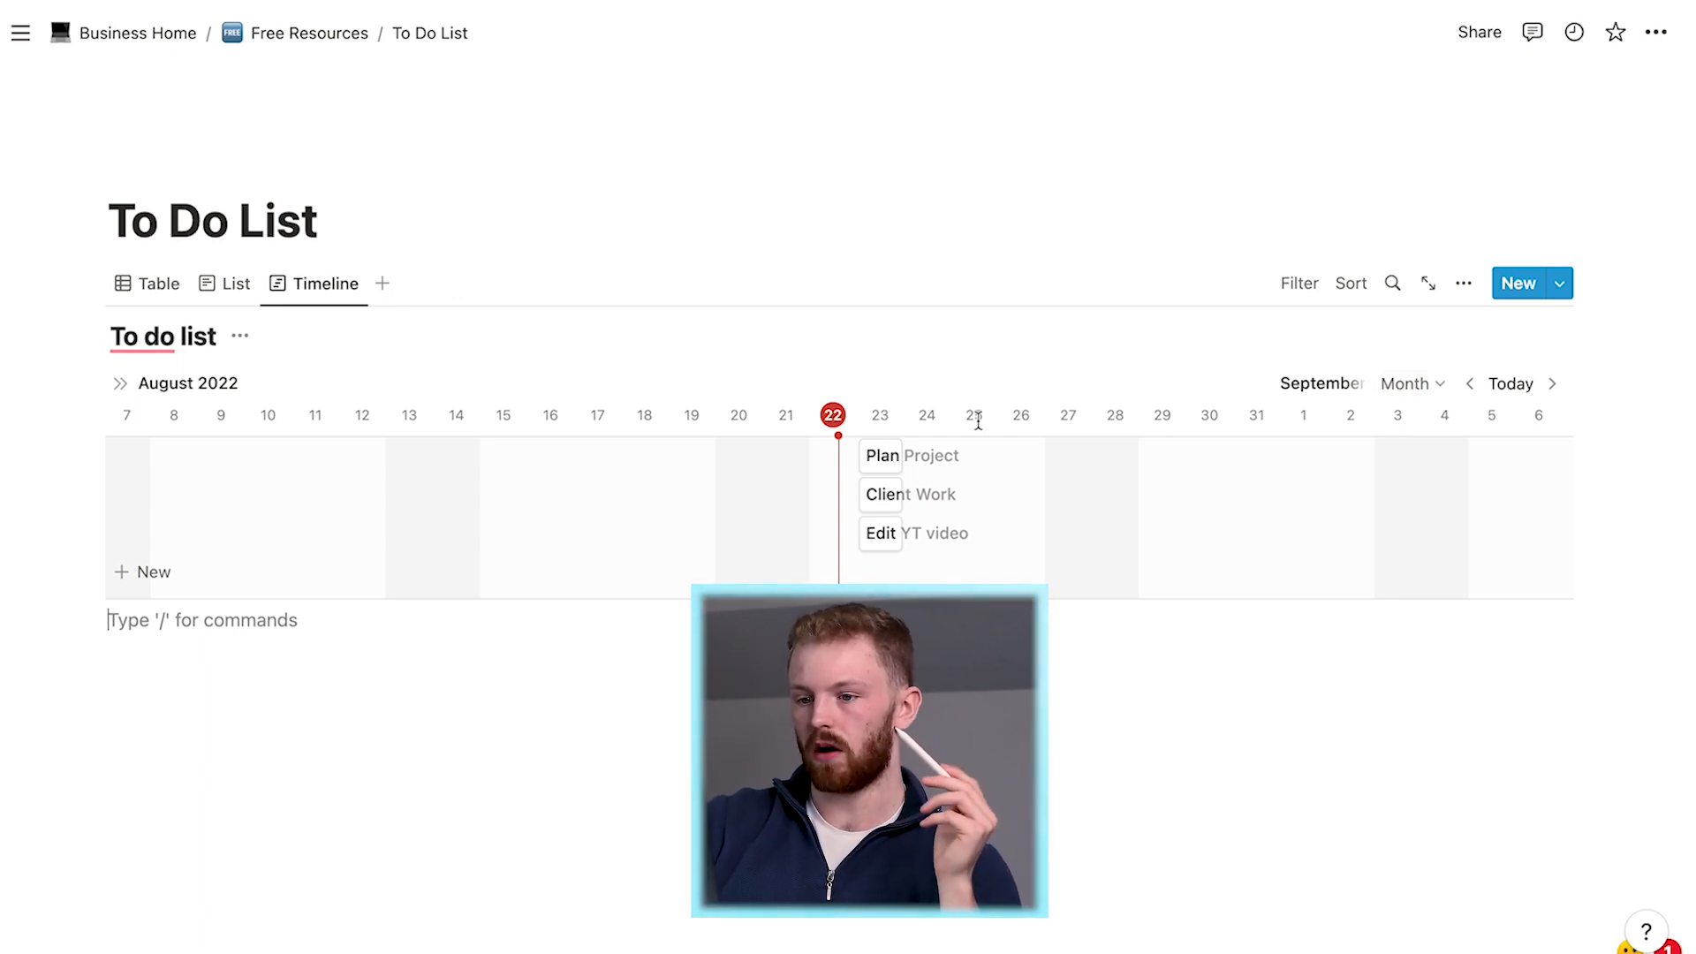
# Step: Set the timeline scale to Week, change it to Day, and bring the tasks on August 23 into view
pyautogui.click(1406, 399)
pyautogui.click(1346, 493)
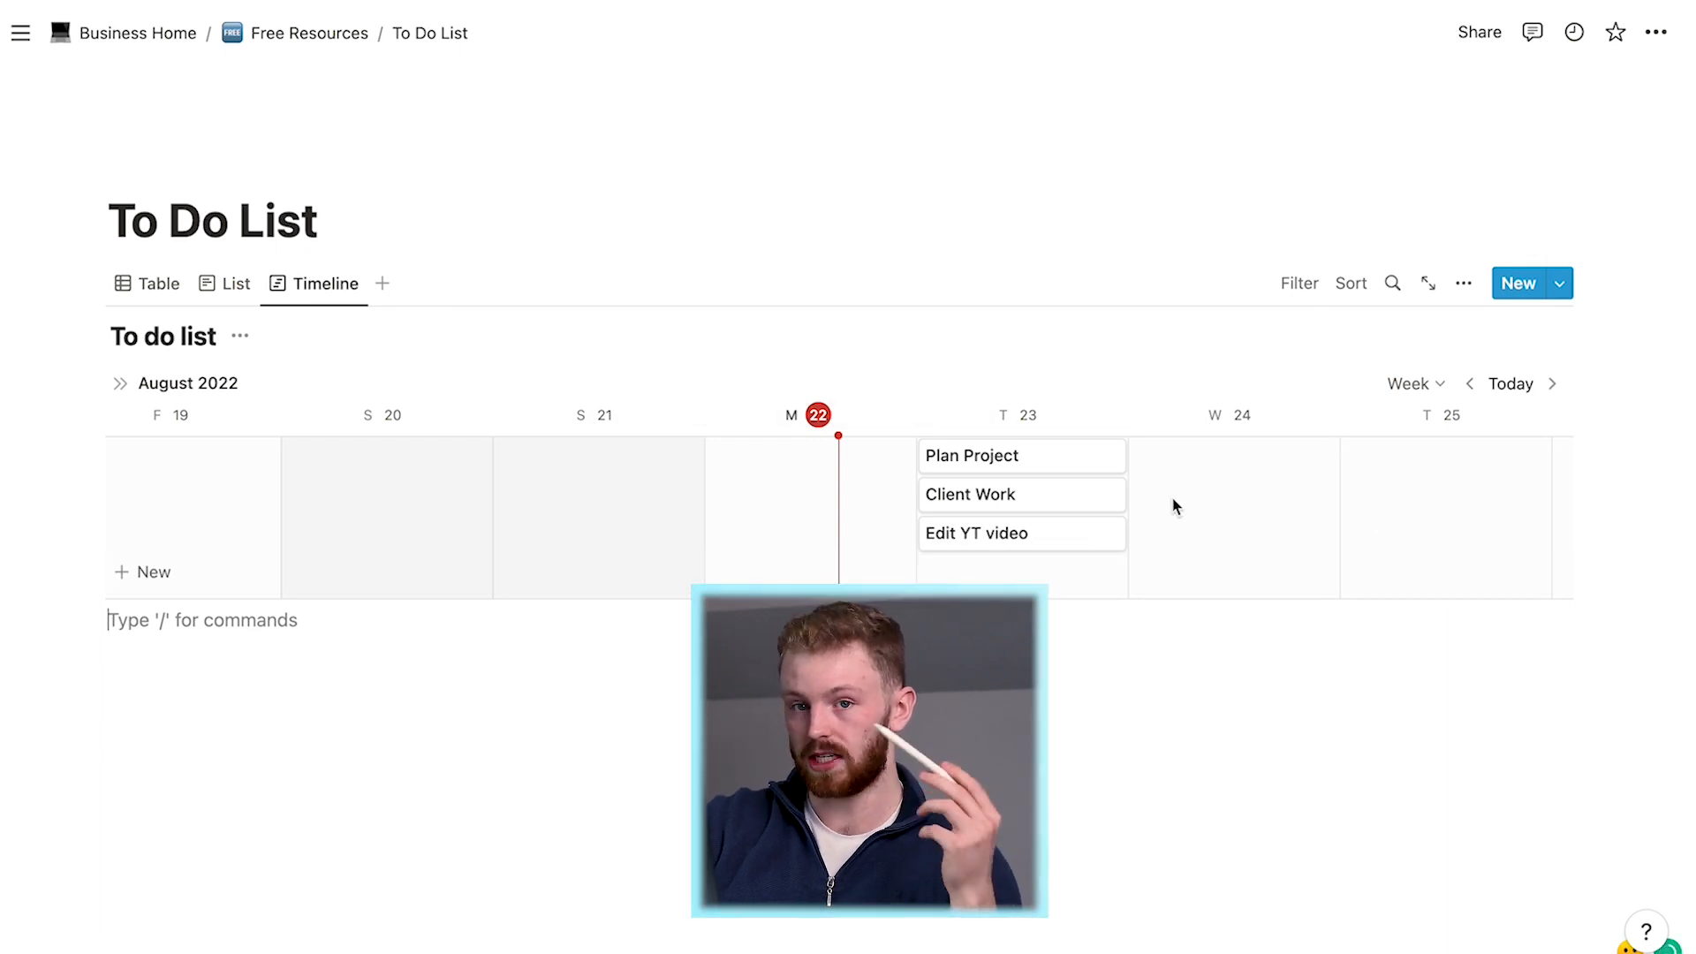
pyautogui.click(1415, 384)
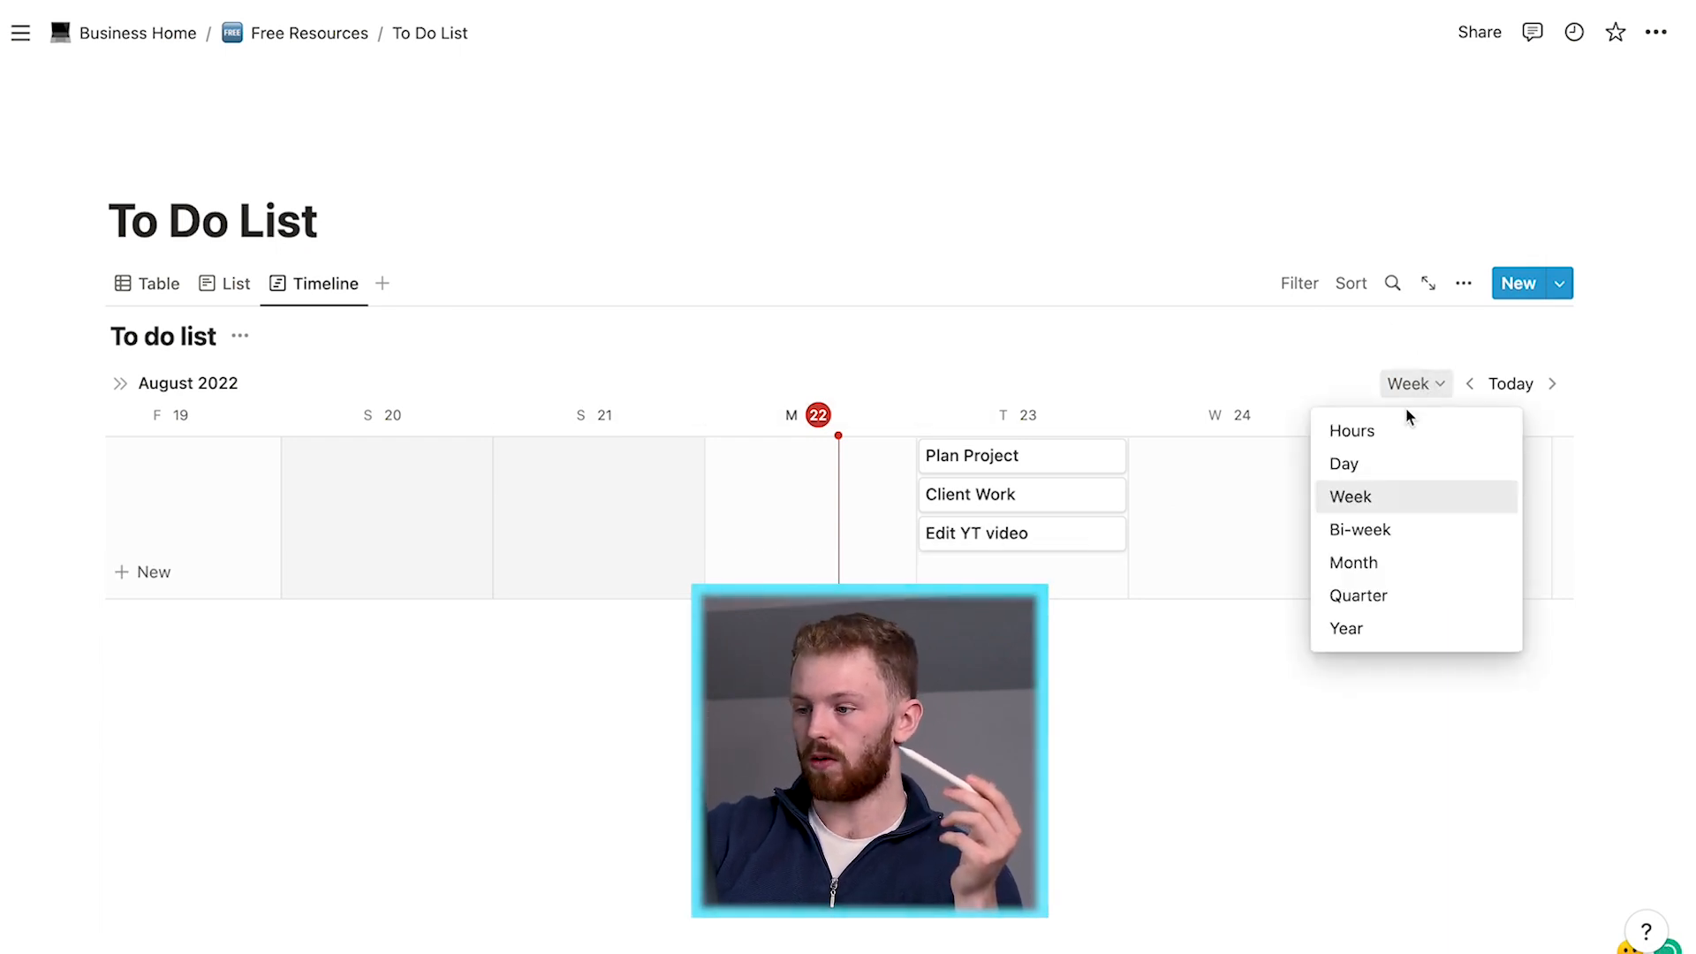
pyautogui.click(1368, 462)
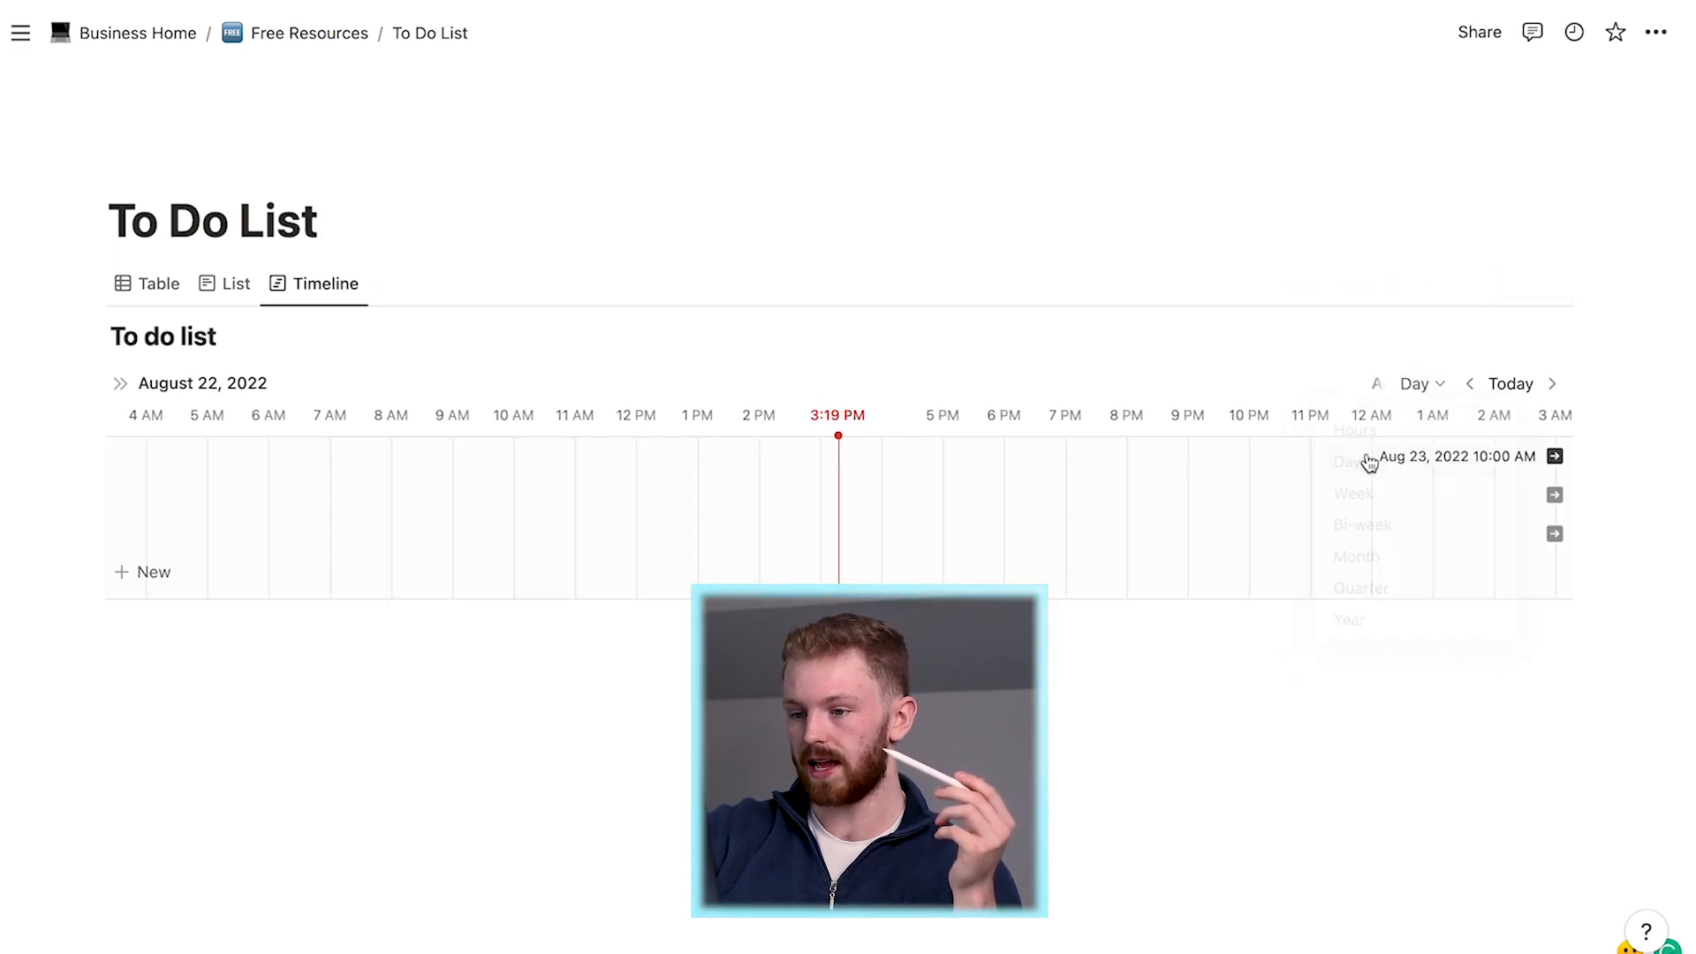
pyautogui.hscroll(1, 1379, 574)
pyautogui.hscroll(10, 1379, 575)
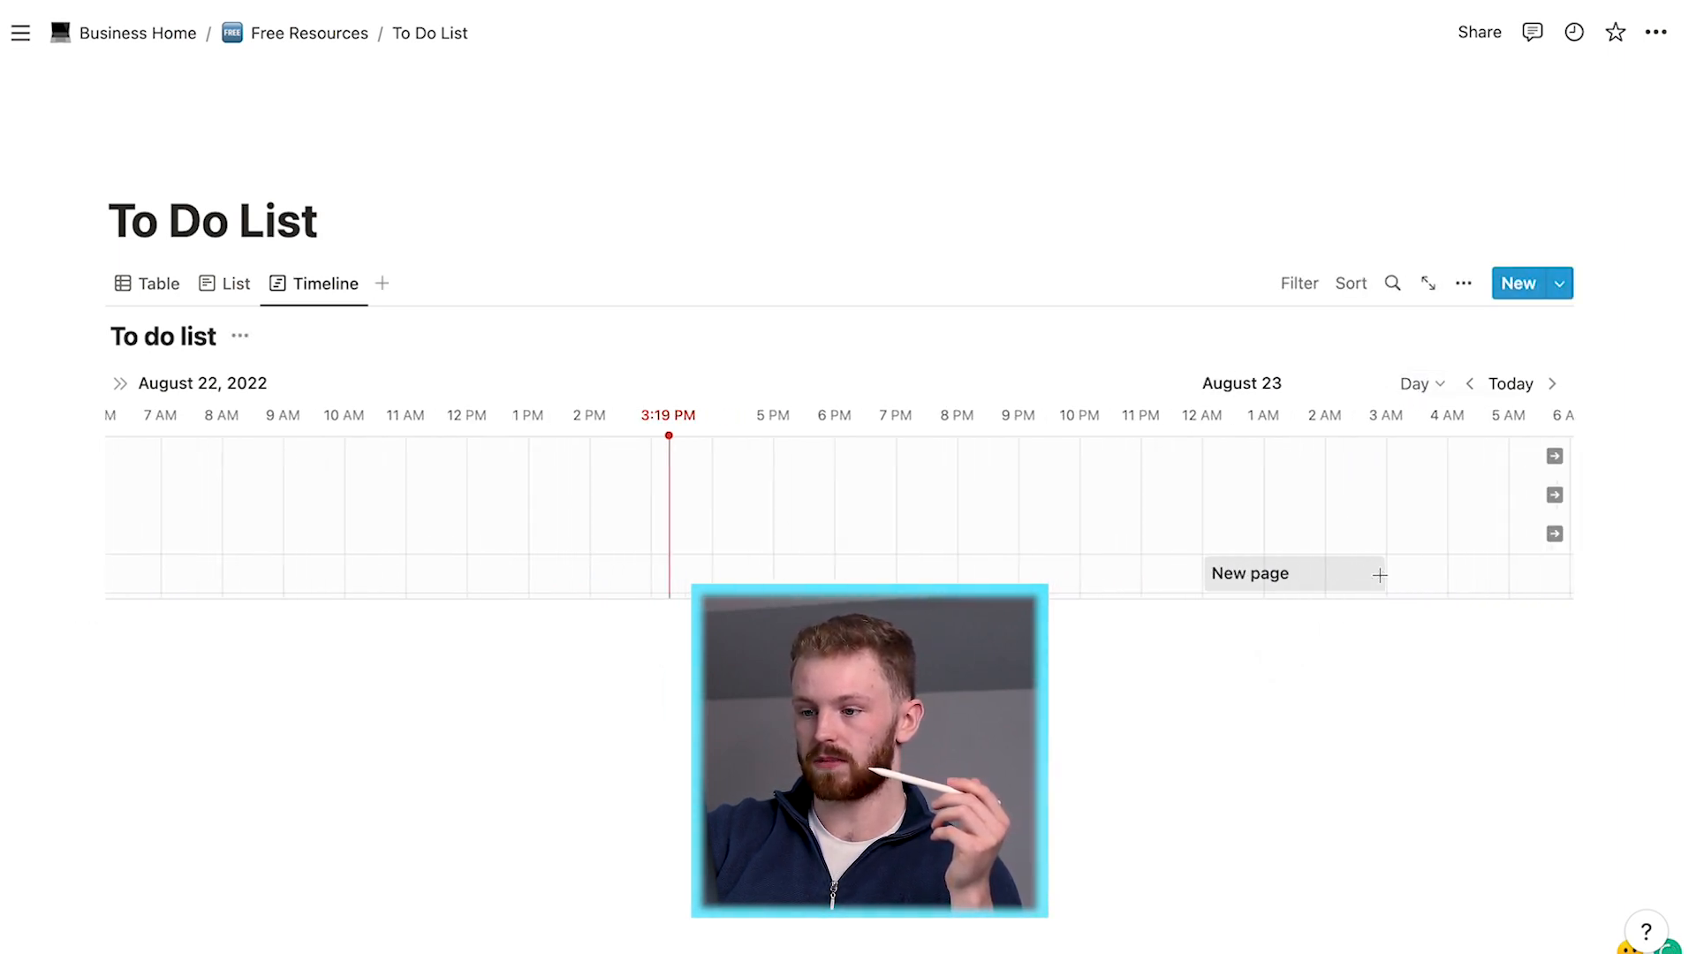
pyautogui.hscroll(2, 1380, 574)
pyautogui.hscroll(-1, 1380, 574)
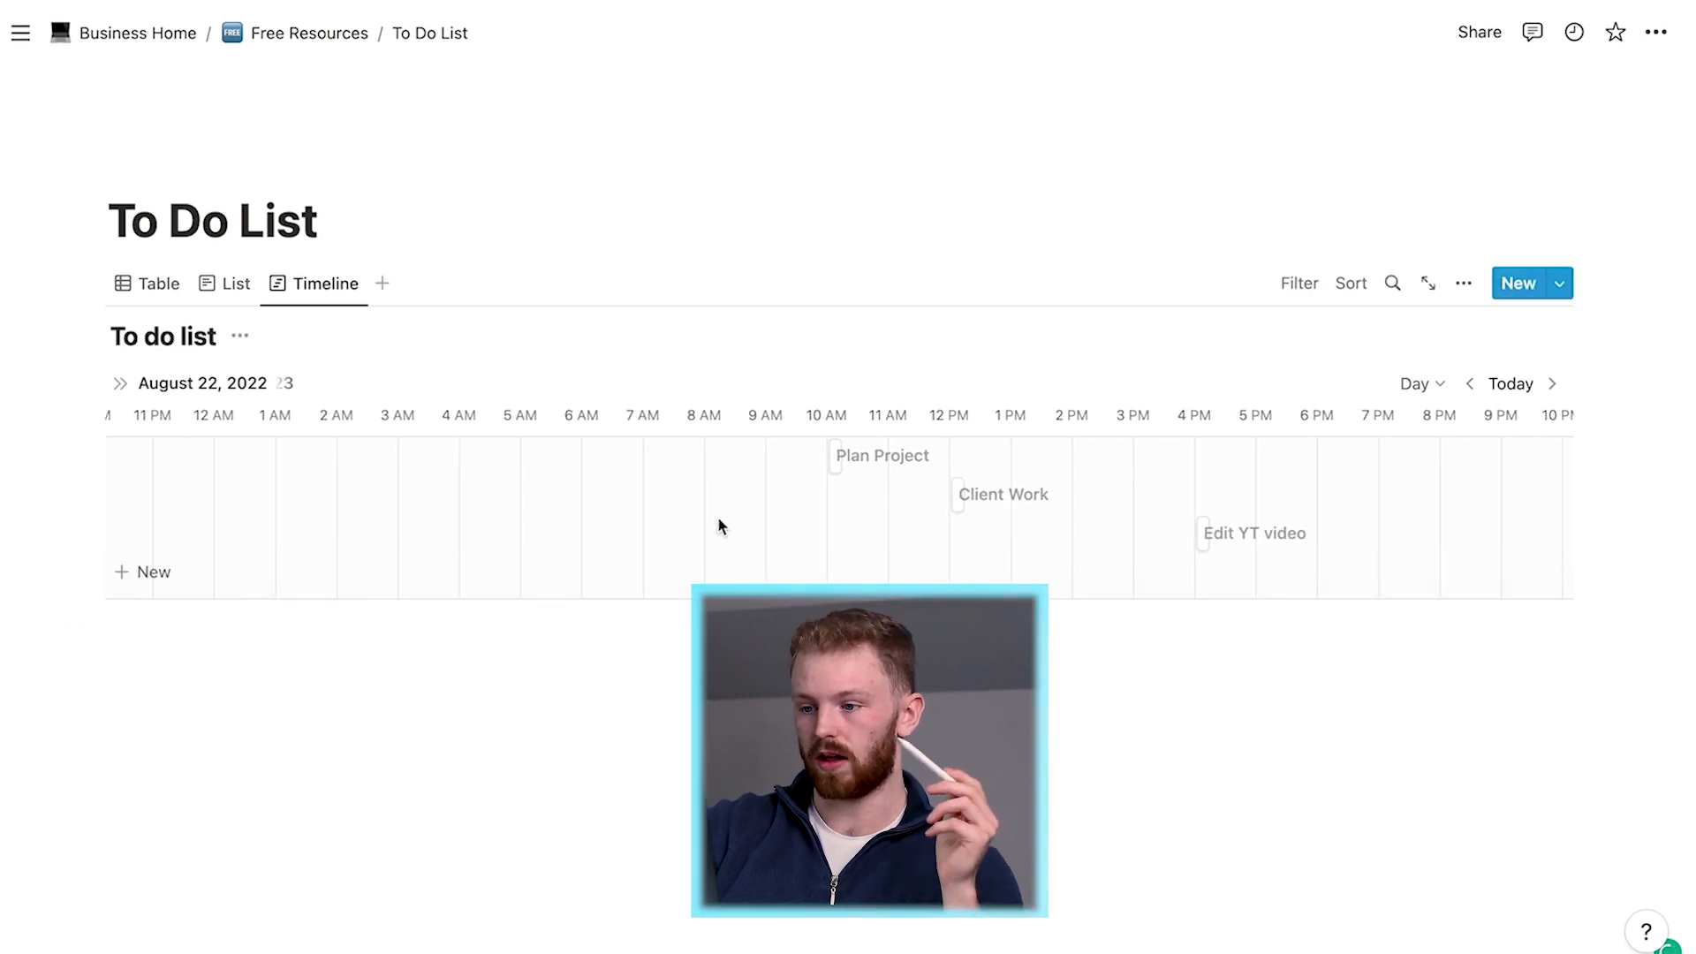
pyautogui.hscroll(1, 740, 527)
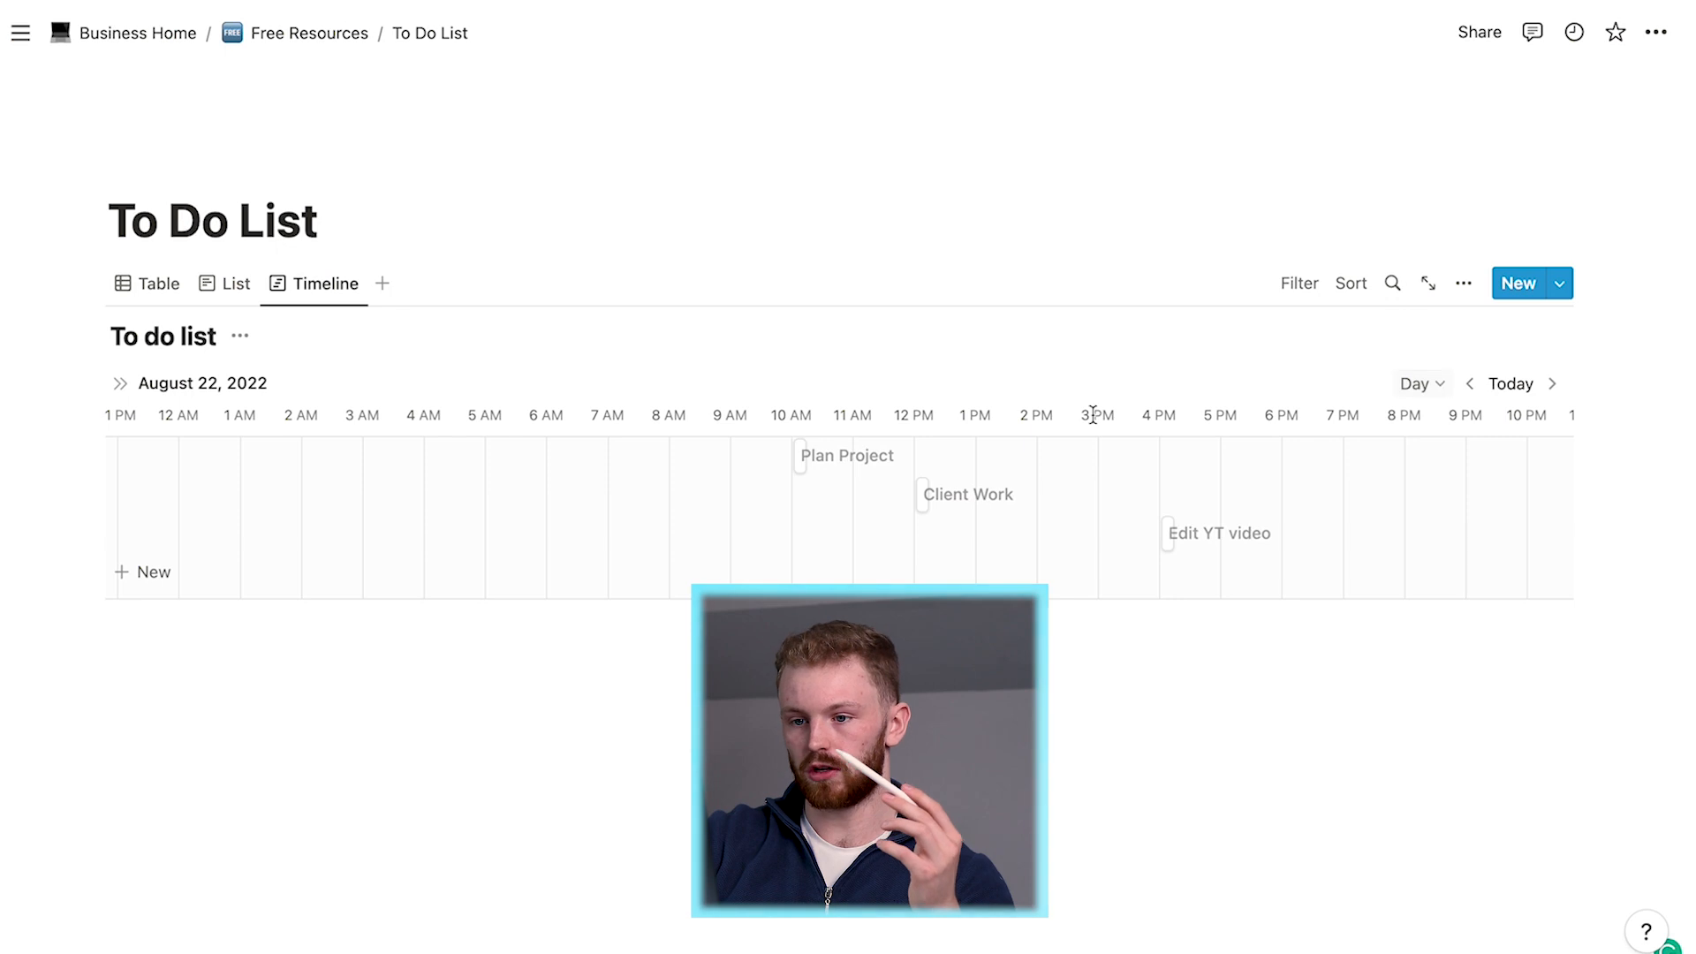
# Step: Delete the Timeline and List views from the to-do database, keeping only the Table view
pyautogui.moveTo(325, 283); pyautogui.dragTo(237, 294)
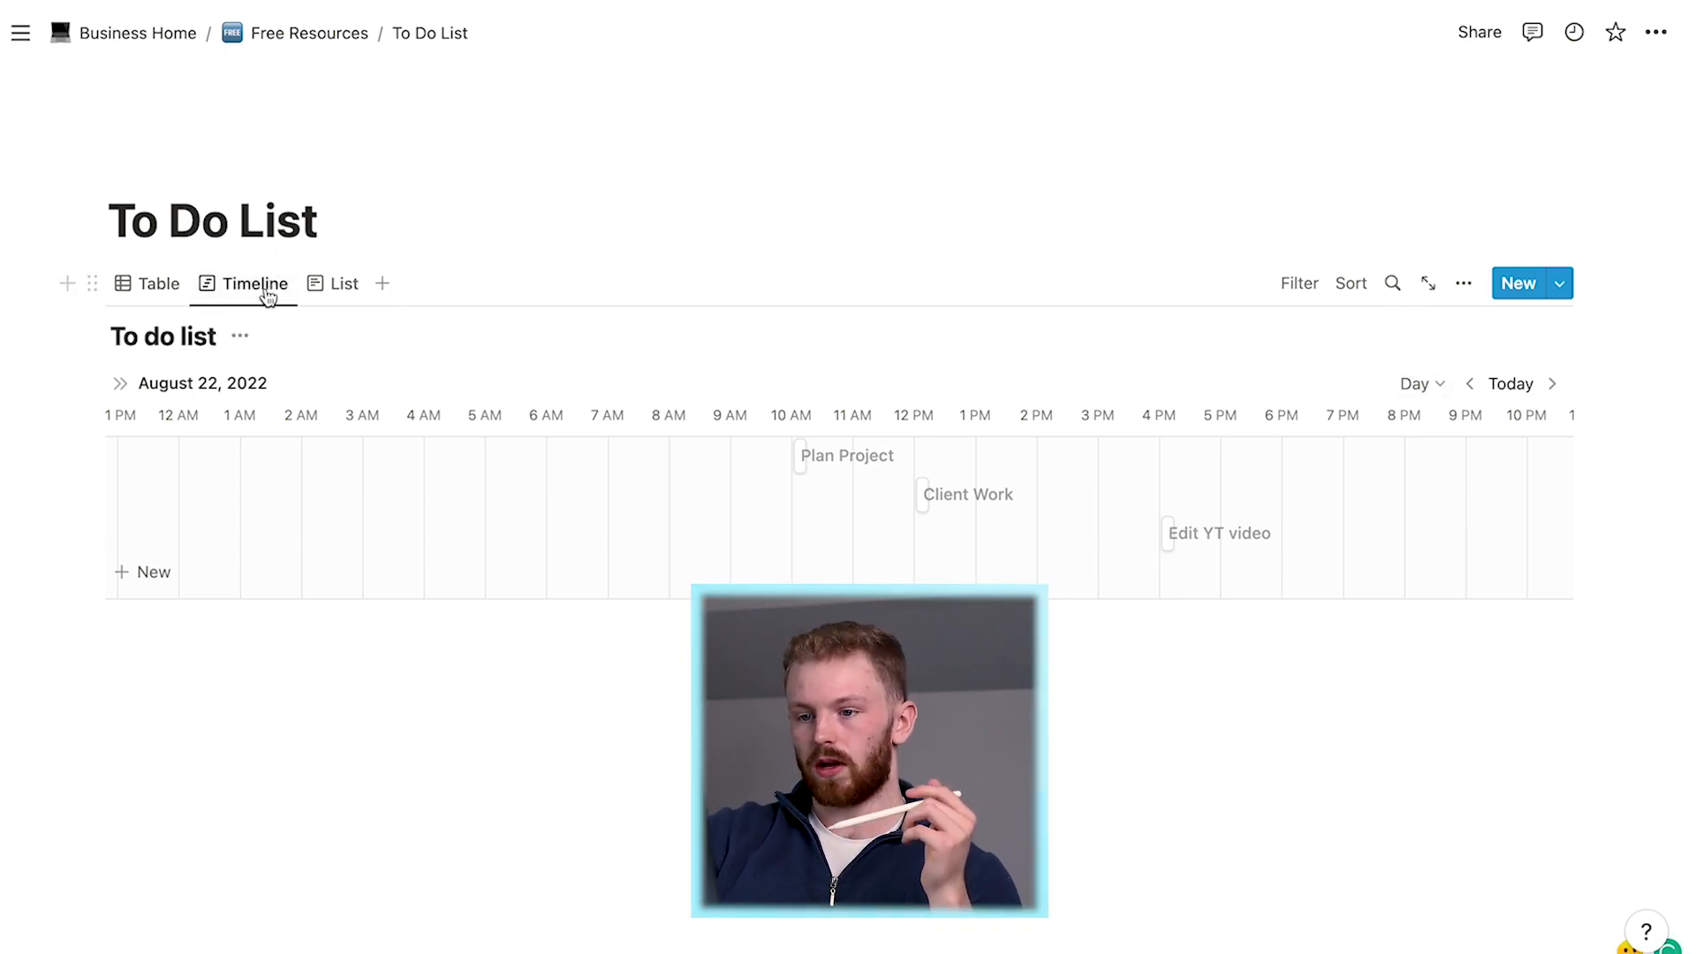
pyautogui.click(265, 287)
pyautogui.click(272, 491)
pyautogui.press('Return')
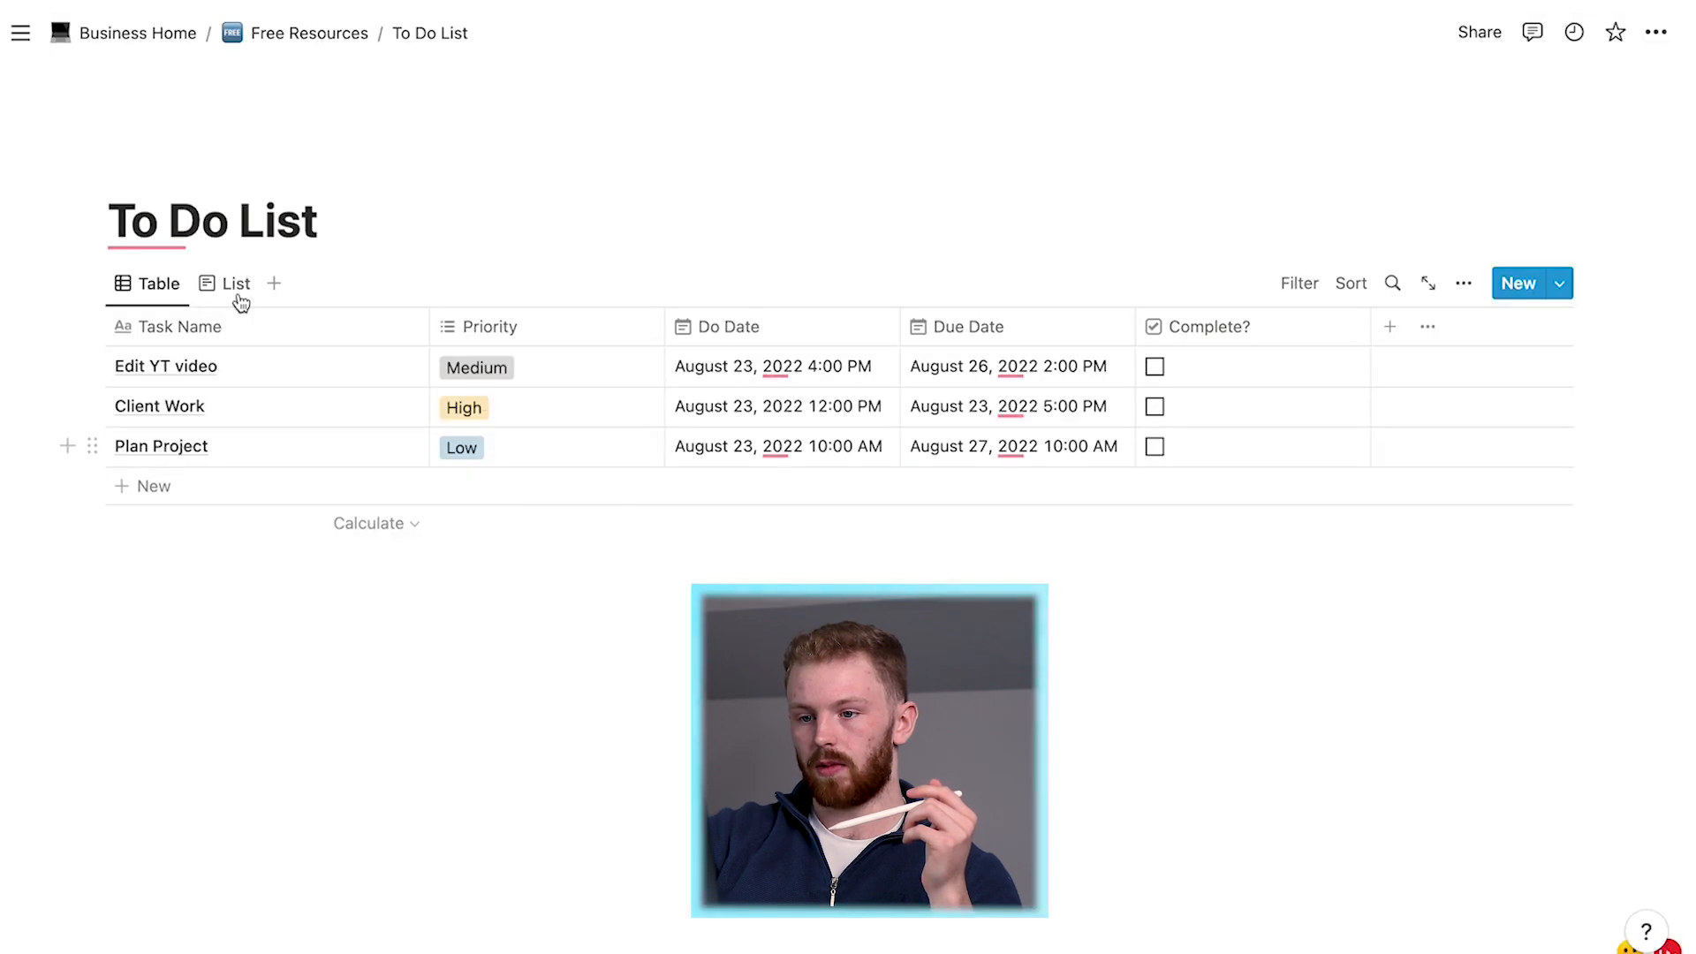
pyautogui.click(219, 287)
pyautogui.click(237, 289)
pyautogui.click(269, 492)
pyautogui.press('Return')
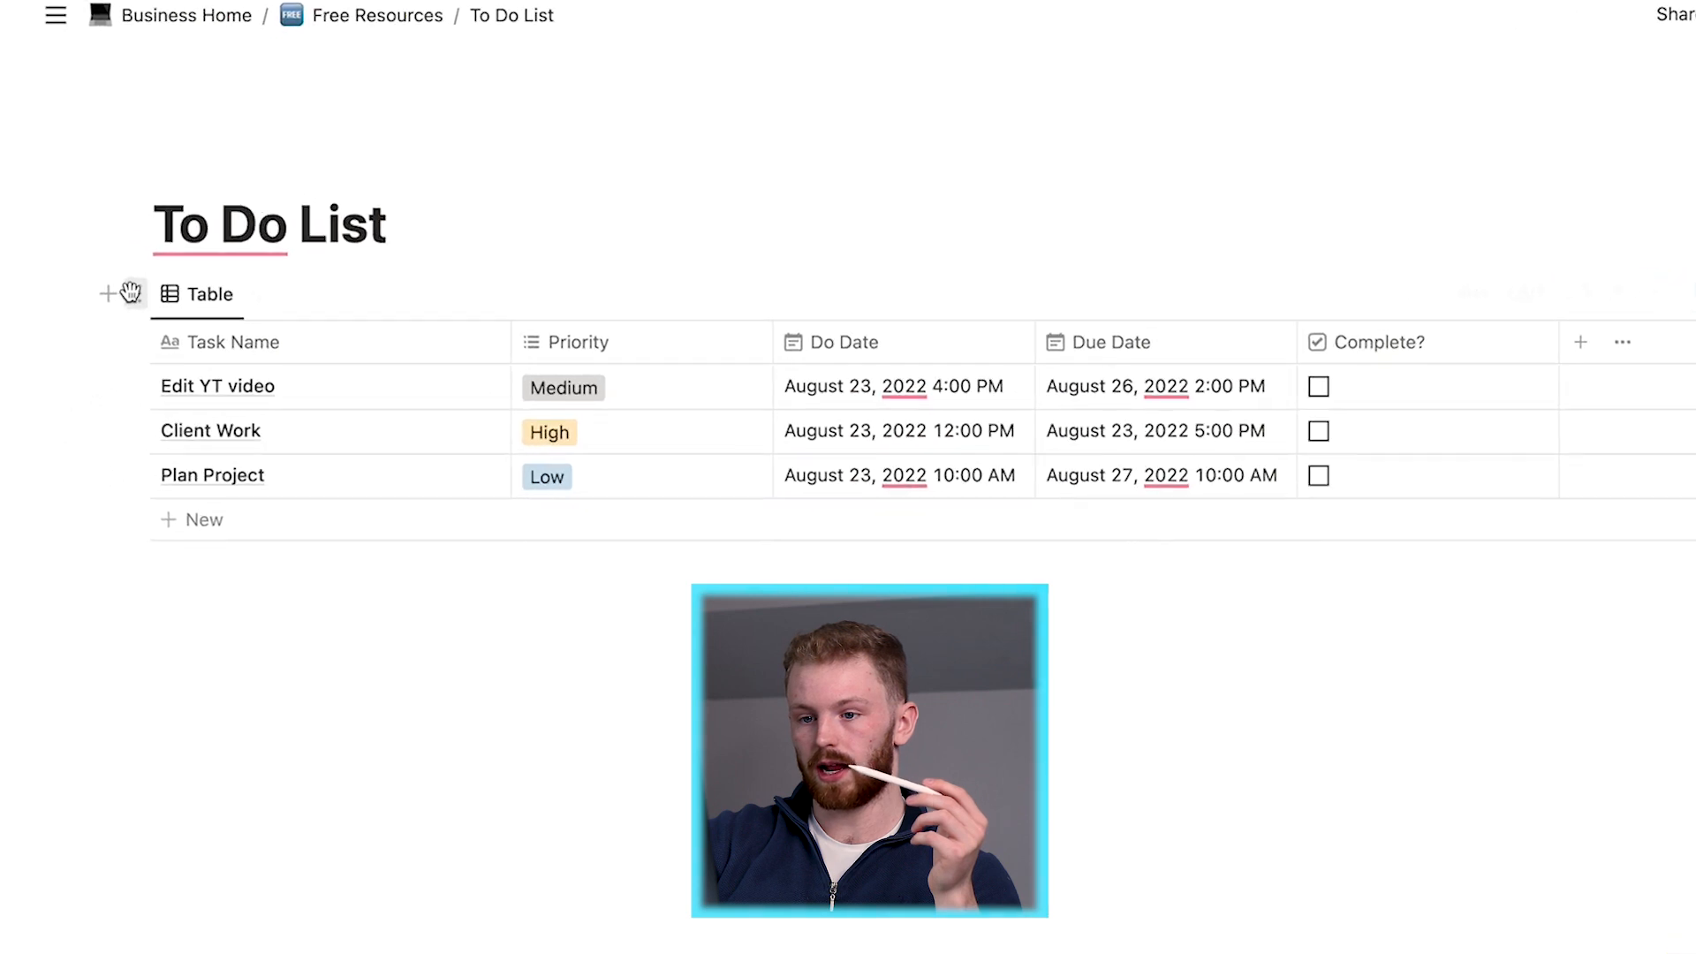
# Step: Duplicate the to-do database on the page and switch the copy's layout to Timeline
pyautogui.click(131, 292)
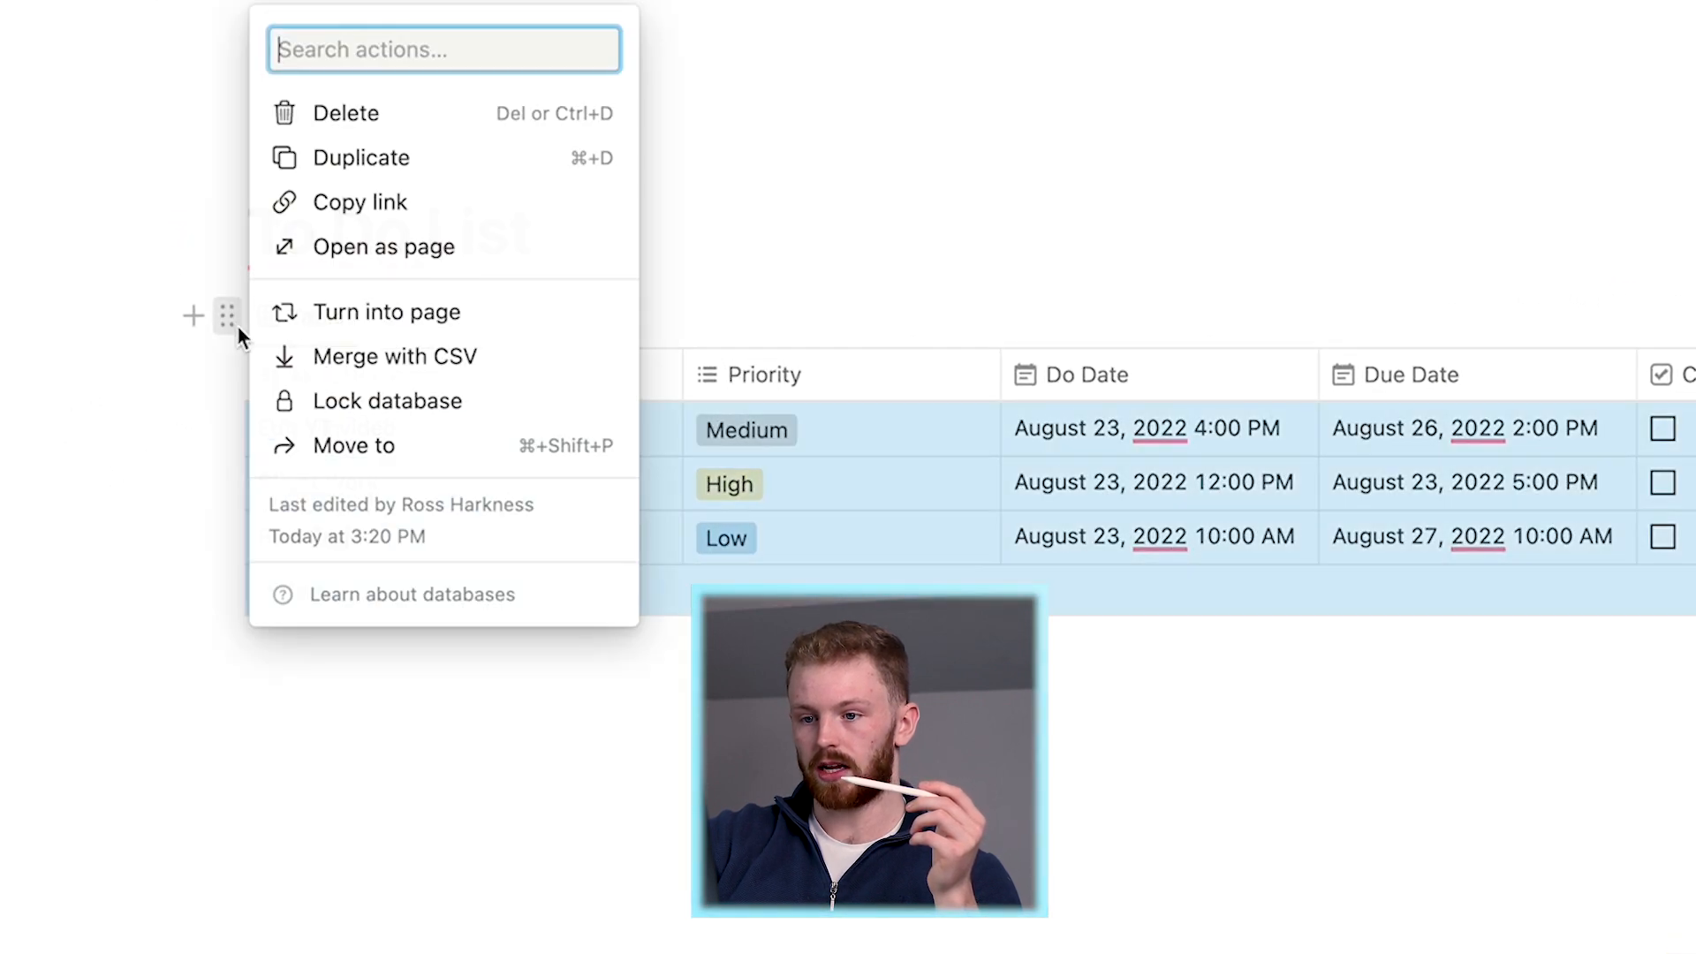
pyautogui.click(403, 168)
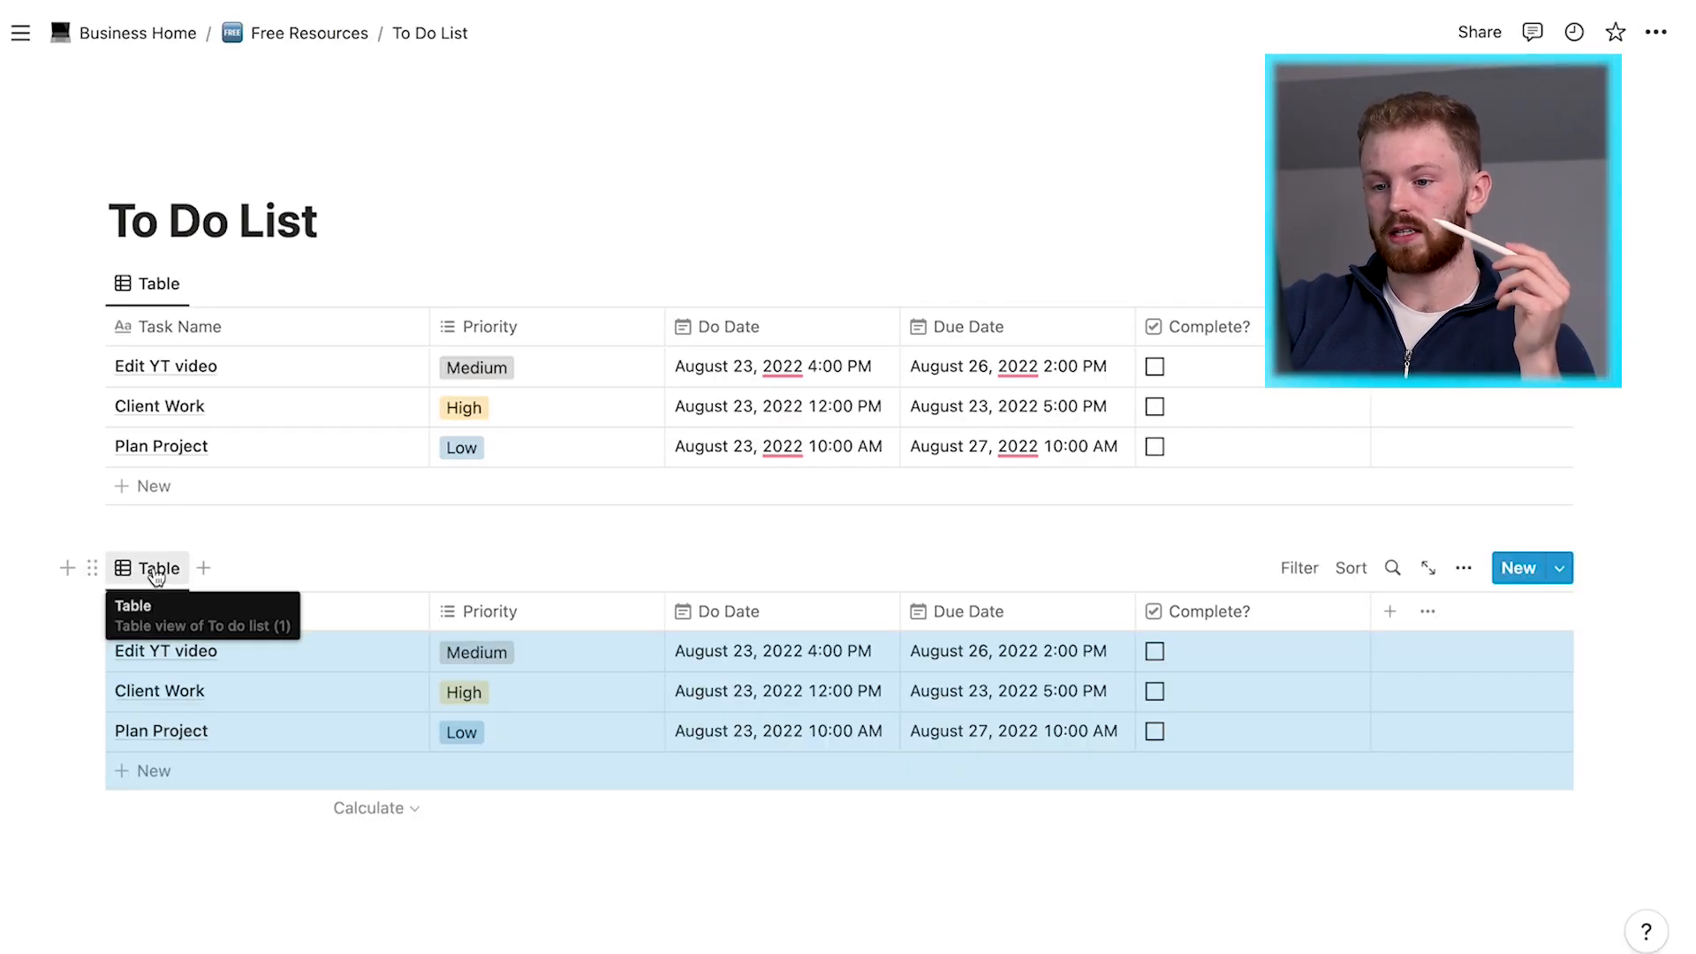
pyautogui.click(313, 704)
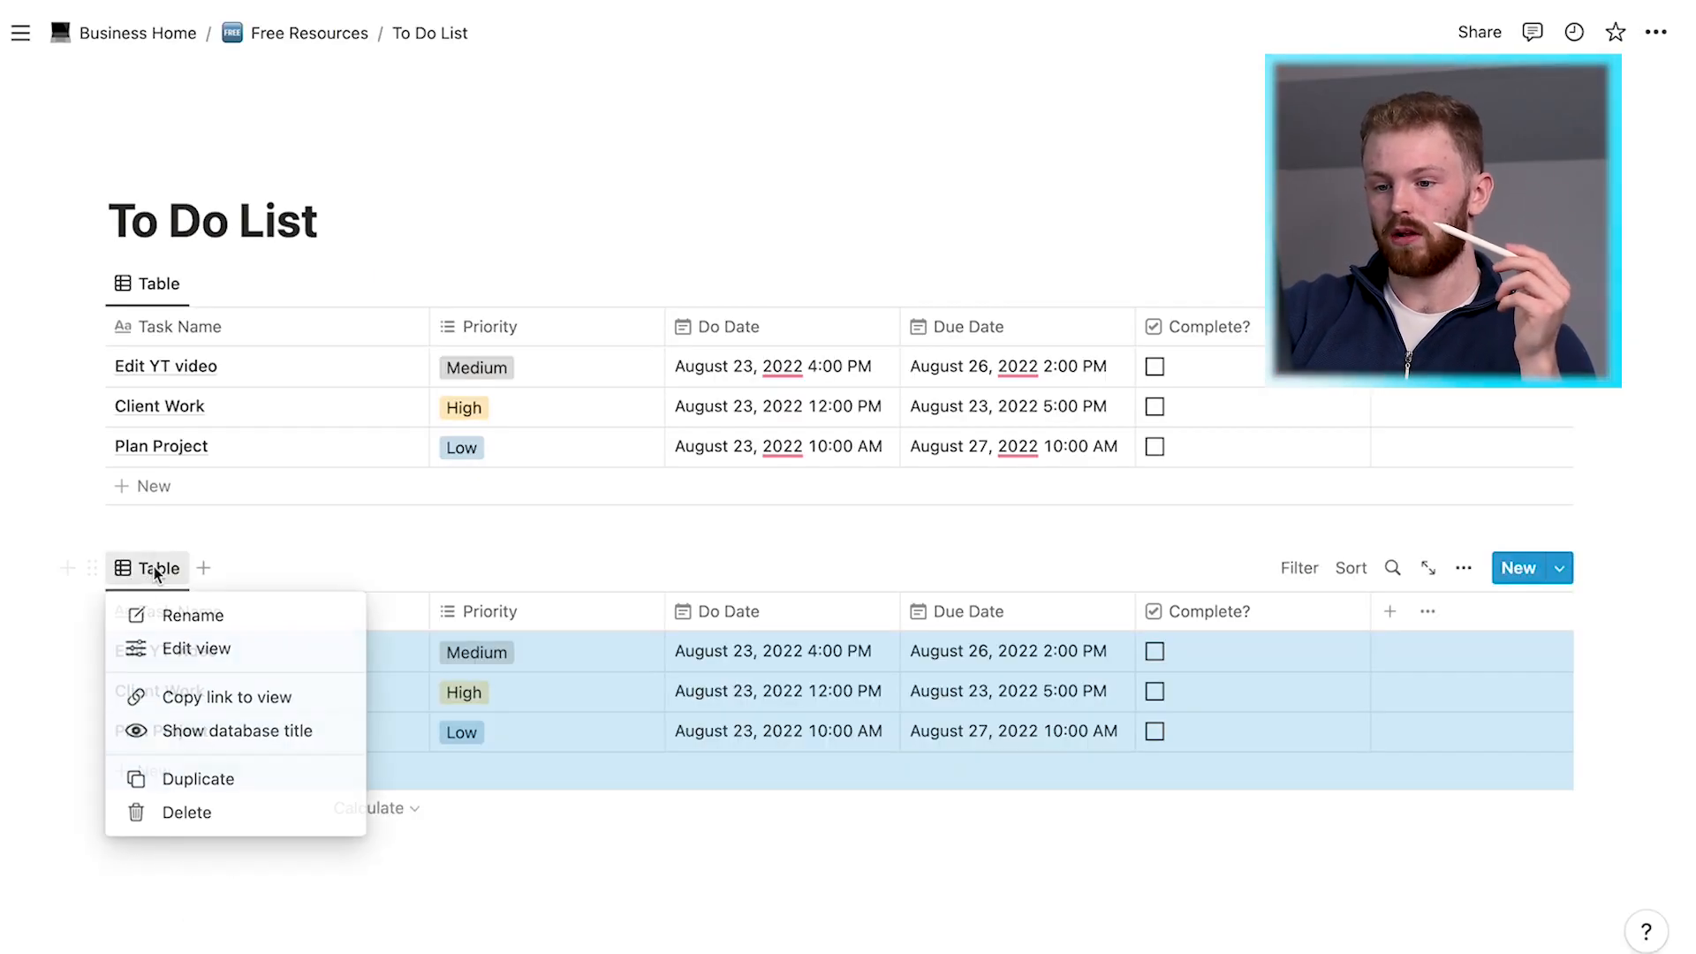
pyautogui.click(181, 648)
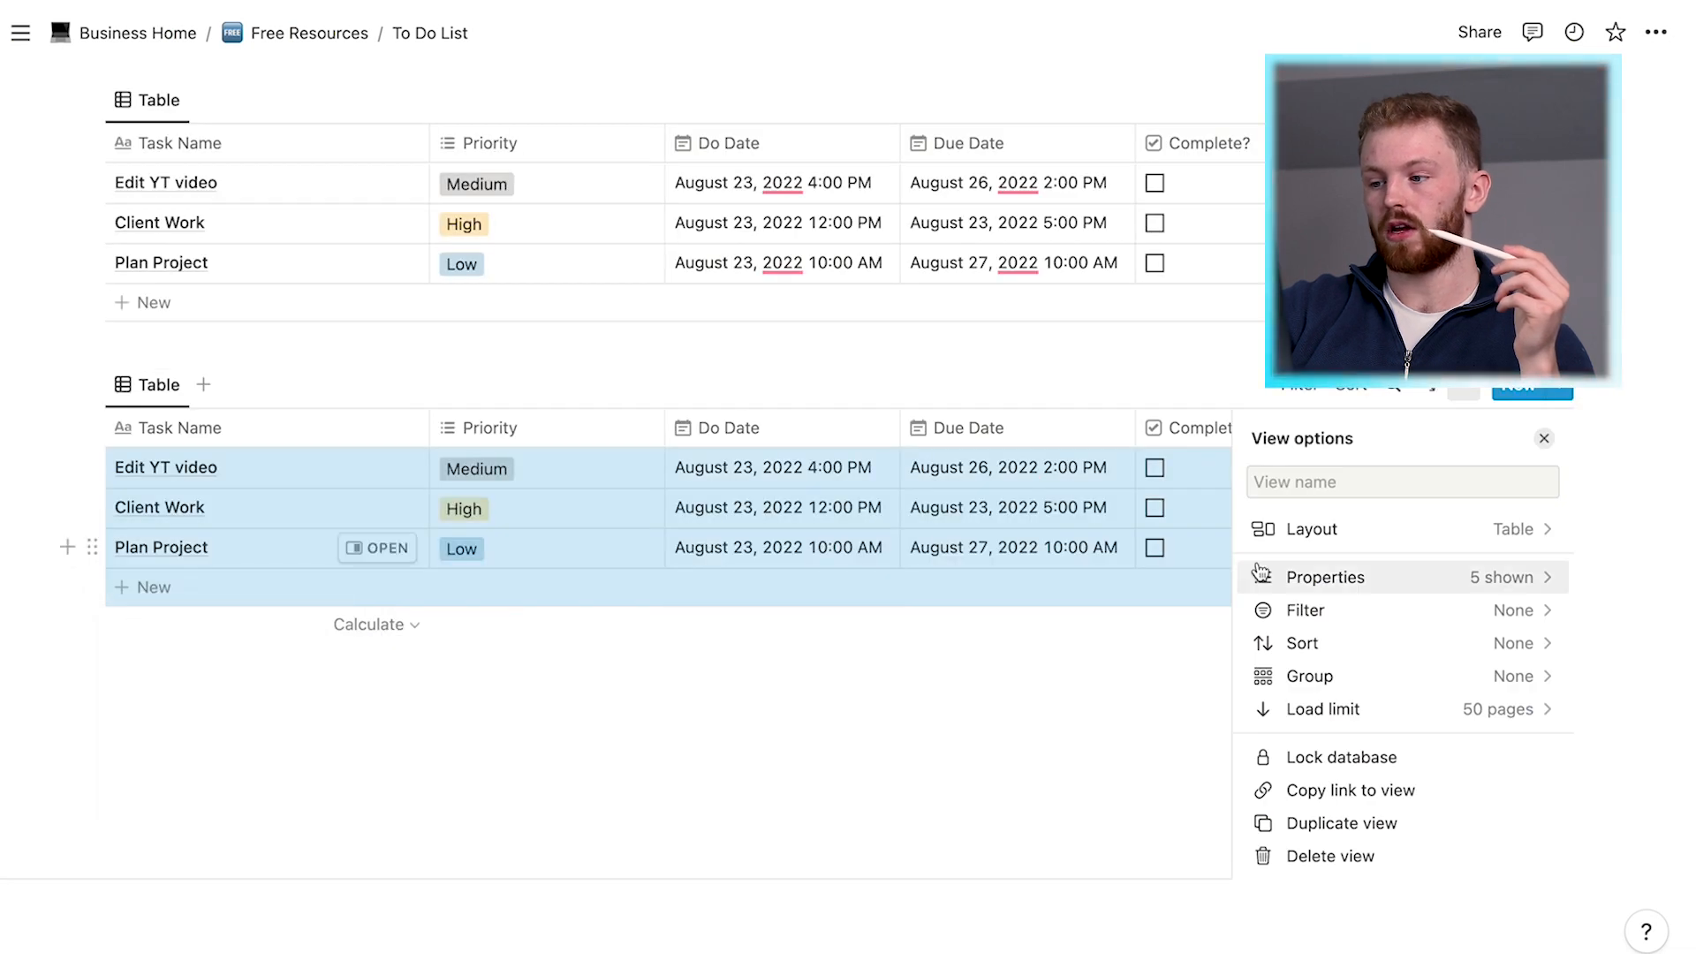
pyautogui.click(1351, 534)
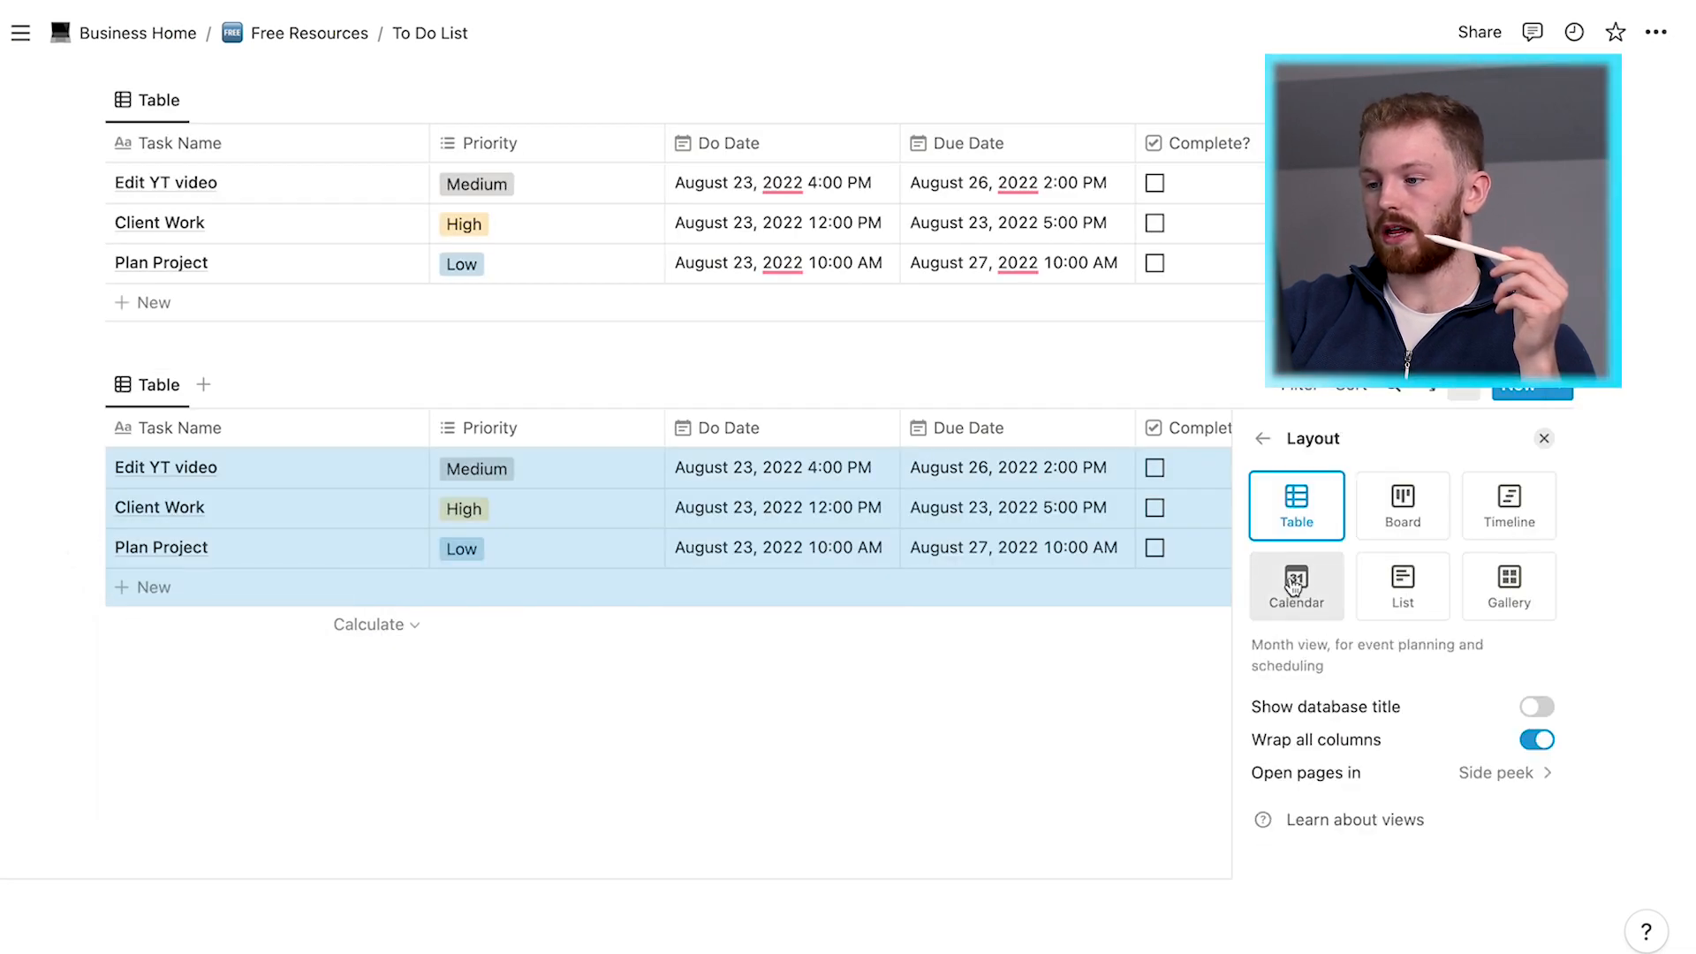
pyautogui.click(1509, 508)
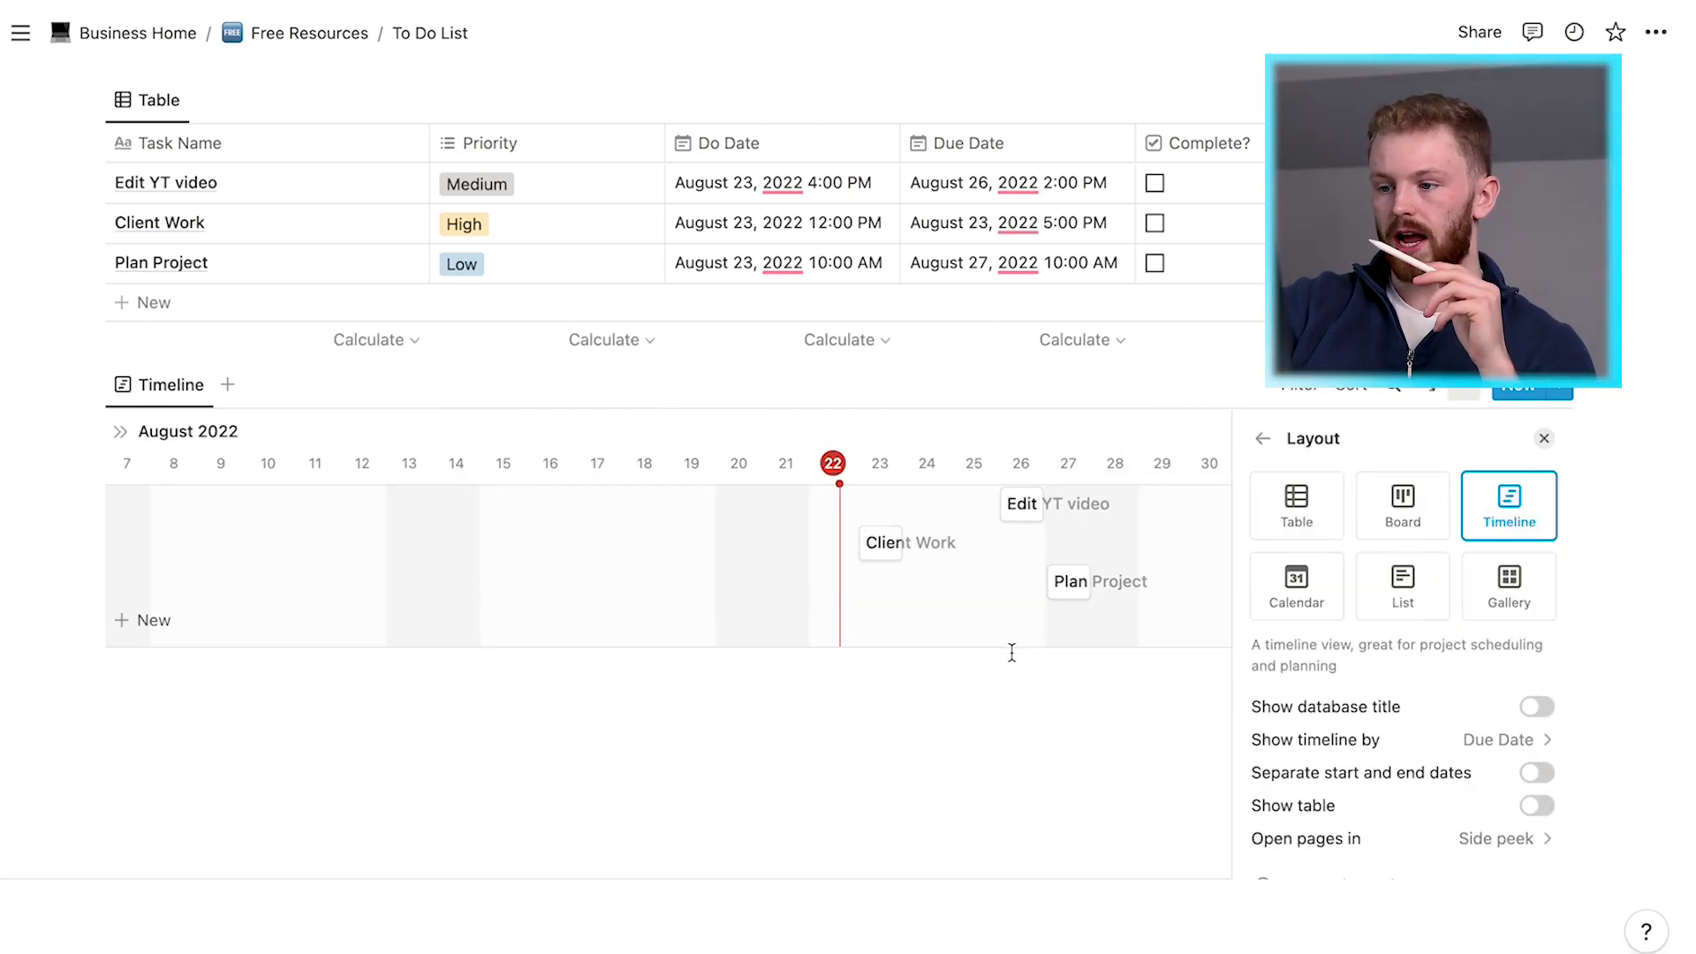
pyautogui.click(978, 703)
pyautogui.scroll(2, 898, 543)
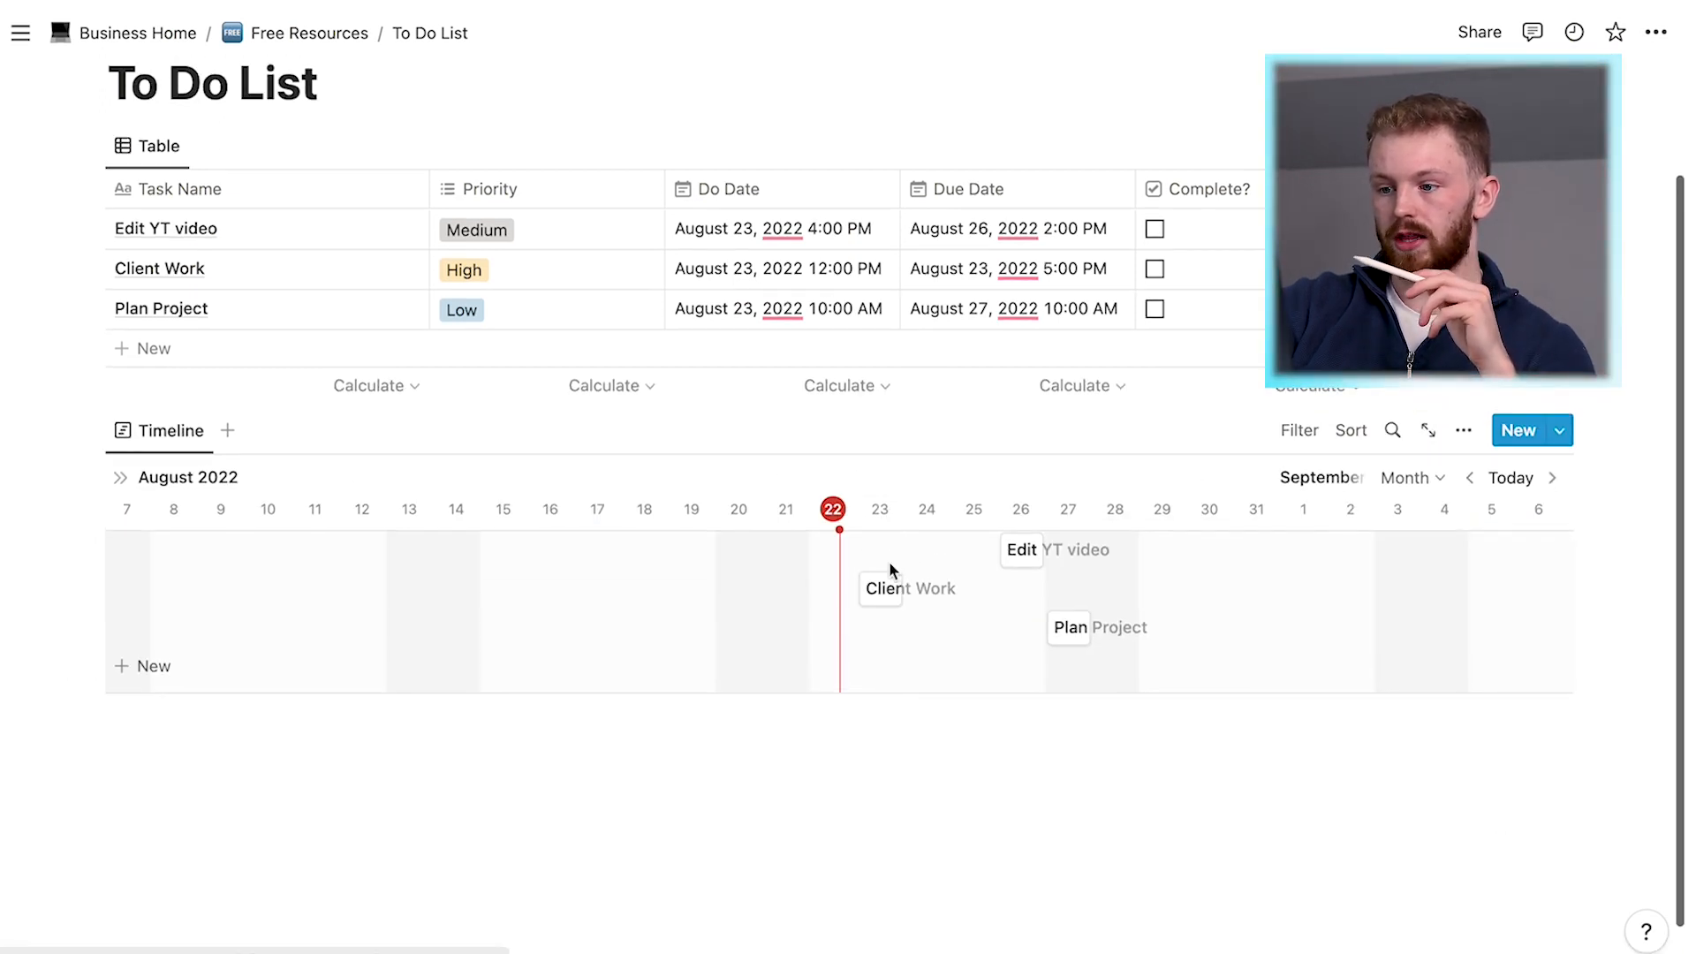
pyautogui.scroll(1, 945, 348)
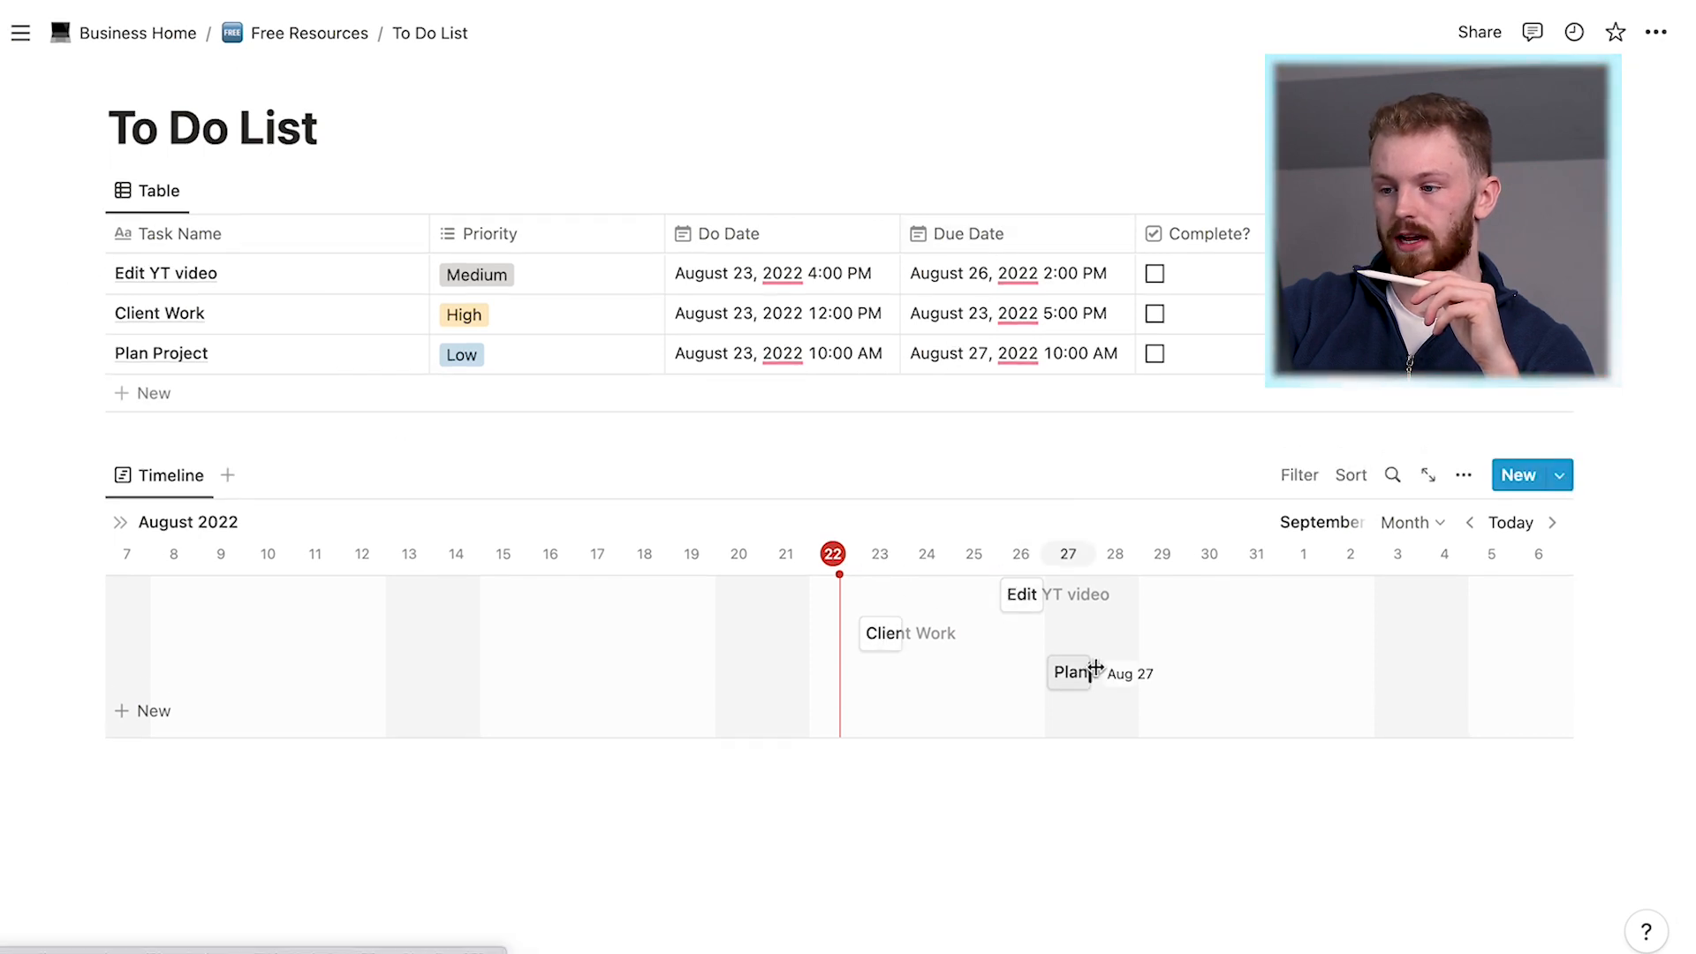
# Step: Set the timeline copy to show tasks by Do Date
pyautogui.click(1464, 474)
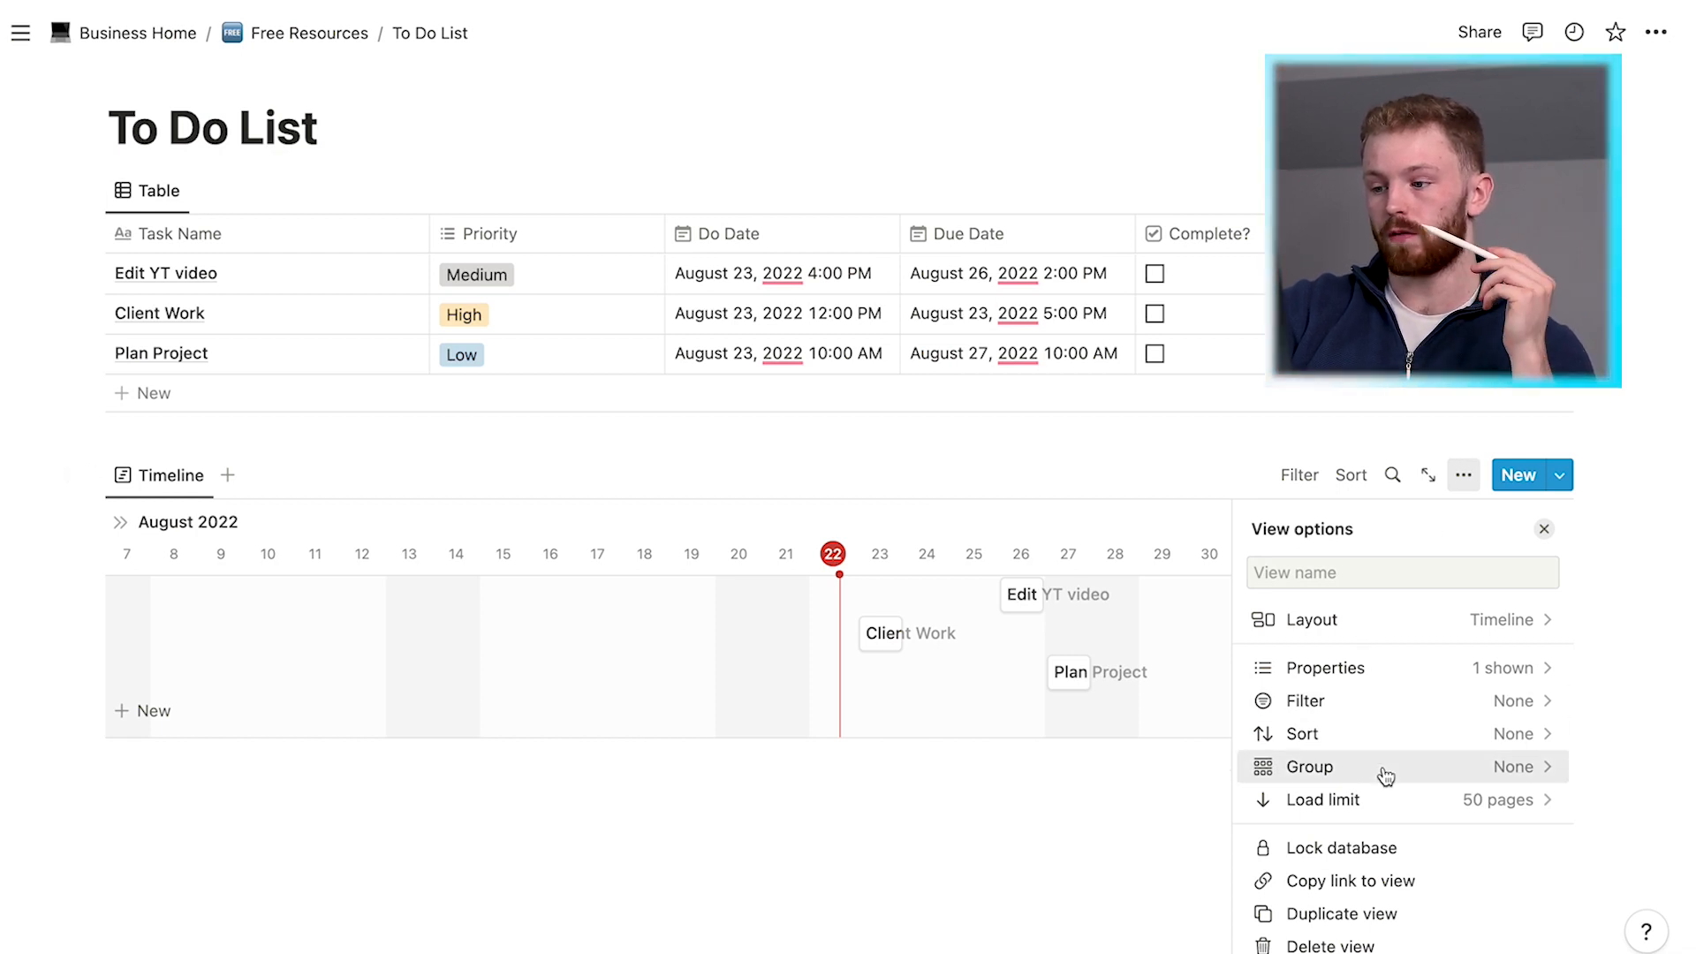
pyautogui.click(1289, 622)
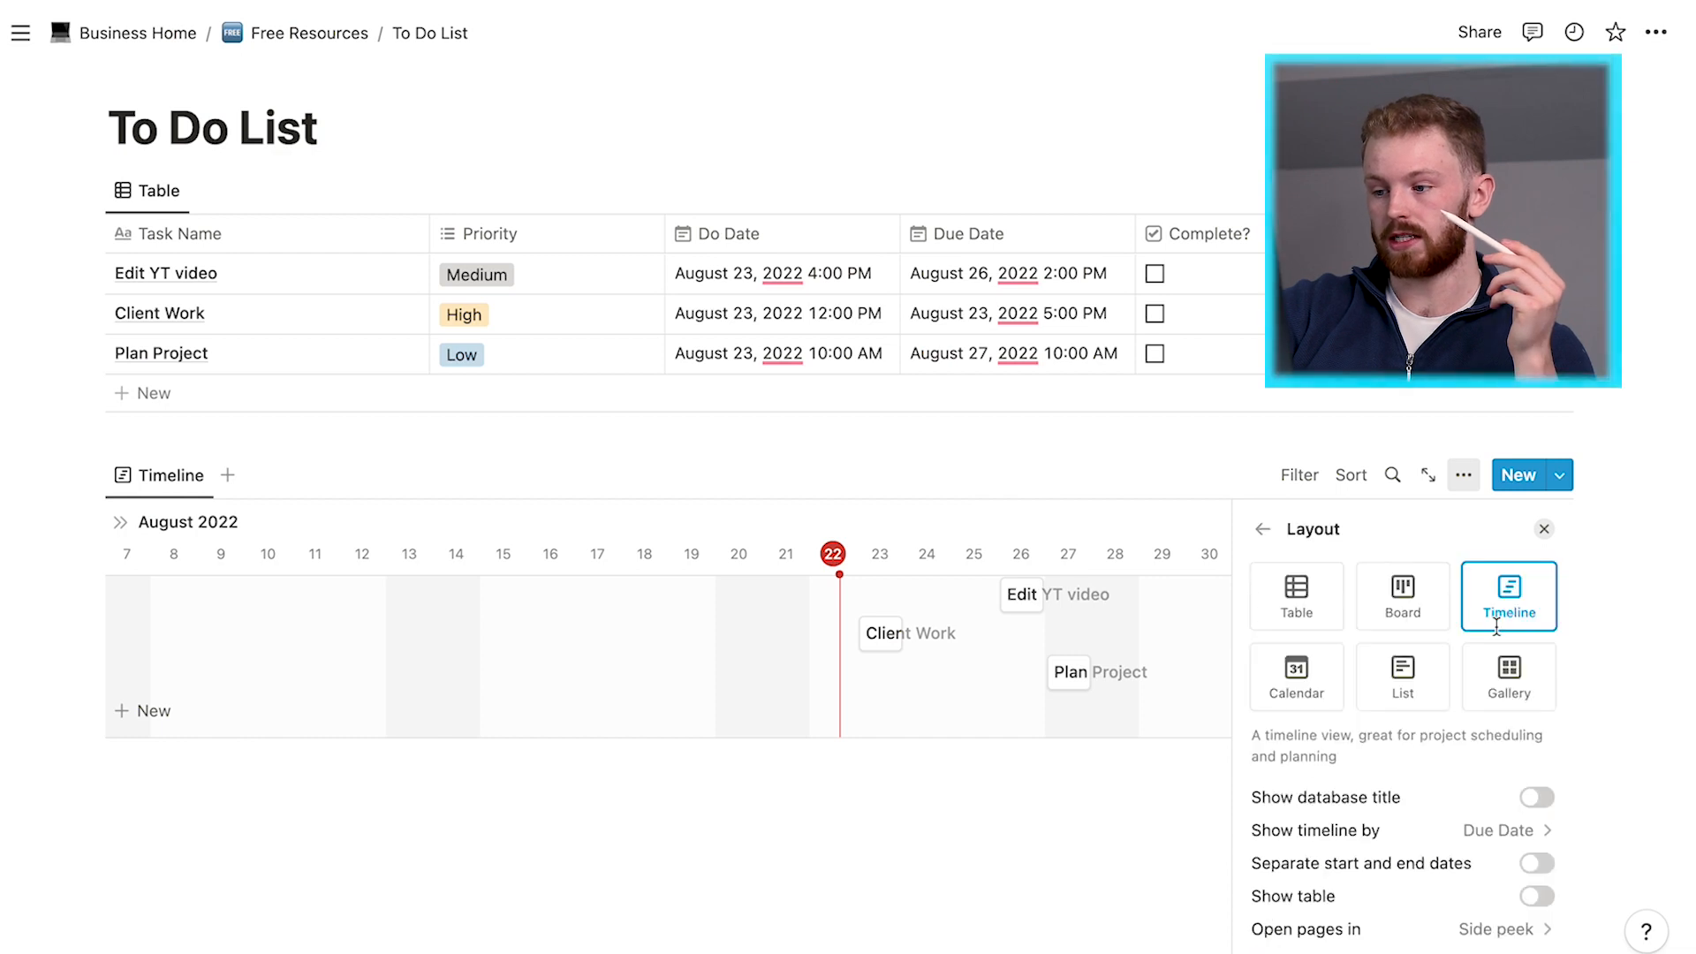
pyautogui.click(1392, 813)
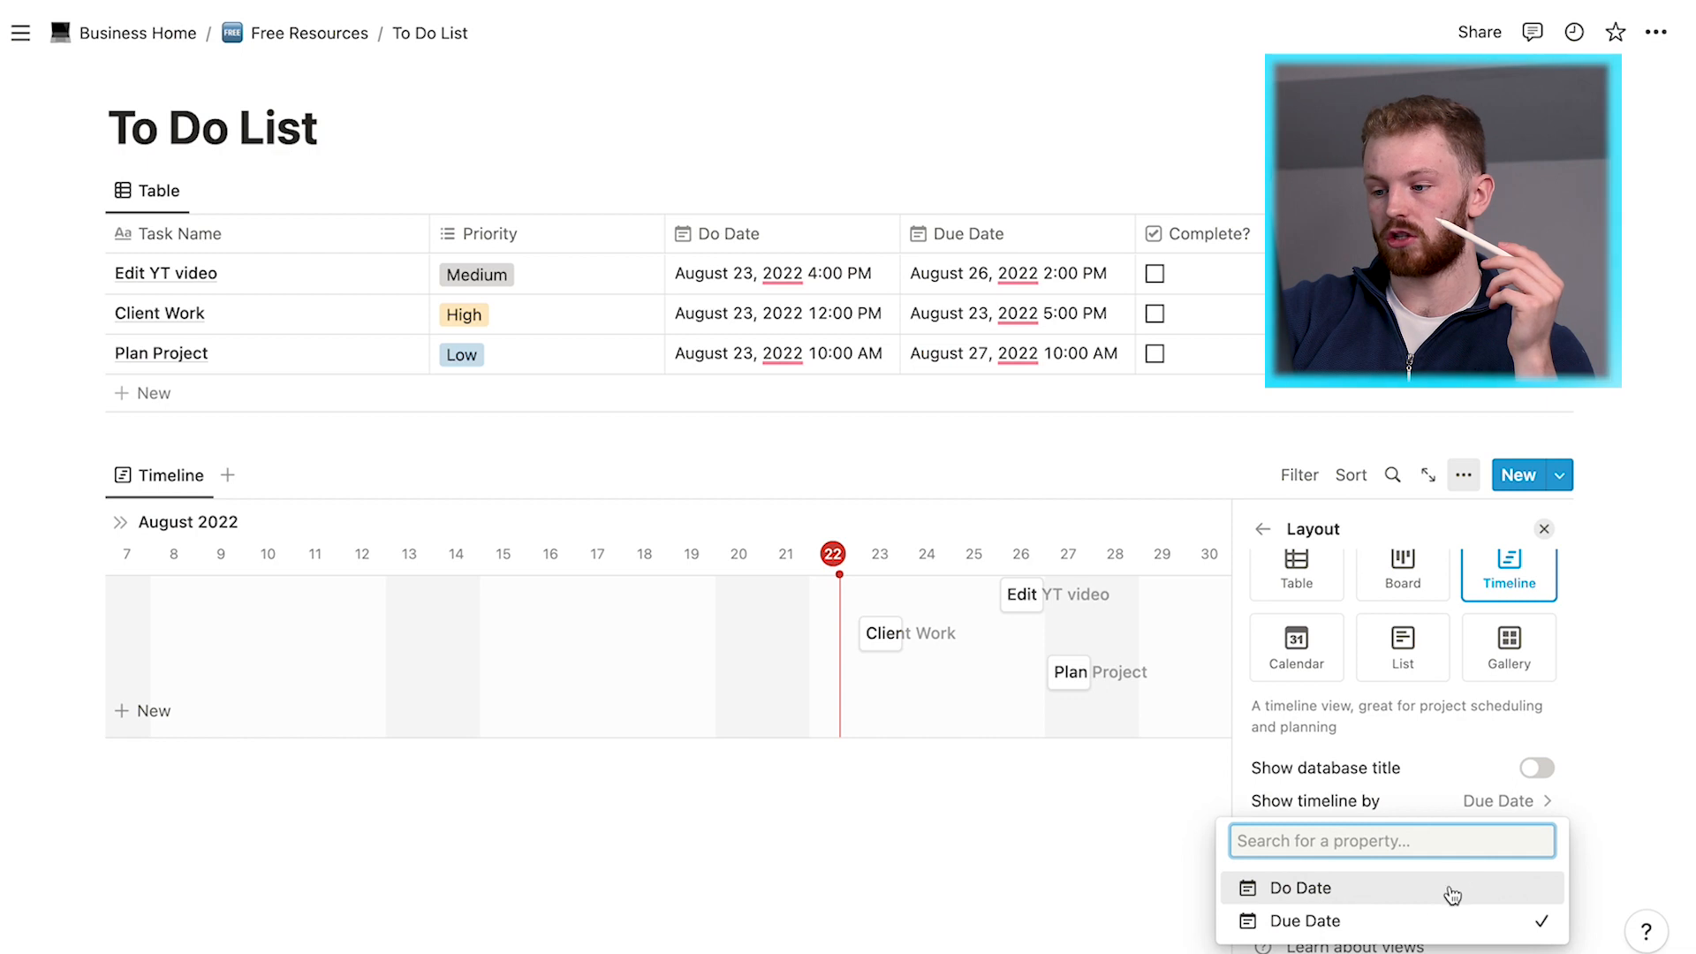
pyautogui.click(1417, 899)
pyautogui.click(1021, 825)
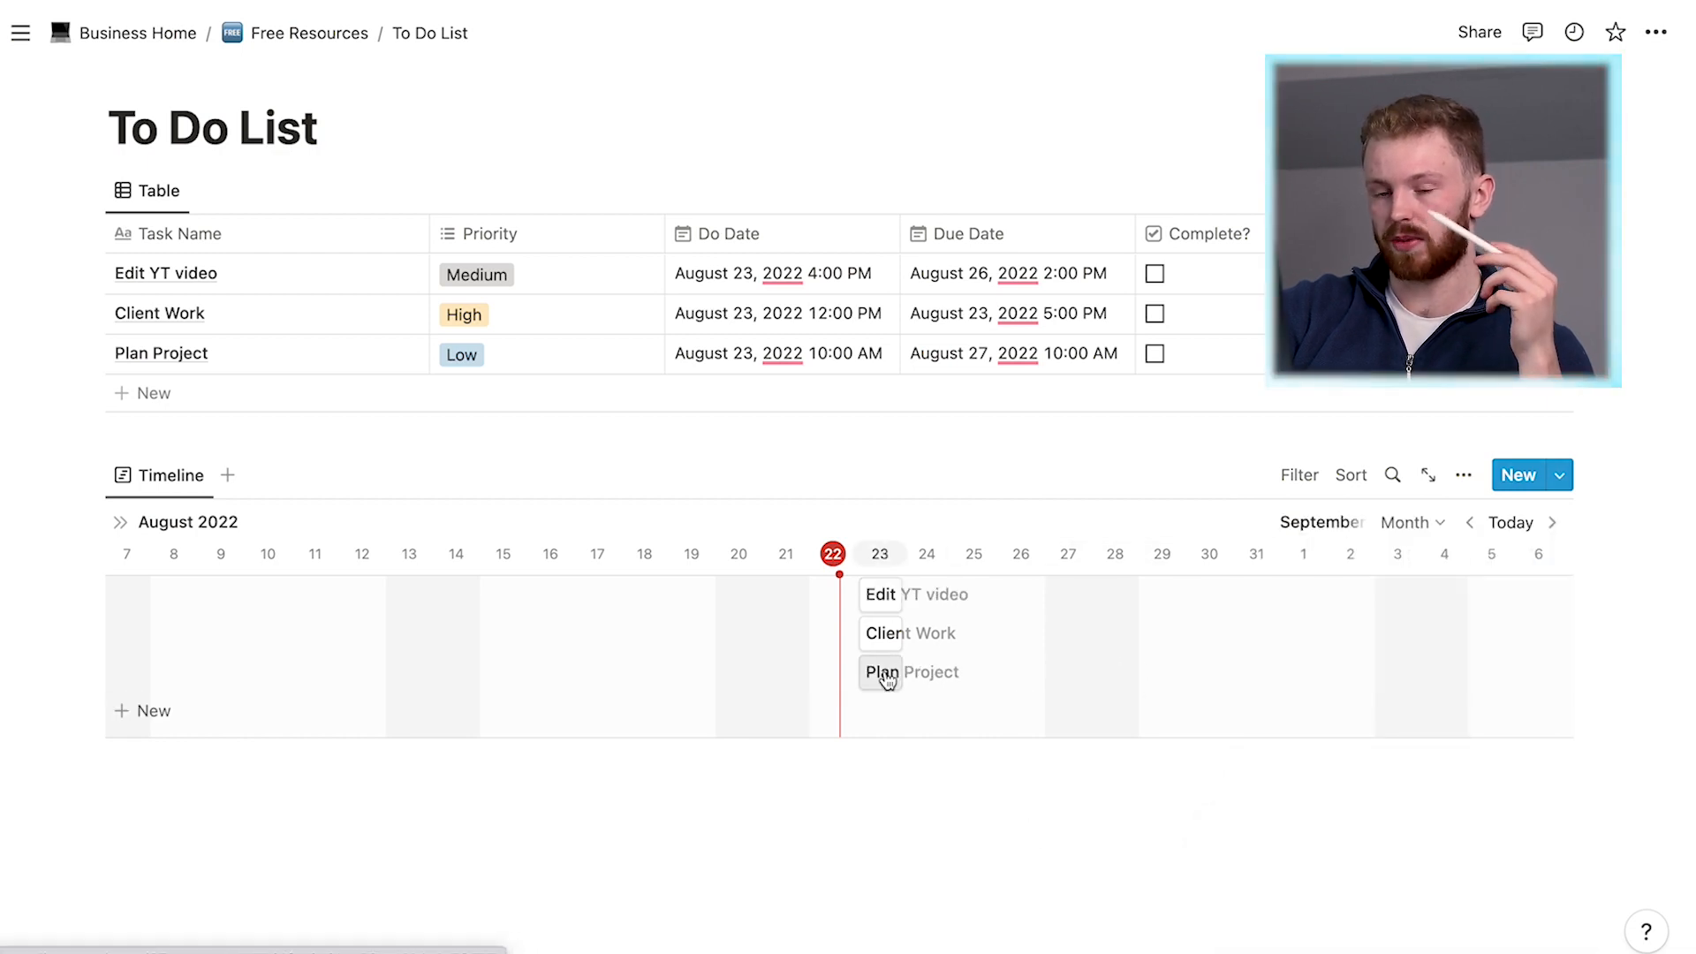
# Step: Try the Week scale on the timeline, set it to Day, and bring August 23 into view
pyautogui.click(1410, 523)
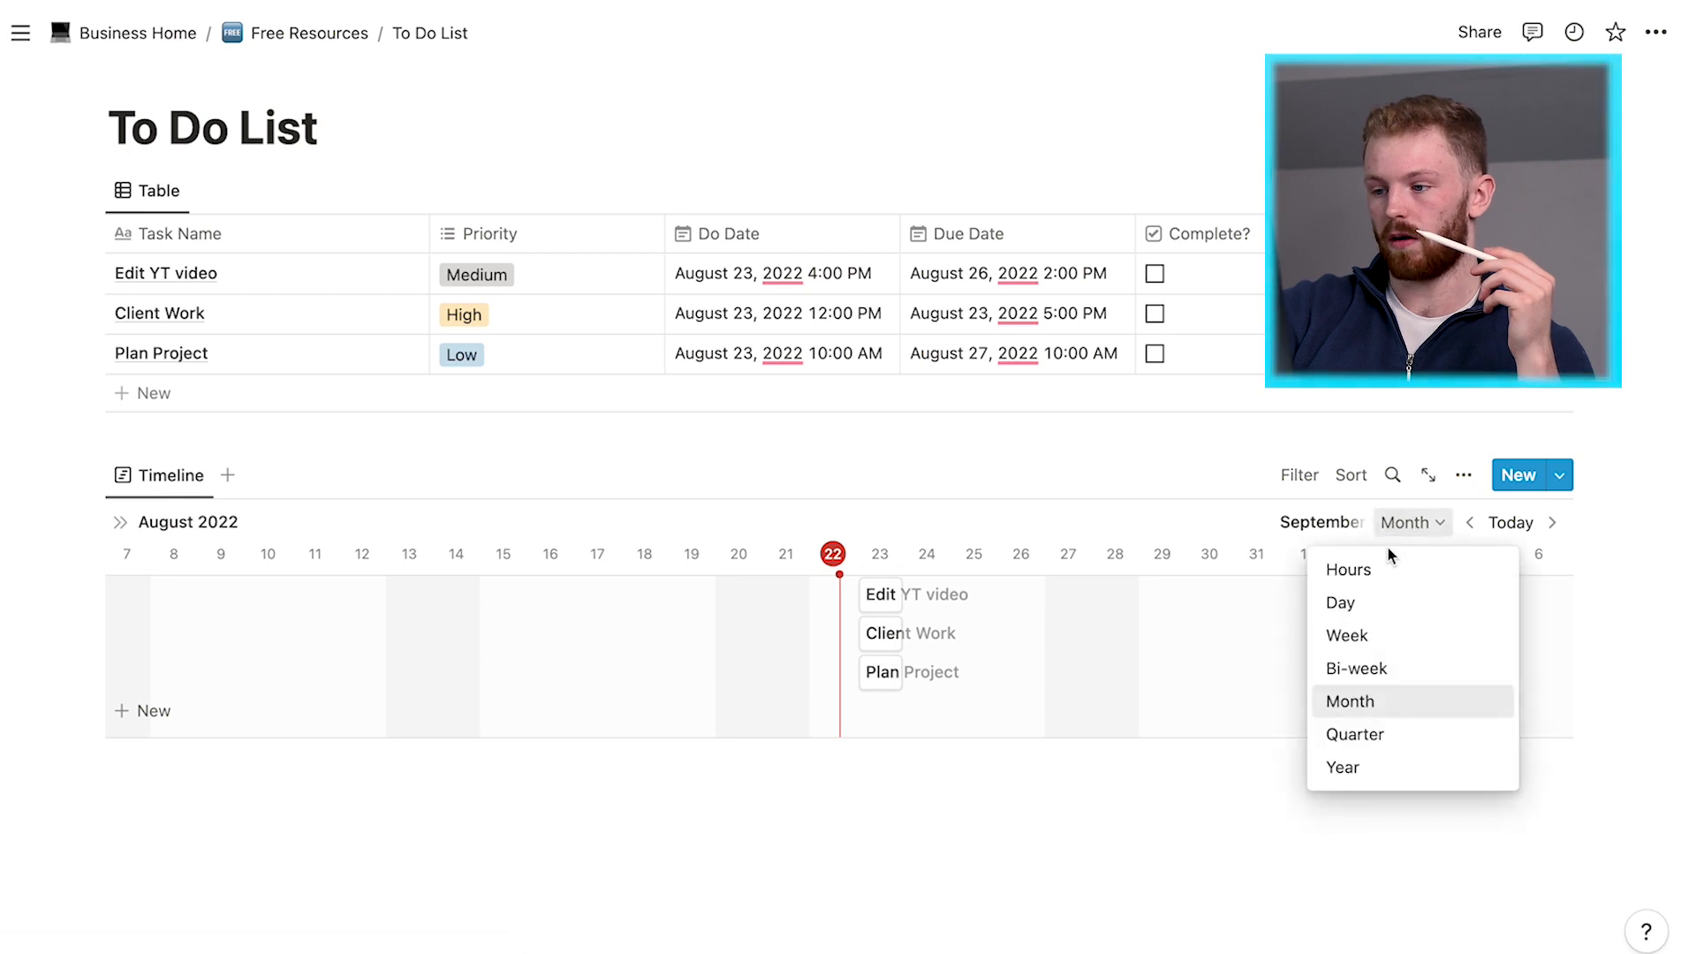
pyautogui.click(1351, 632)
pyautogui.click(1410, 522)
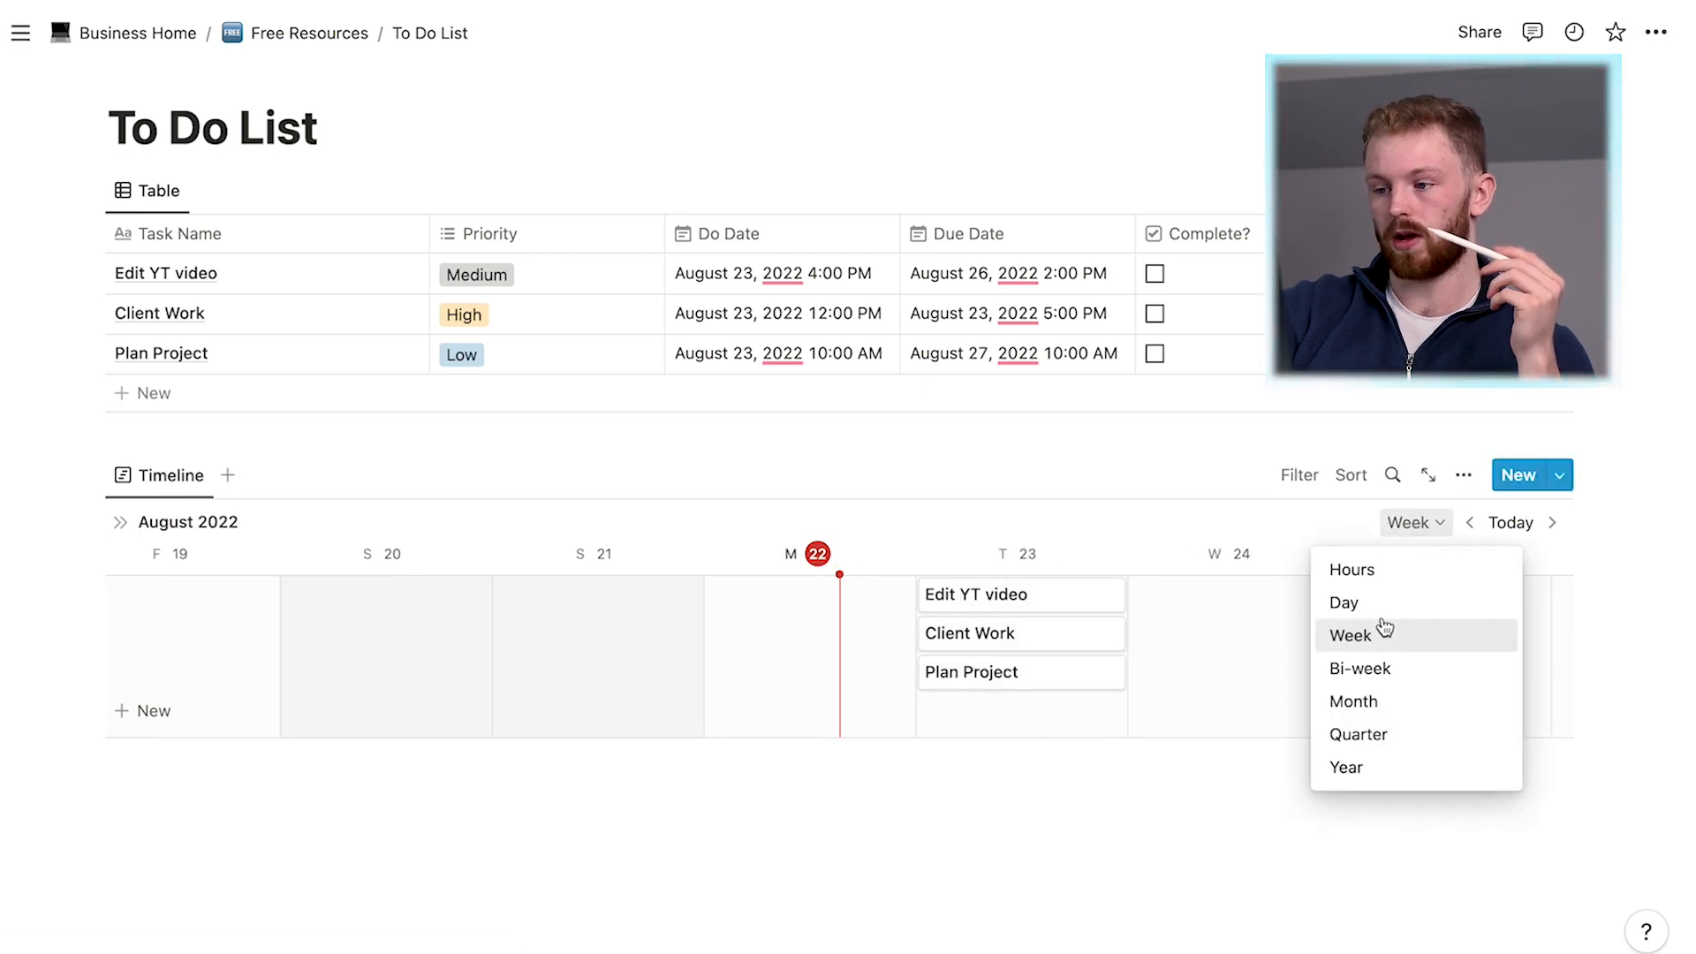
pyautogui.click(1342, 602)
pyautogui.hscroll(15, 1065, 731)
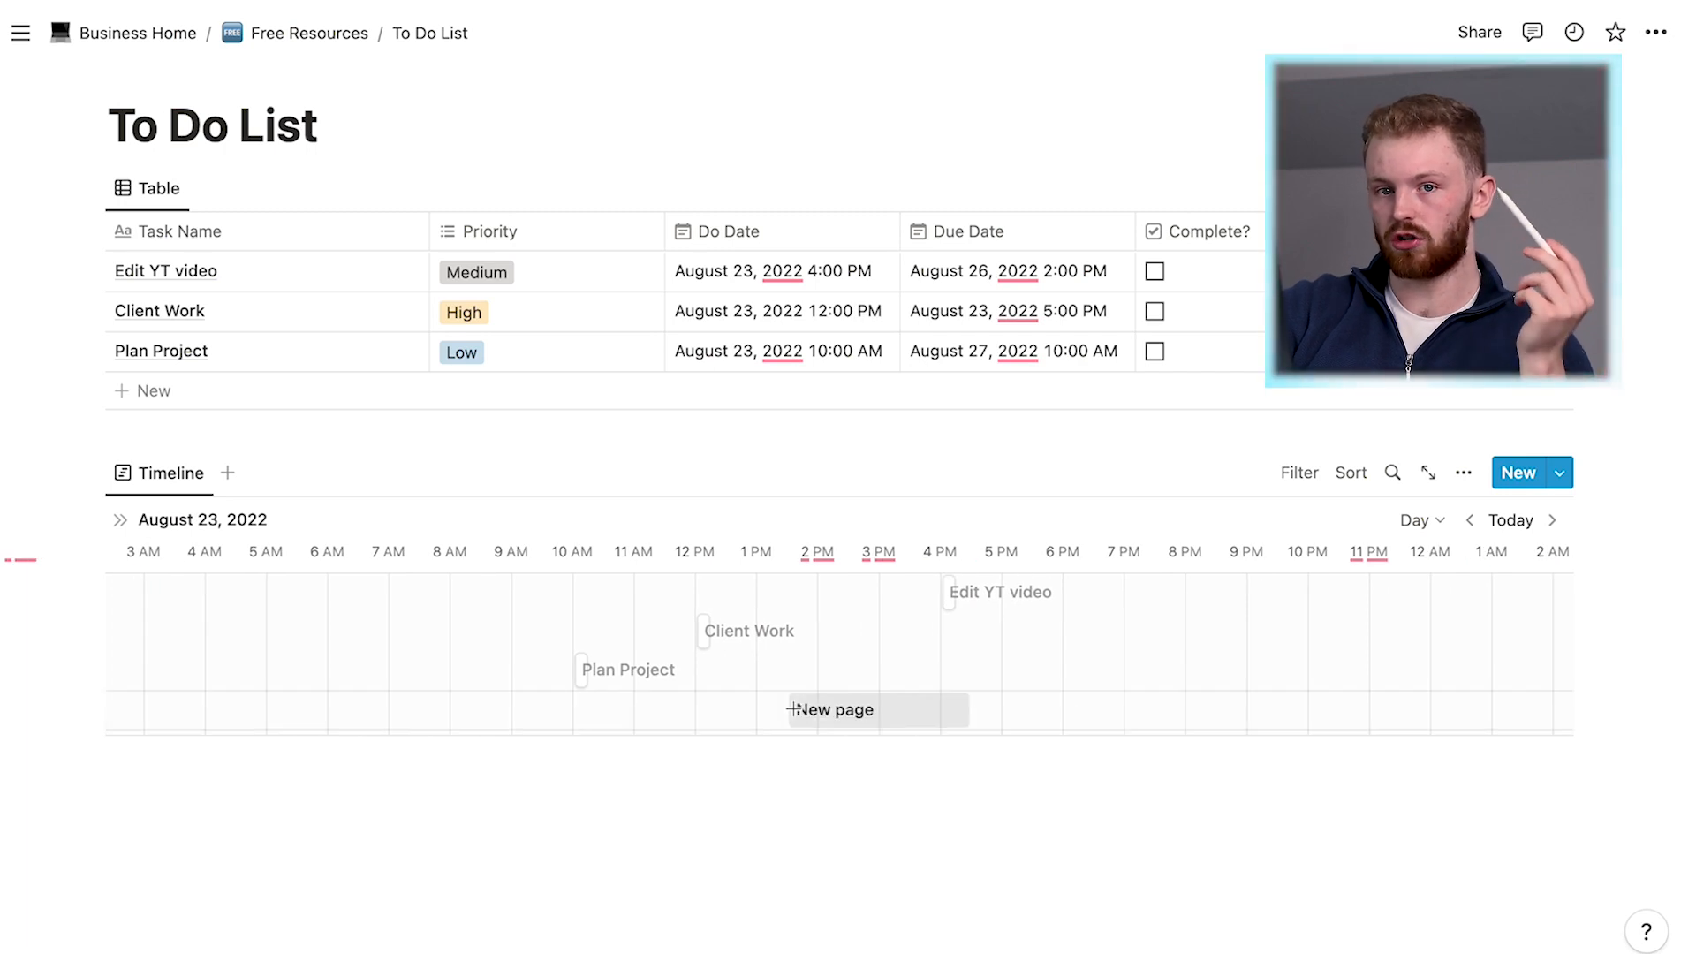
# Step: Filter the original table so that Complete? is Unchecked
pyautogui.scroll(1, 833, 465)
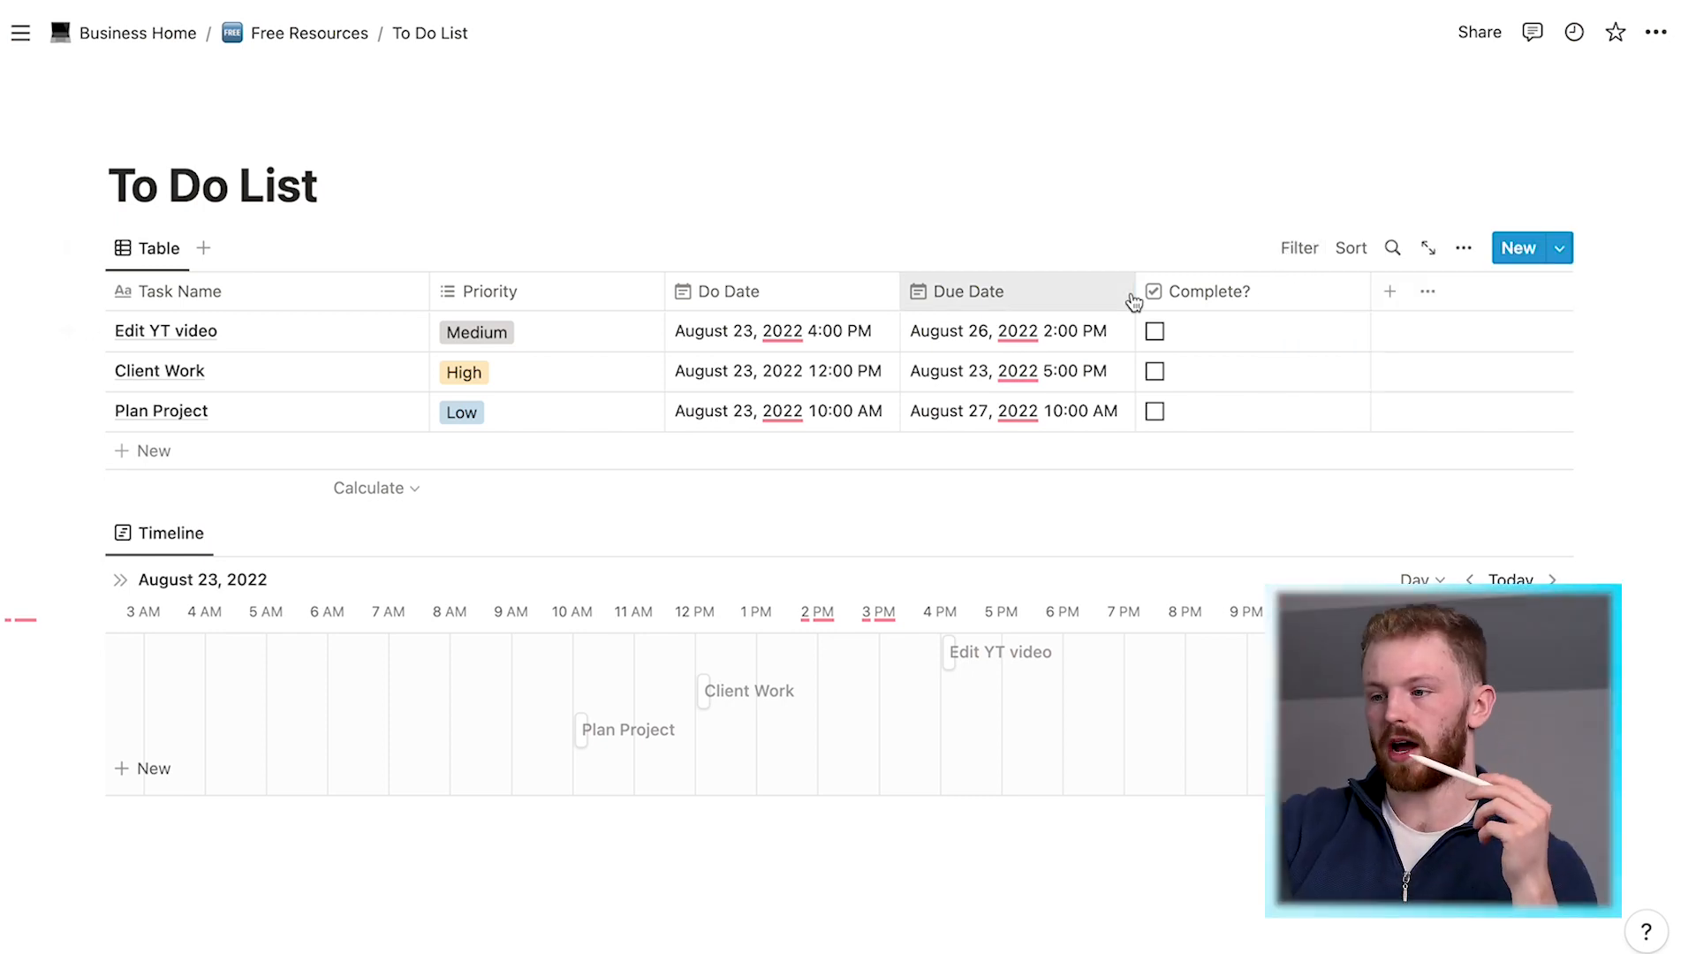
pyautogui.scroll(1, 1135, 301)
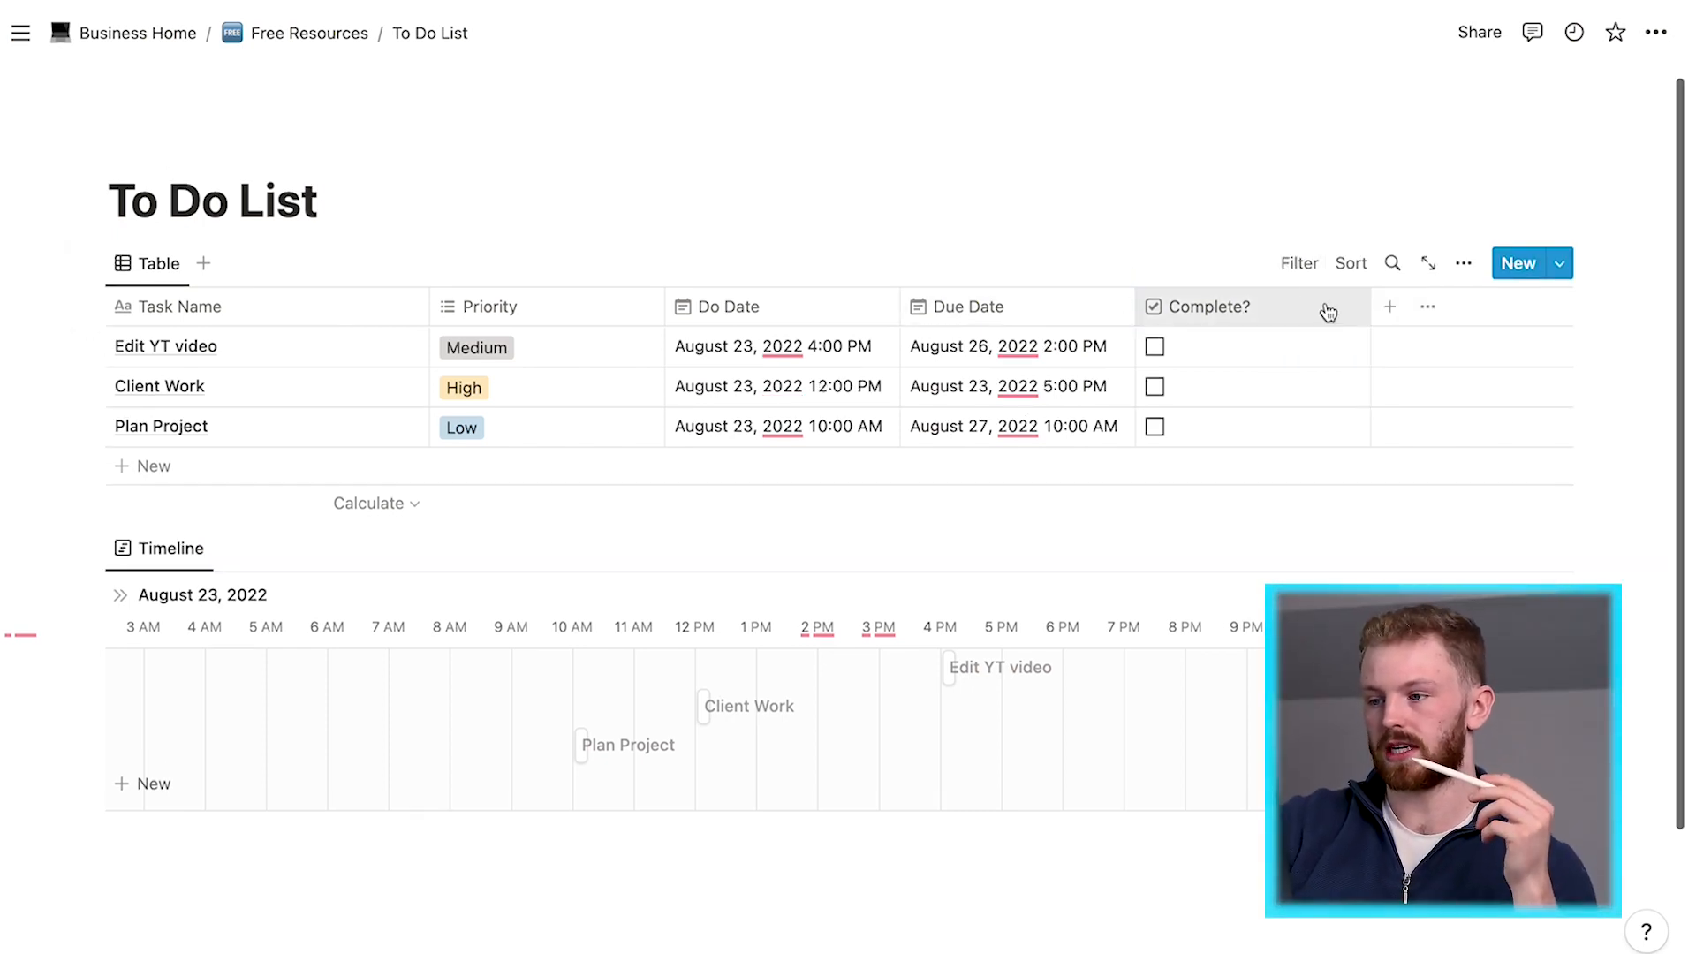
pyautogui.click(1302, 267)
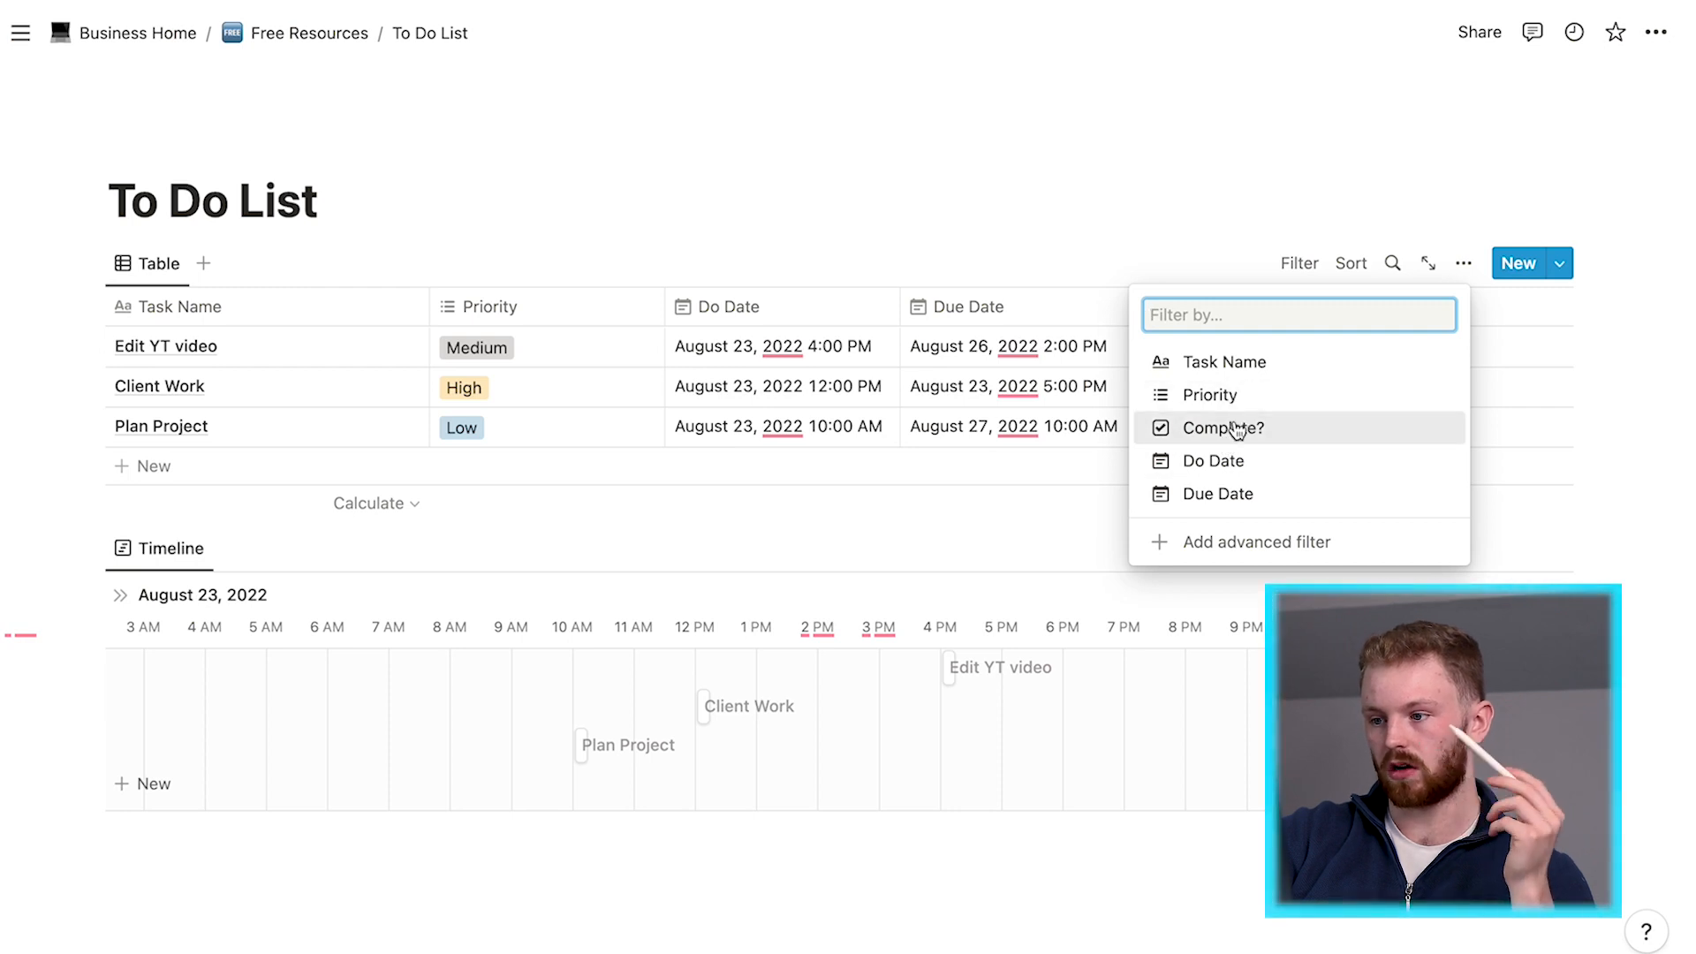
pyautogui.click(1226, 429)
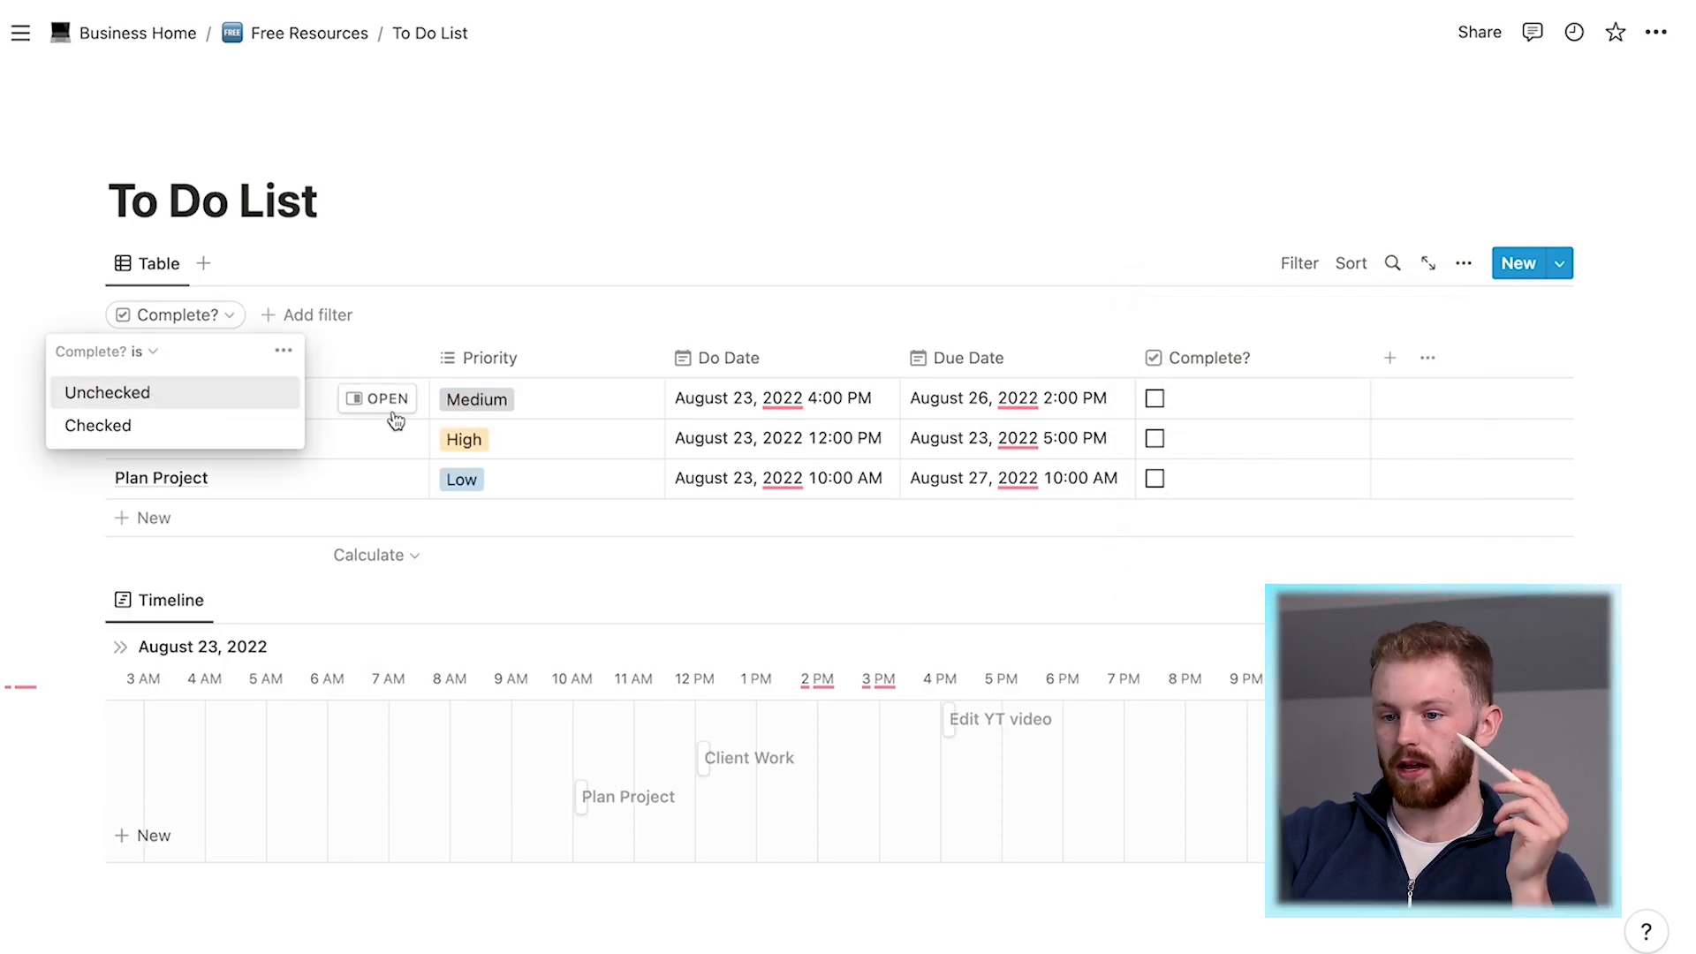
pyautogui.click(196, 406)
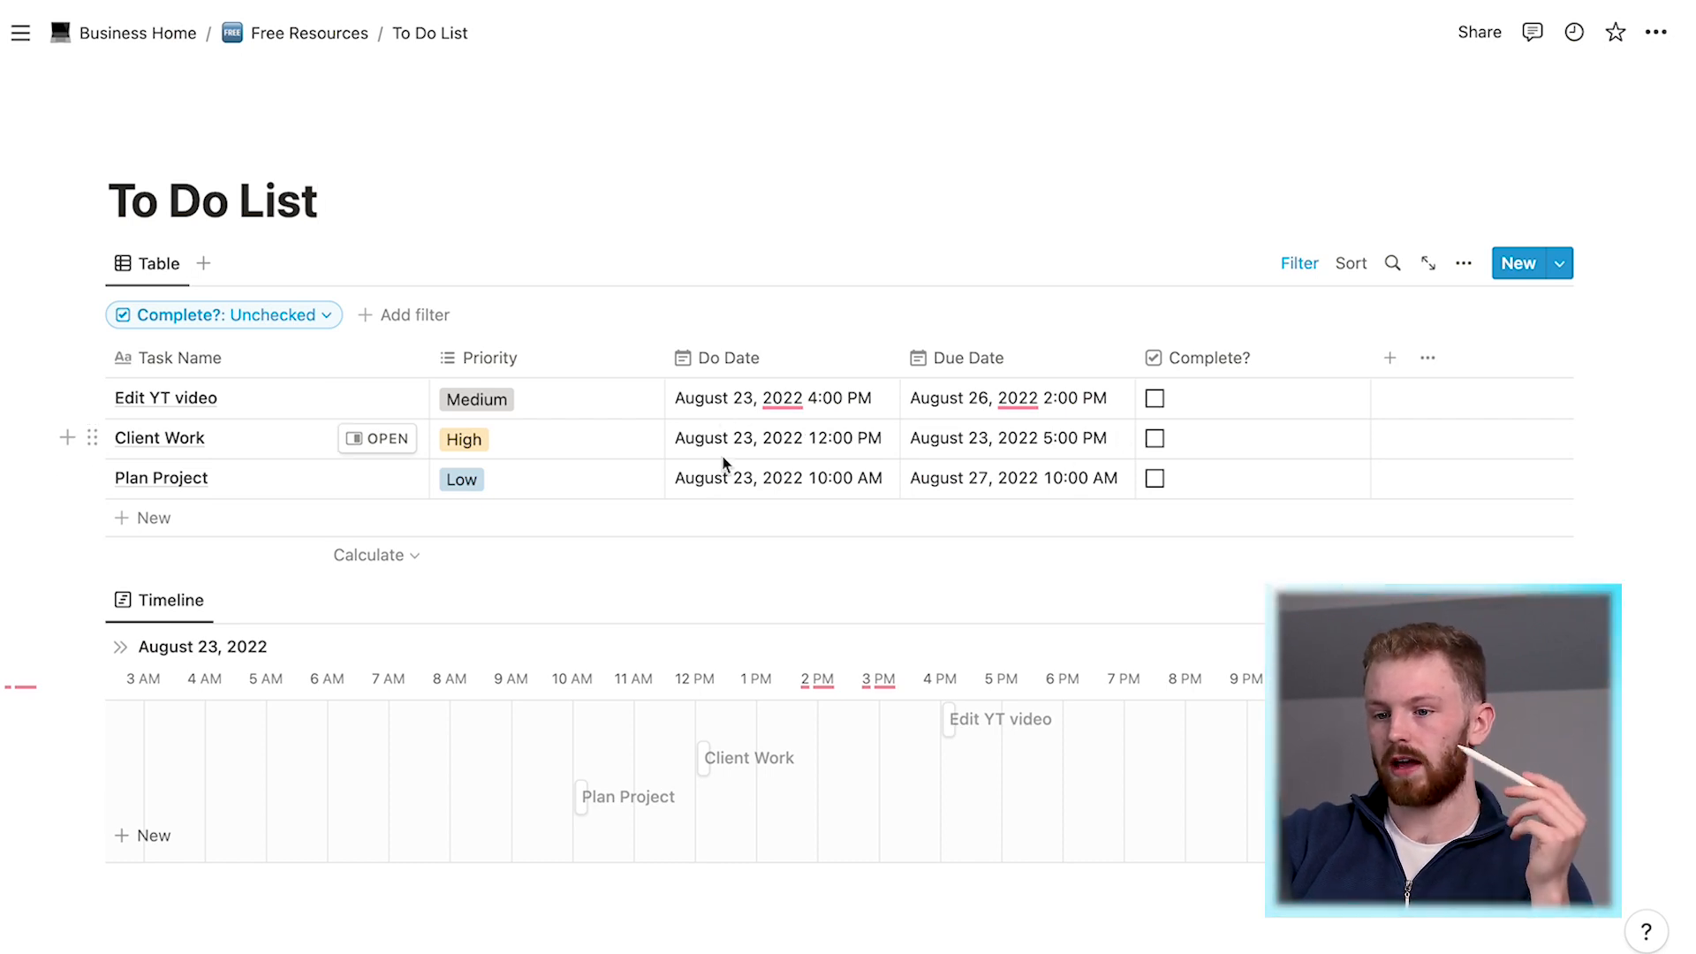
# Step: Test the table's filter by marking Edit YT video and Client Work complete, undoing each change
pyautogui.click(1154, 400)
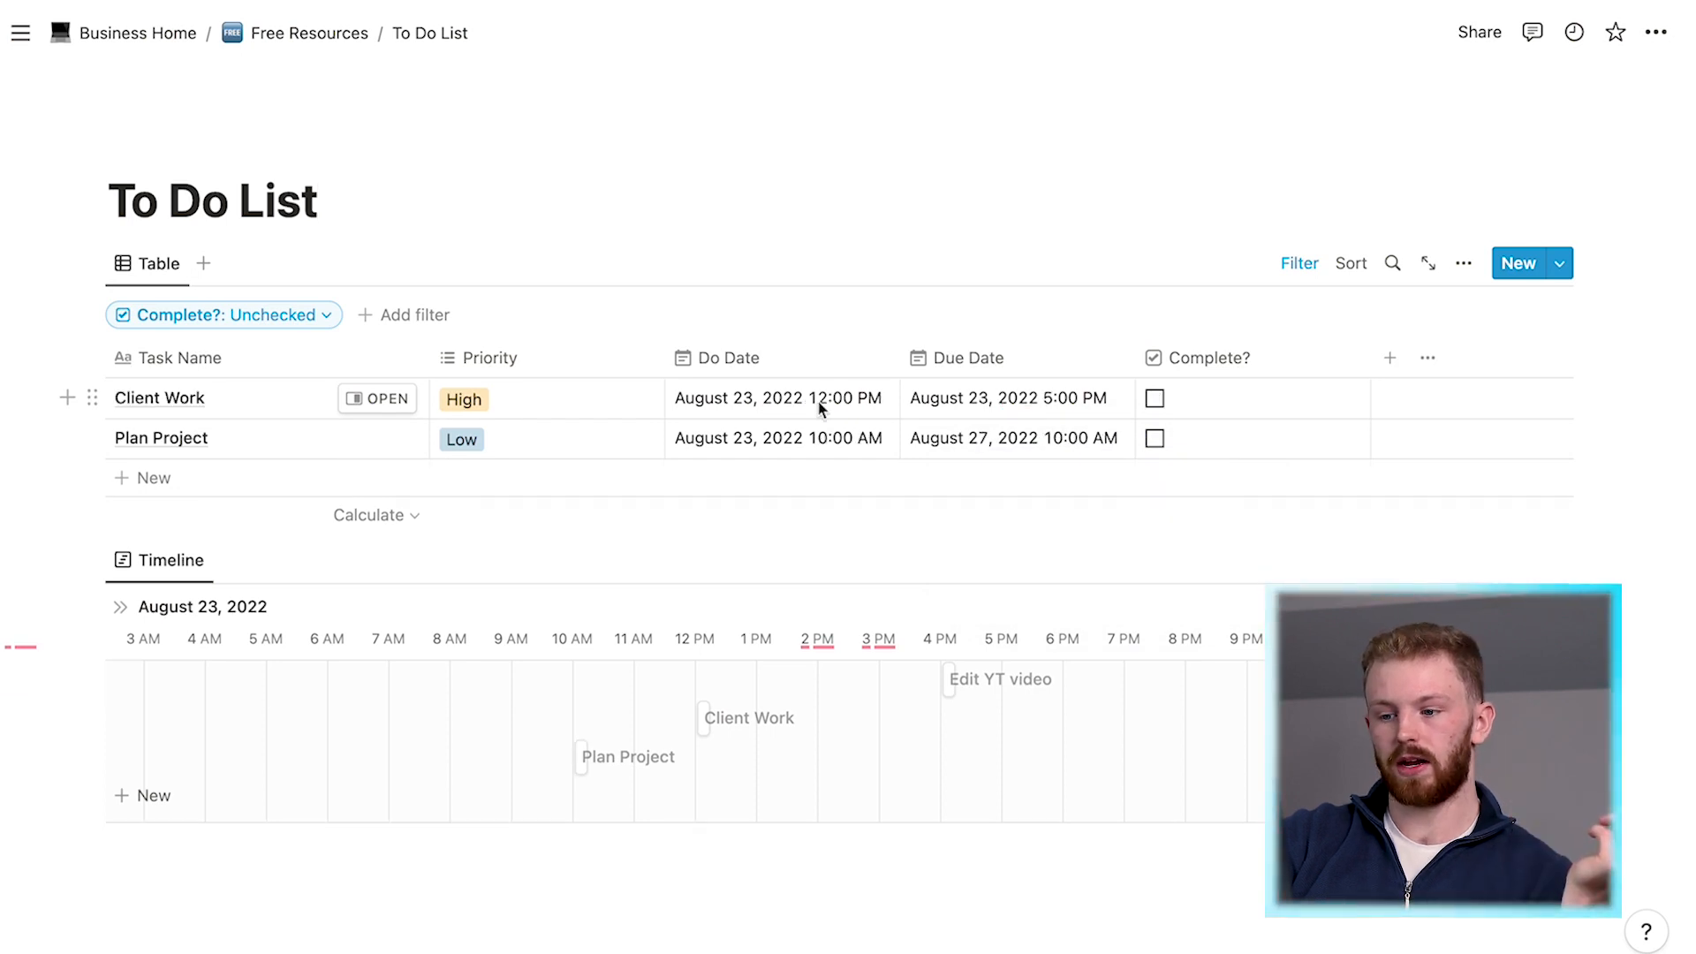
pyautogui.hotkey('ctrl', 'z')
pyautogui.click(1154, 439)
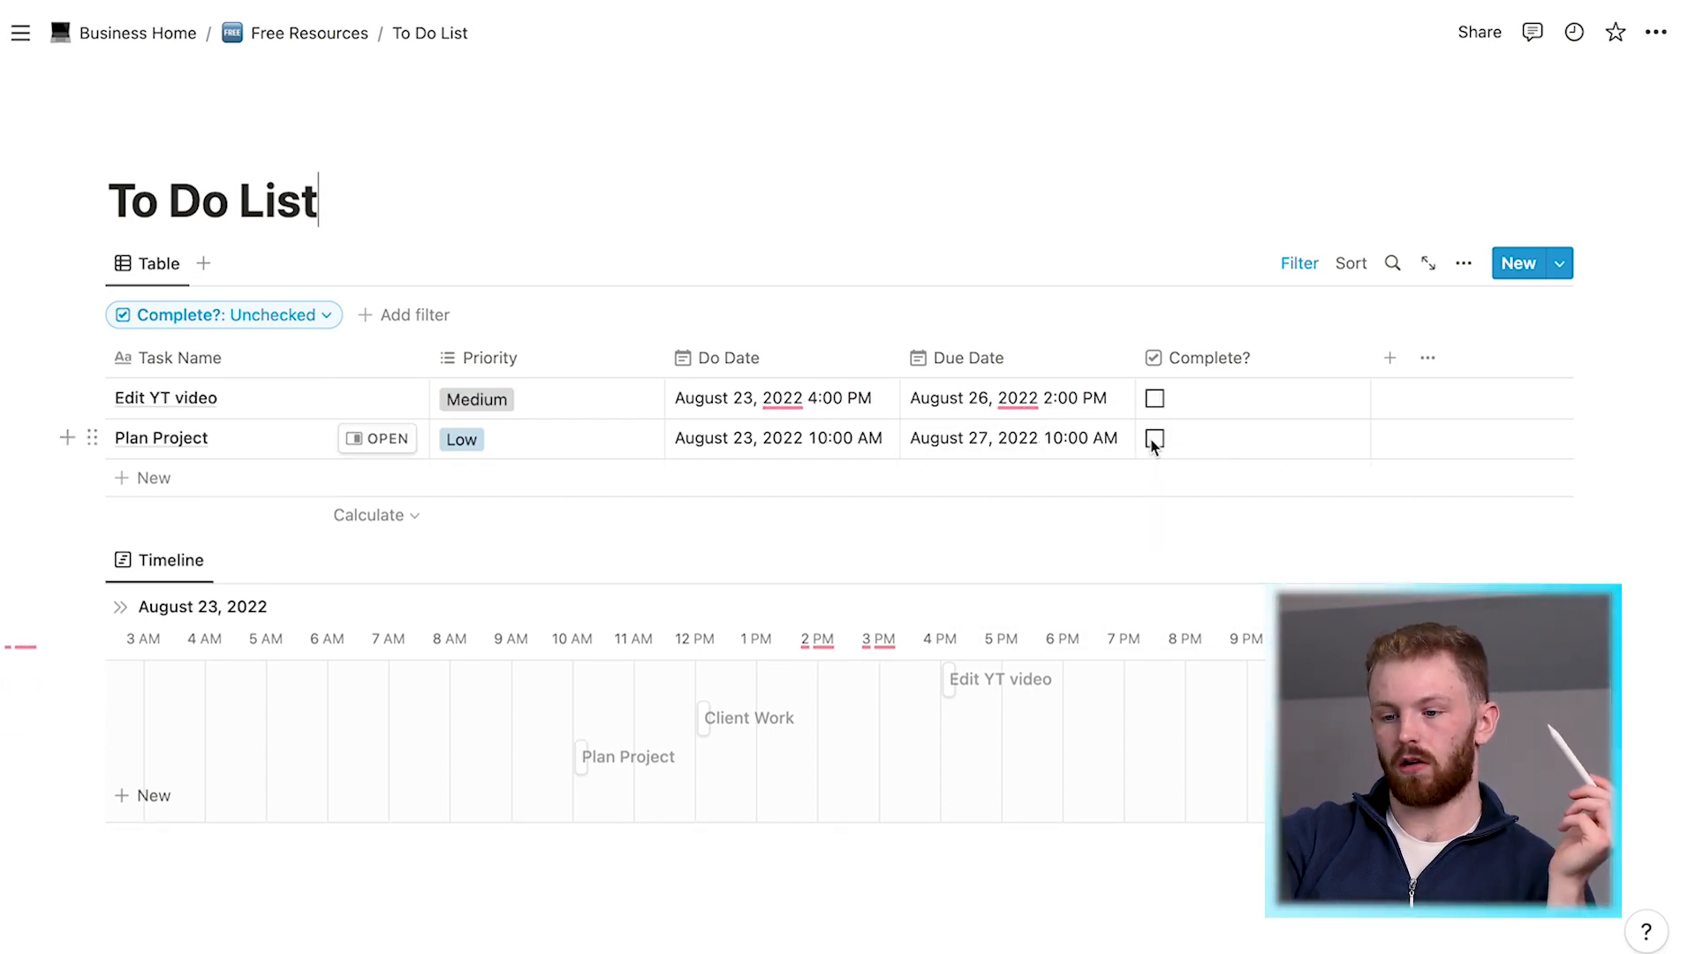
pyautogui.hotkey('ctrl', 'z')
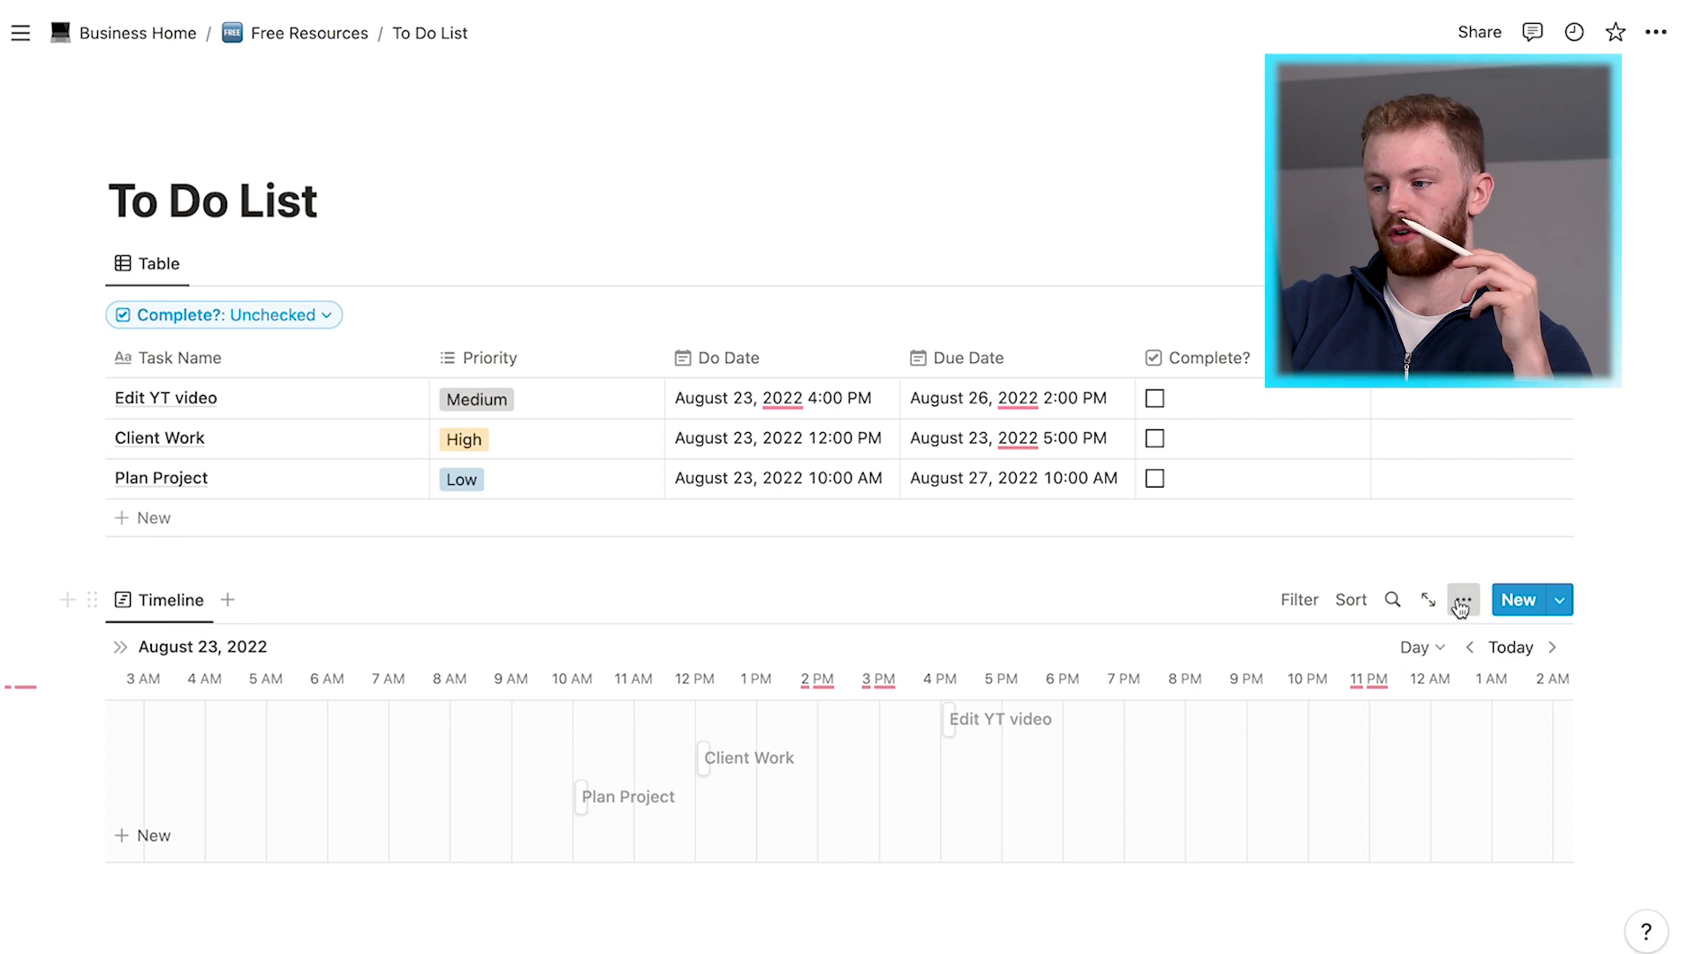
# Step: Show the Complete? property on the timeline's task entries
pyautogui.click(1461, 608)
pyautogui.click(1511, 574)
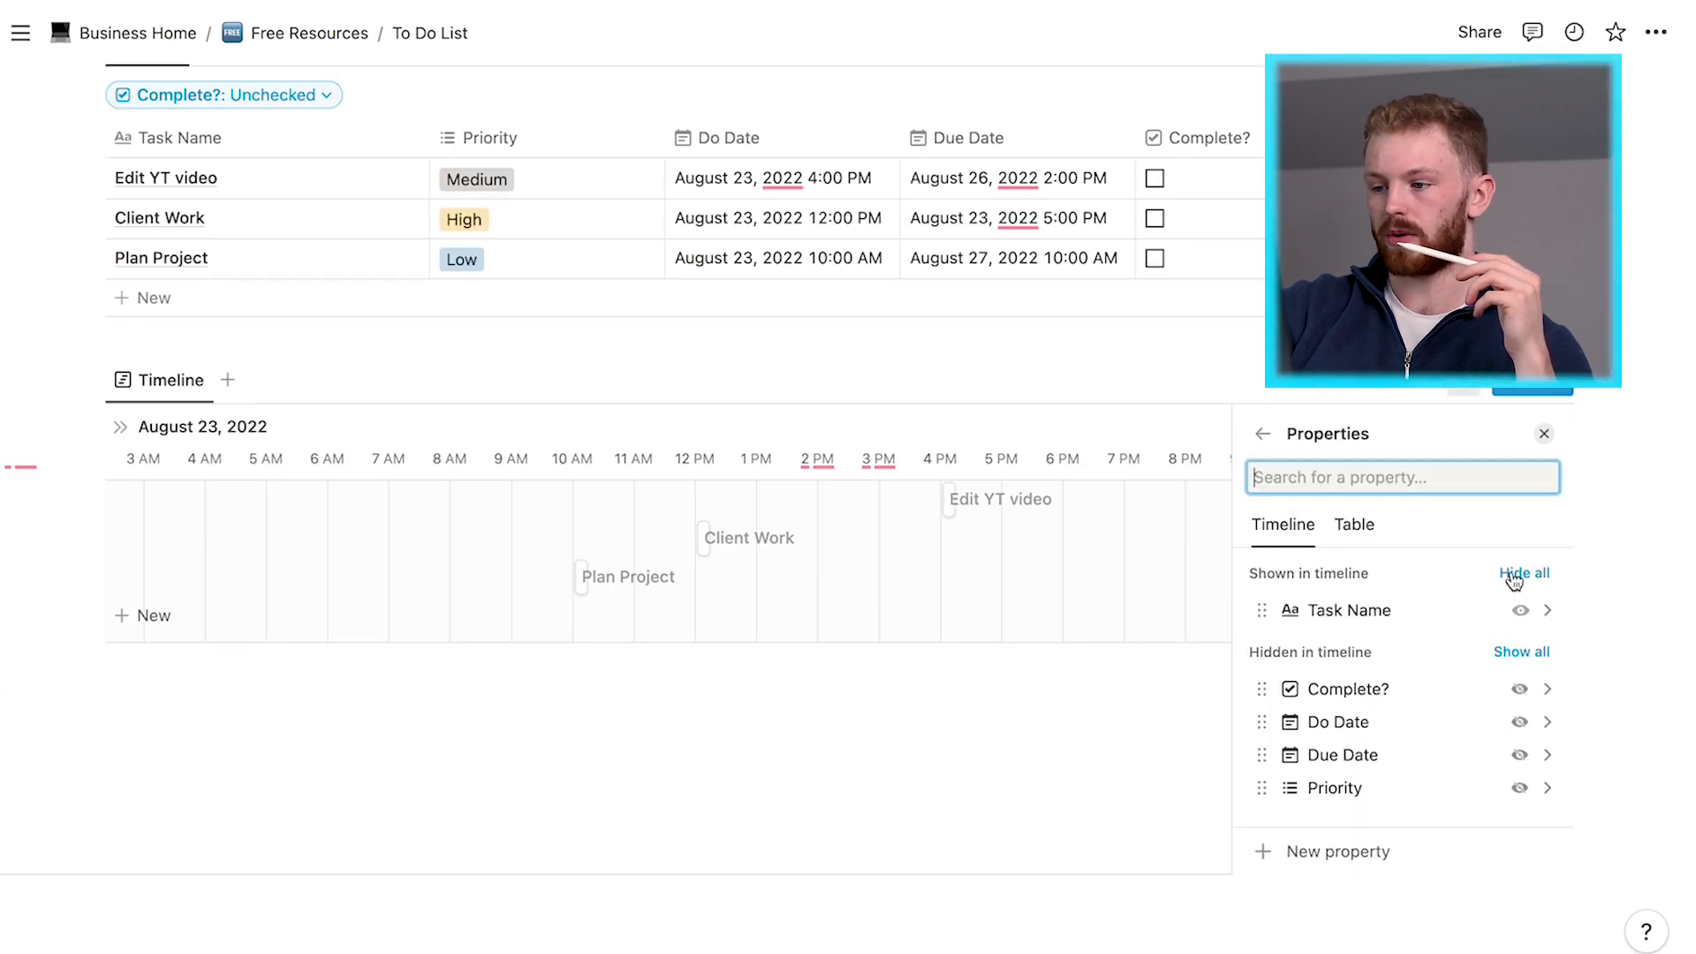
pyautogui.click(1520, 690)
pyautogui.click(1025, 703)
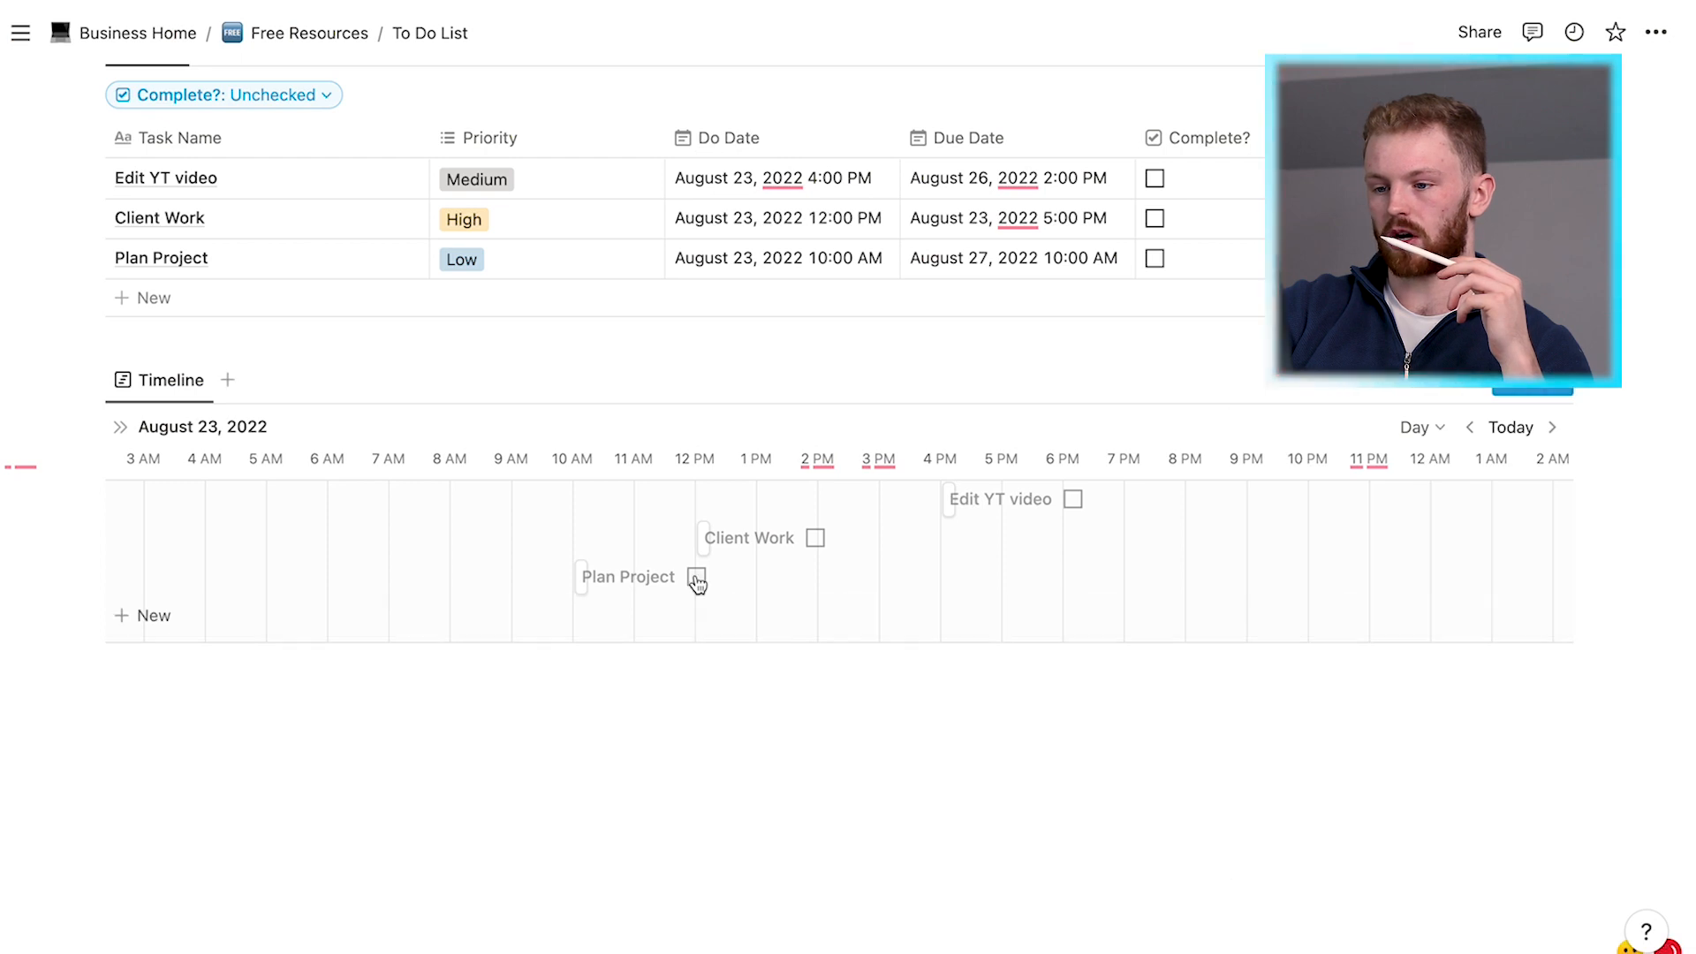
# Step: Filter the timeline so that Complete? is Unchecked
pyautogui.click(1317, 394)
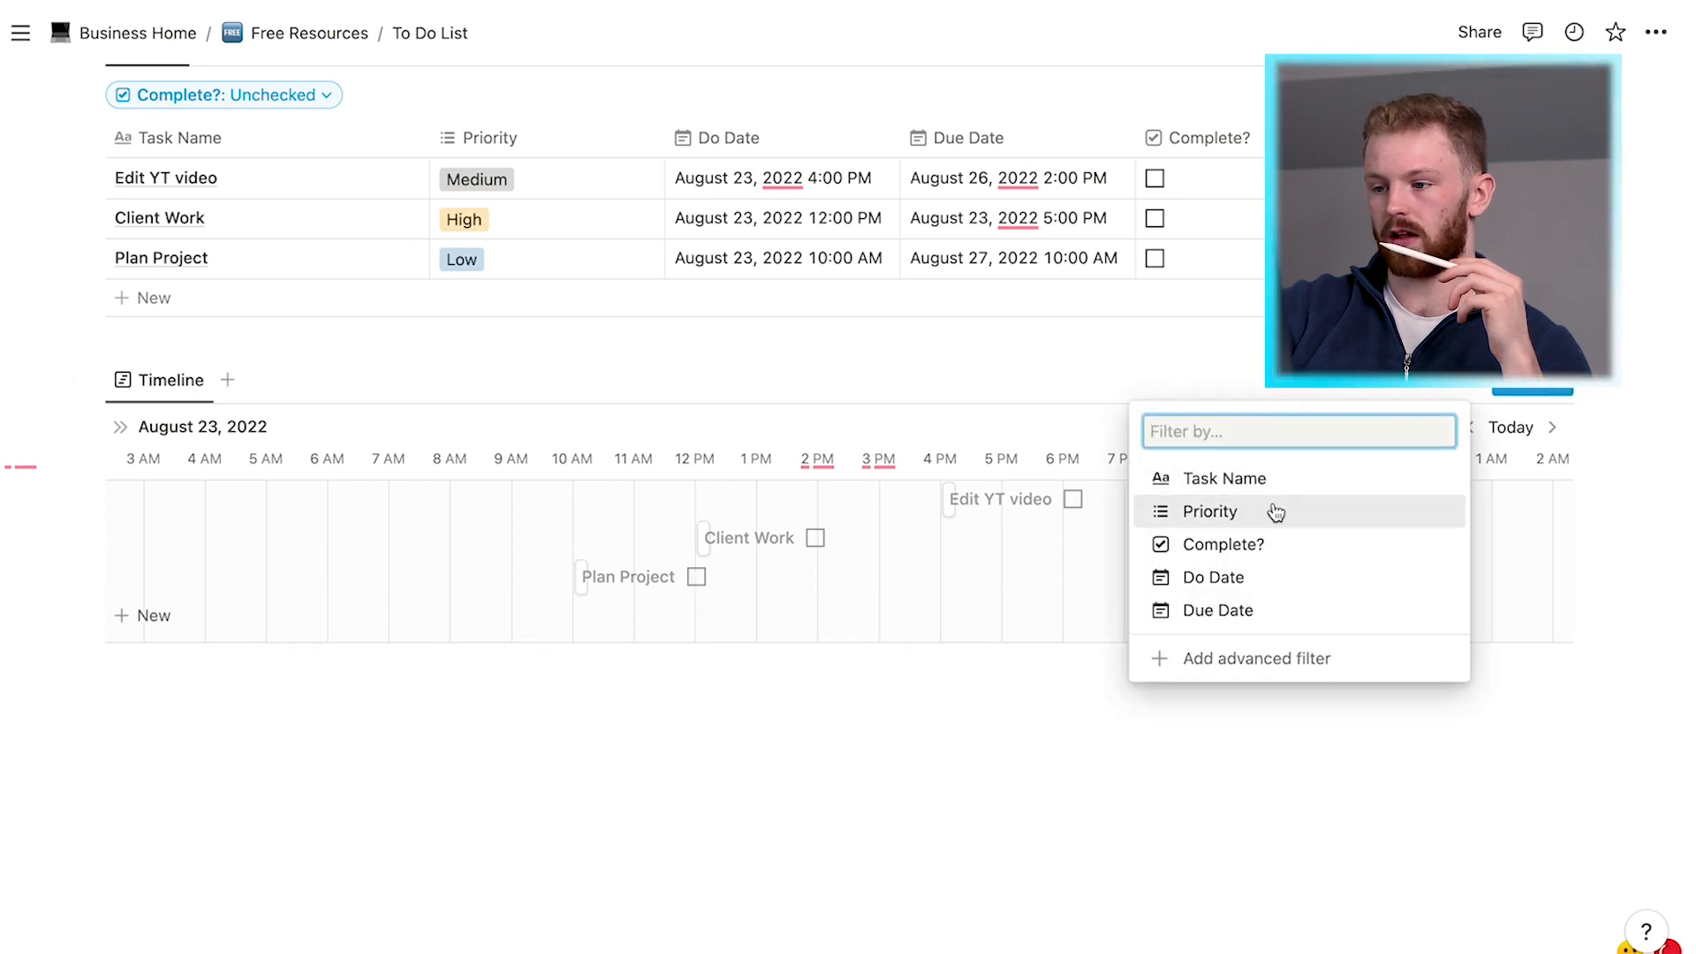
pyautogui.click(1235, 548)
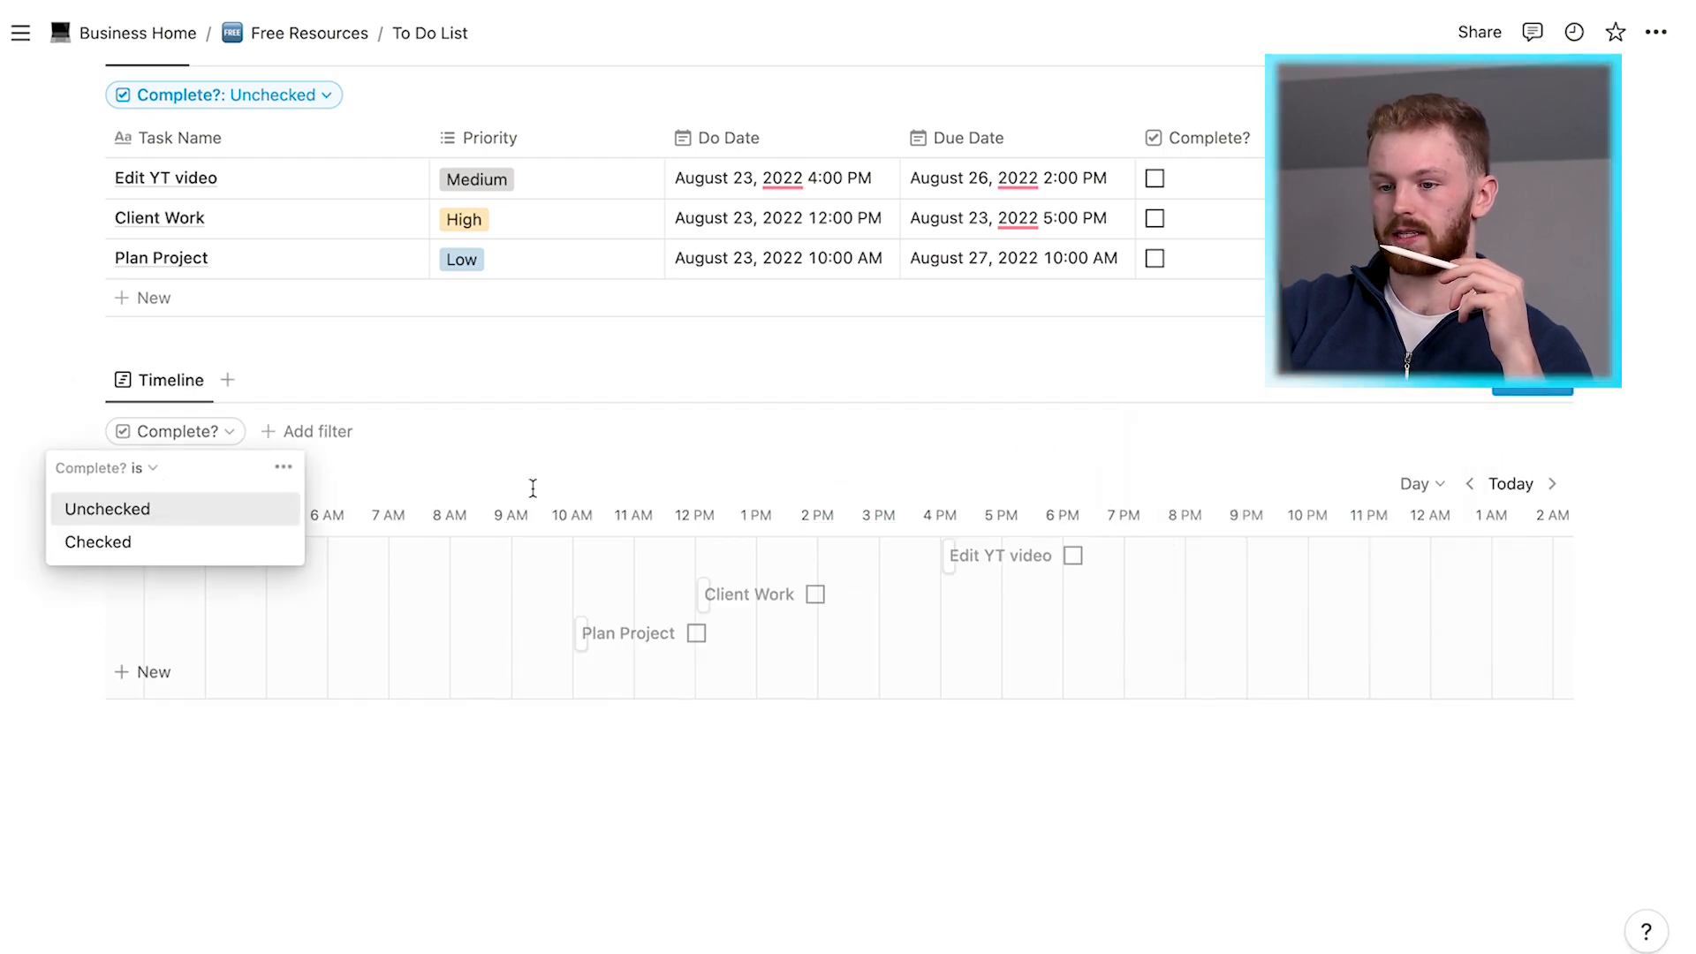
pyautogui.click(214, 521)
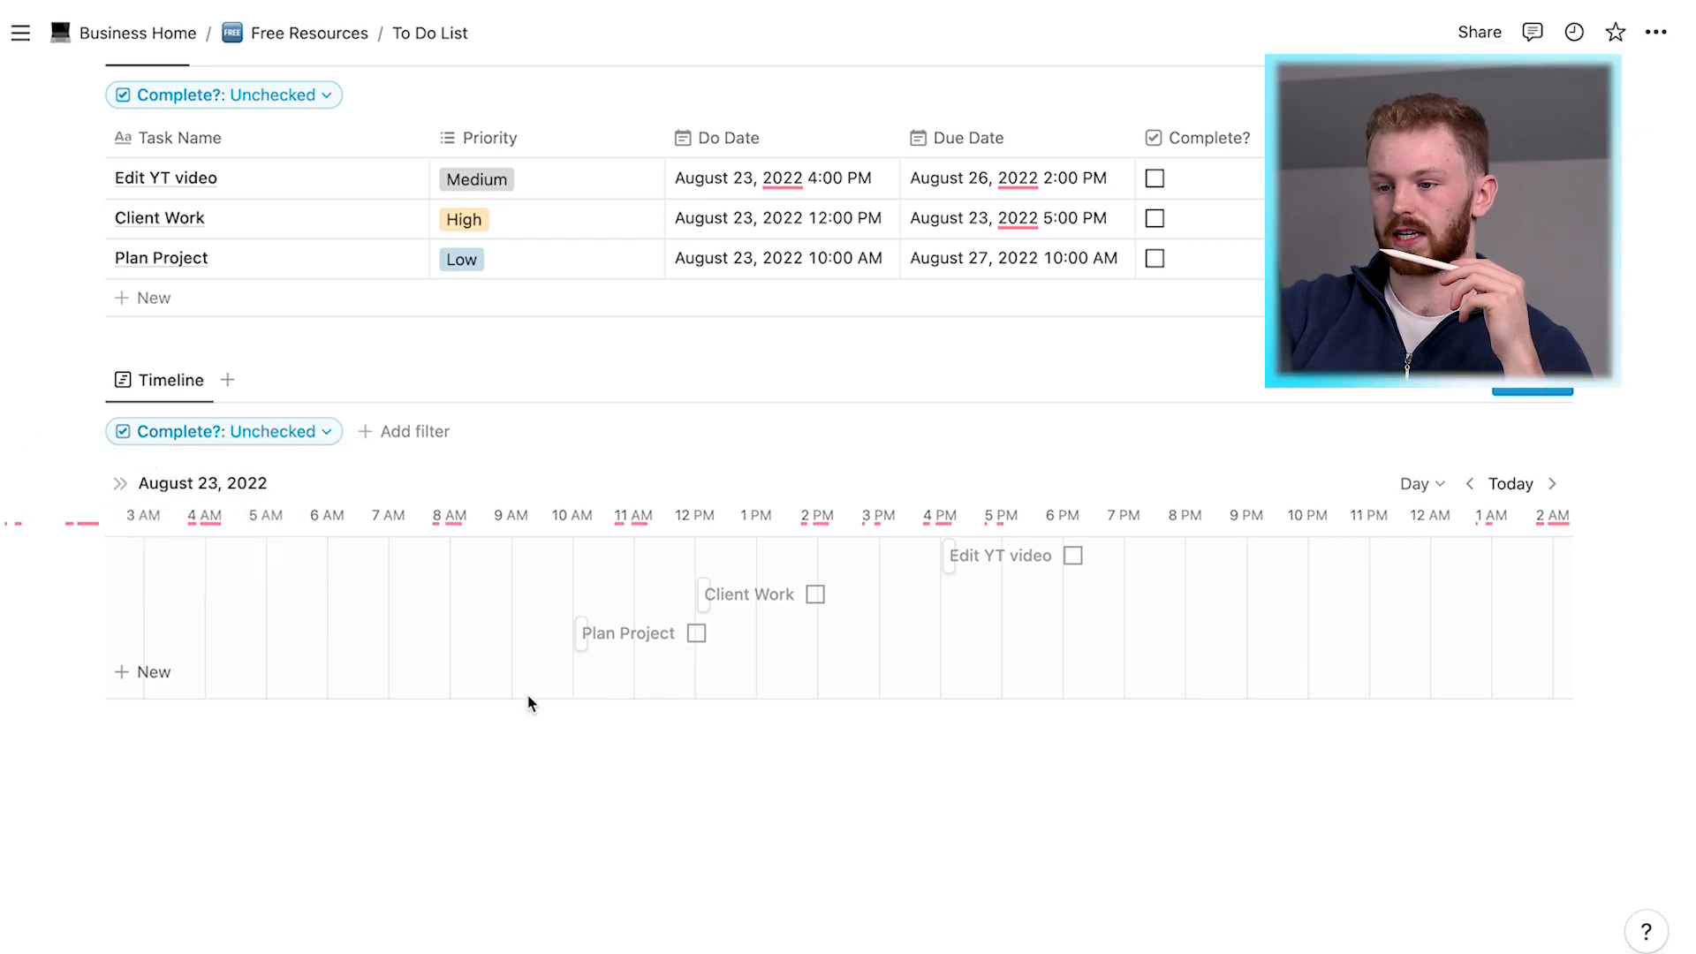
# Step: Test the timeline's filter by completing Plan Project, Client Work and Edit YT video, and undo the completions
pyautogui.click(697, 634)
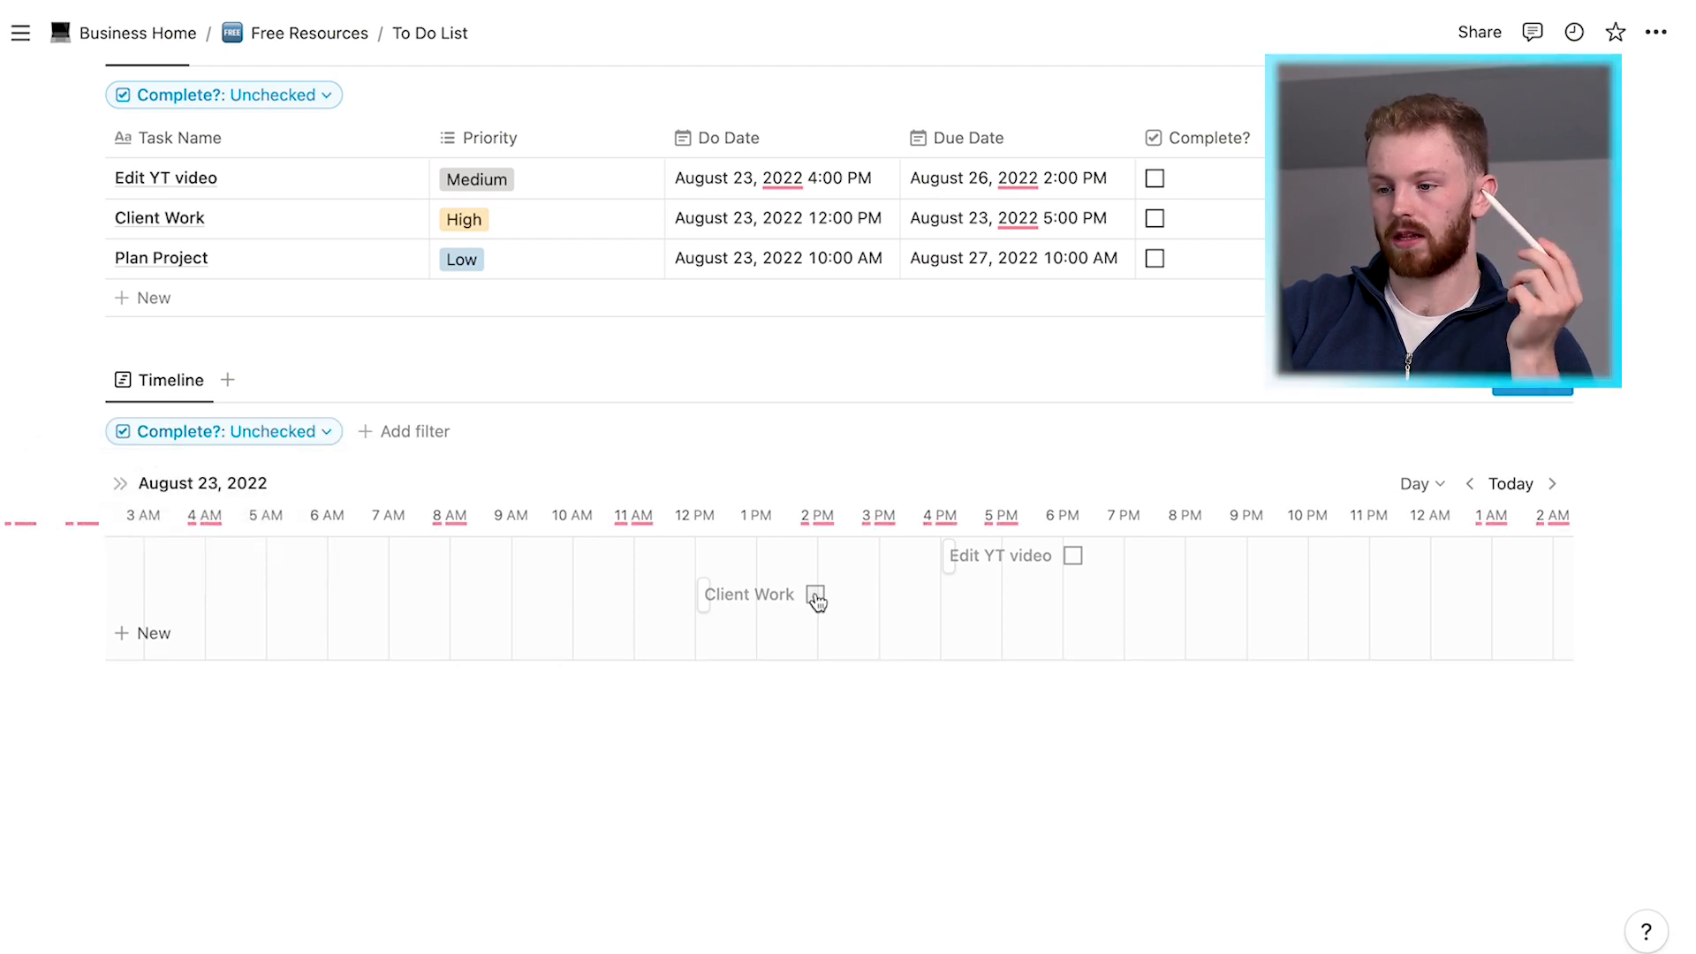
pyautogui.click(815, 596)
pyautogui.click(1073, 578)
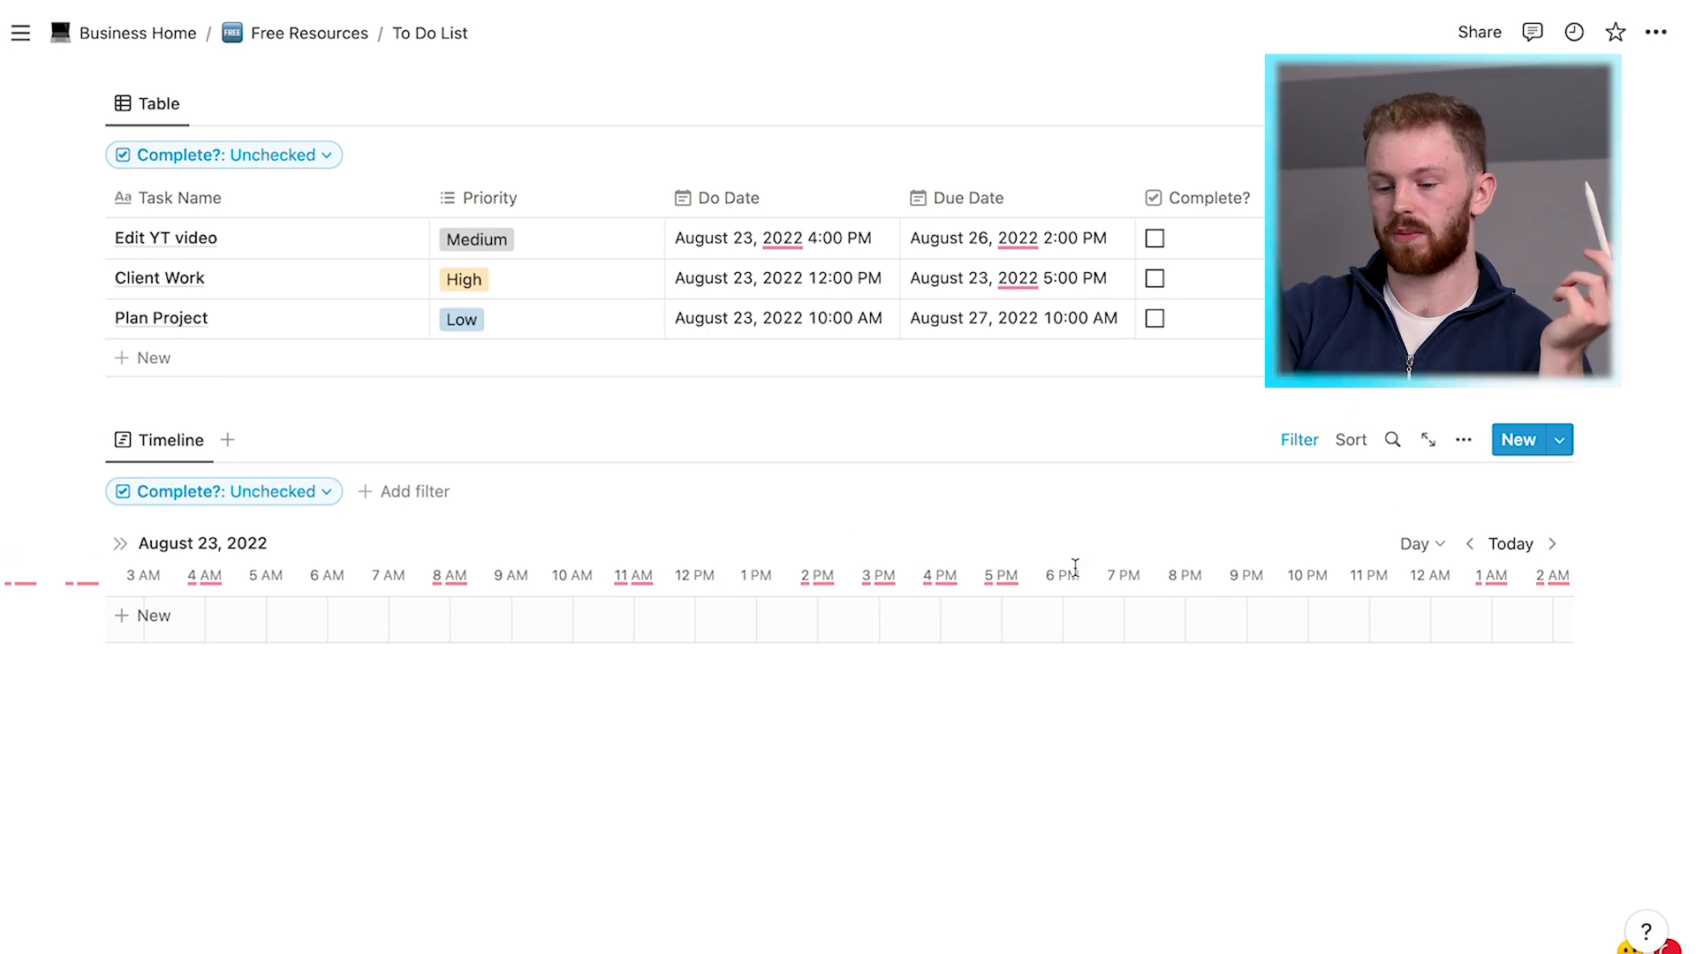
pyautogui.press('super+z')
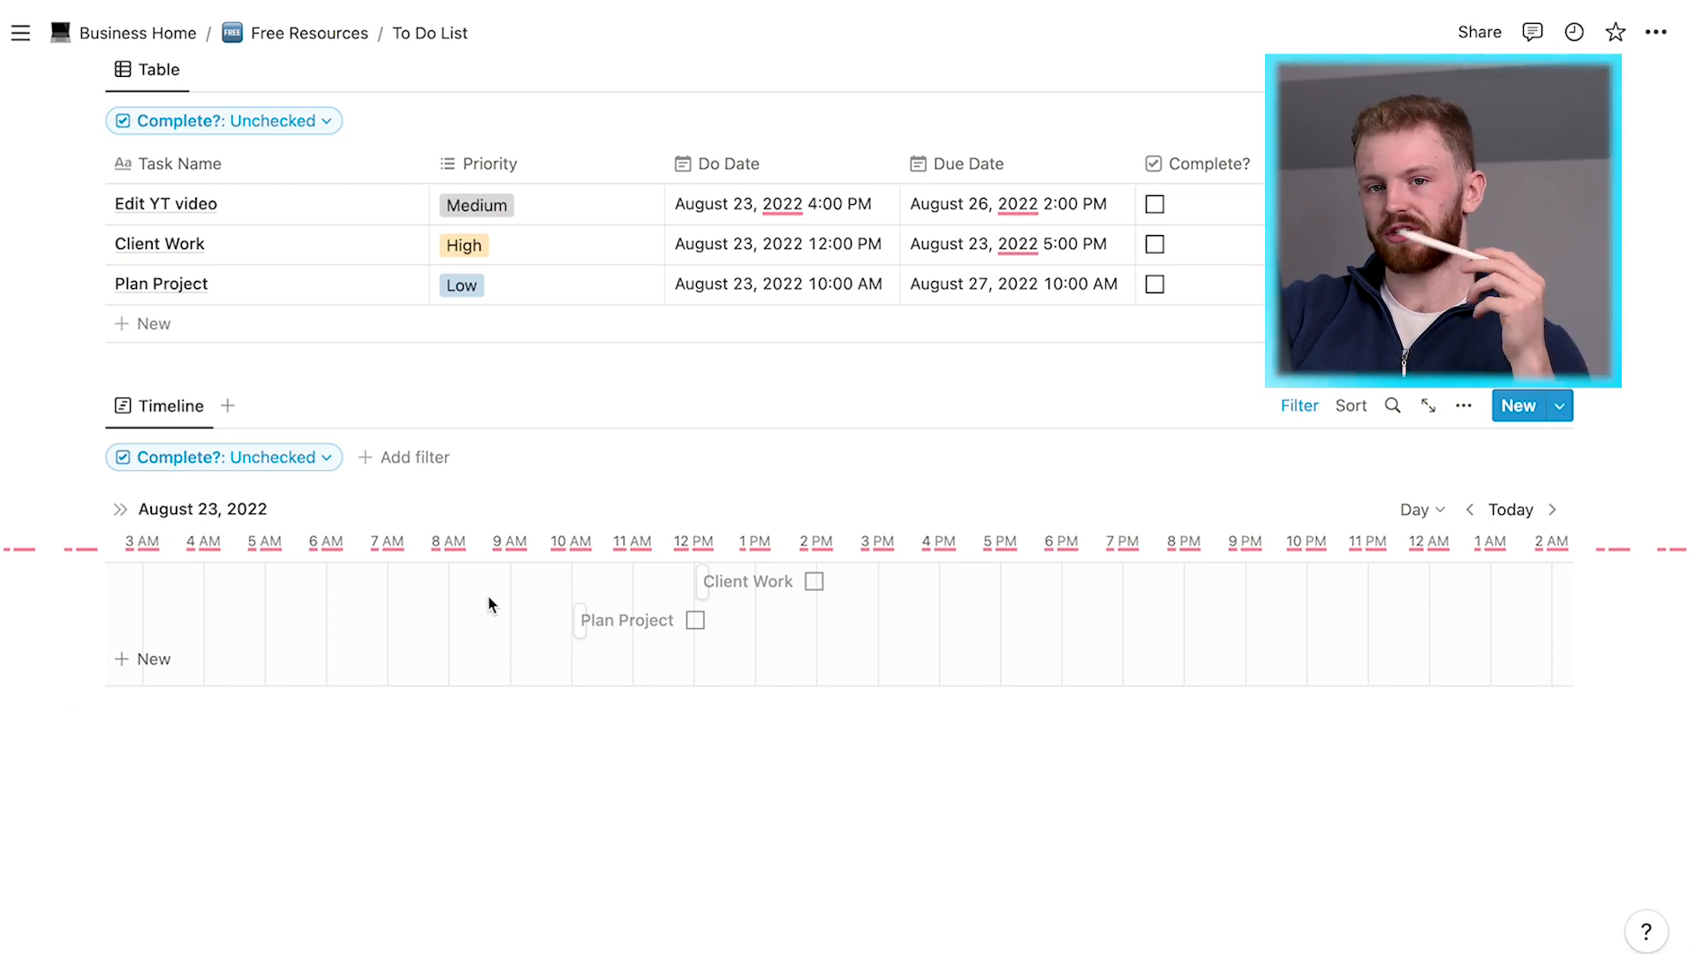
# Step: Try Checked as the value of the timeline's Complete? filter and clear the filter value
pyautogui.click(312, 459)
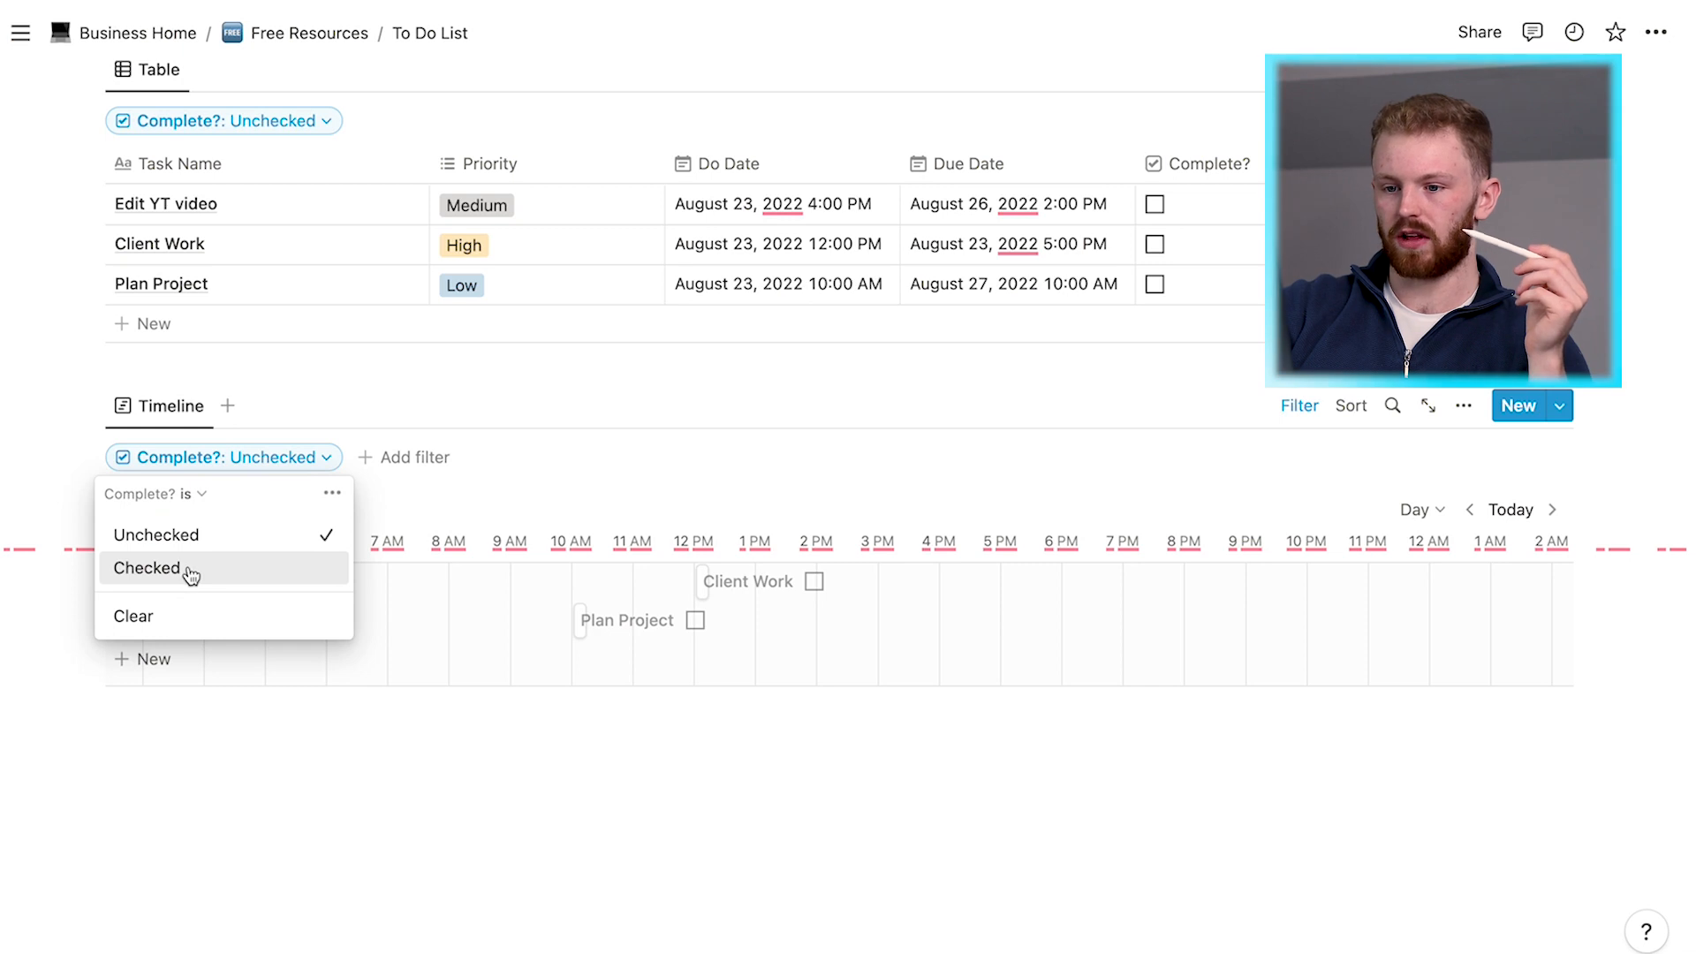
pyautogui.click(187, 570)
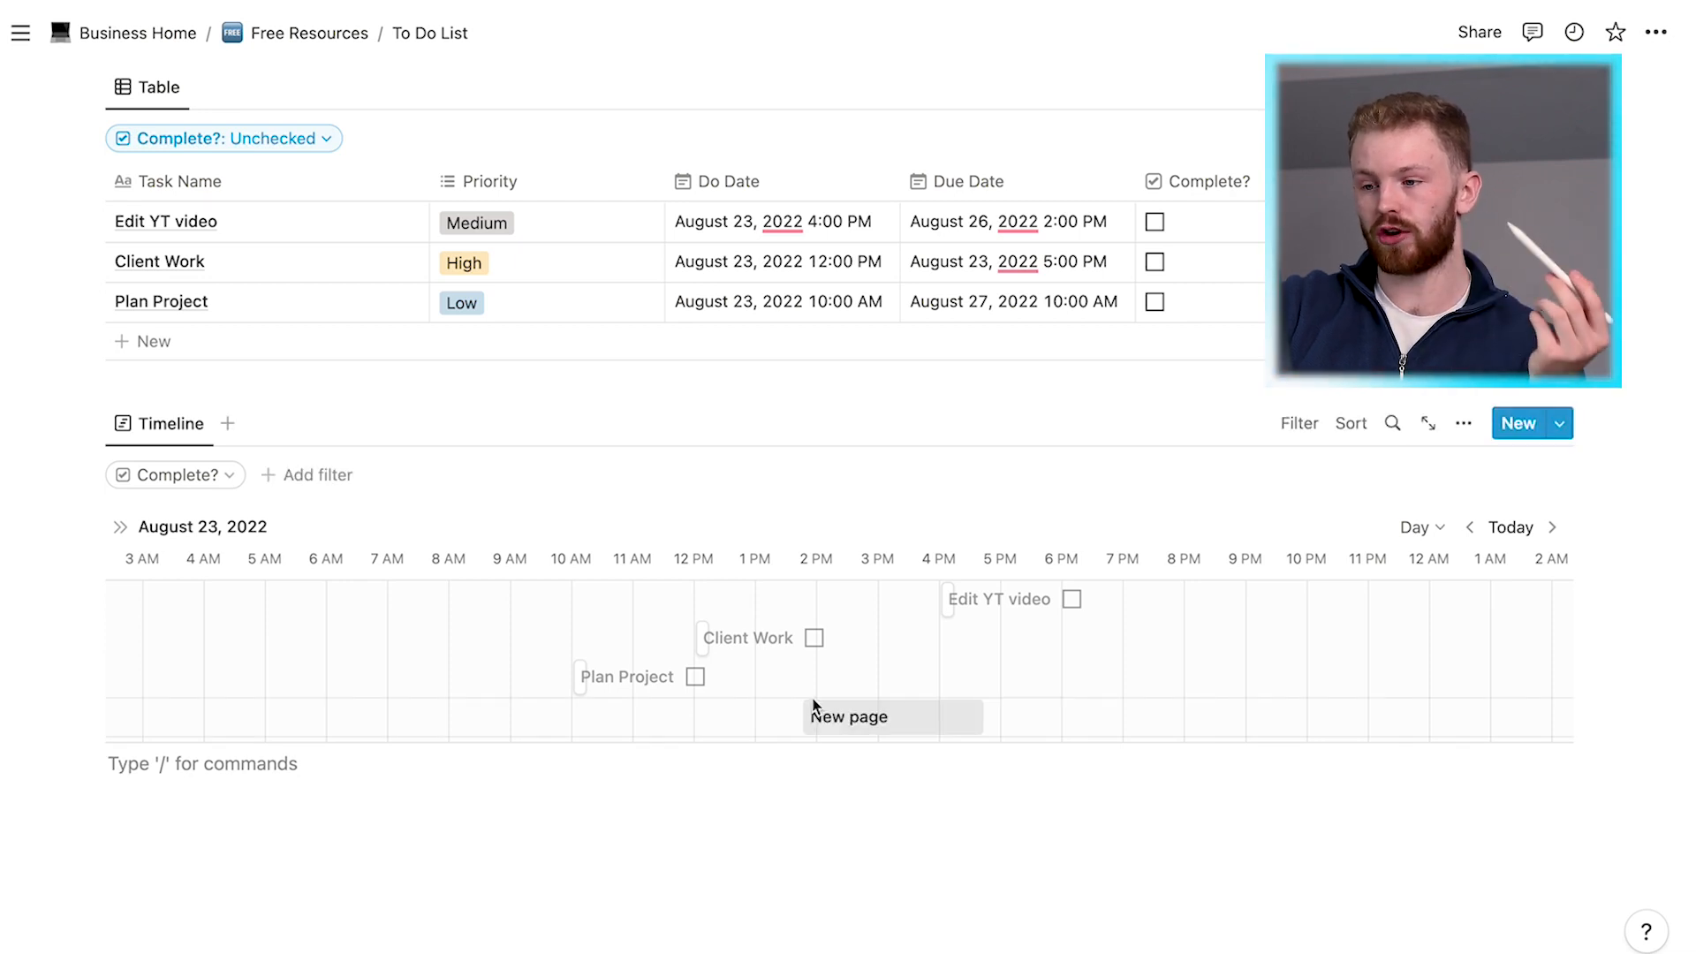
# Step: Try sorting the original table by Do Date in ascending order and marking Plan Project complete
pyautogui.scroll(3, 675, 639)
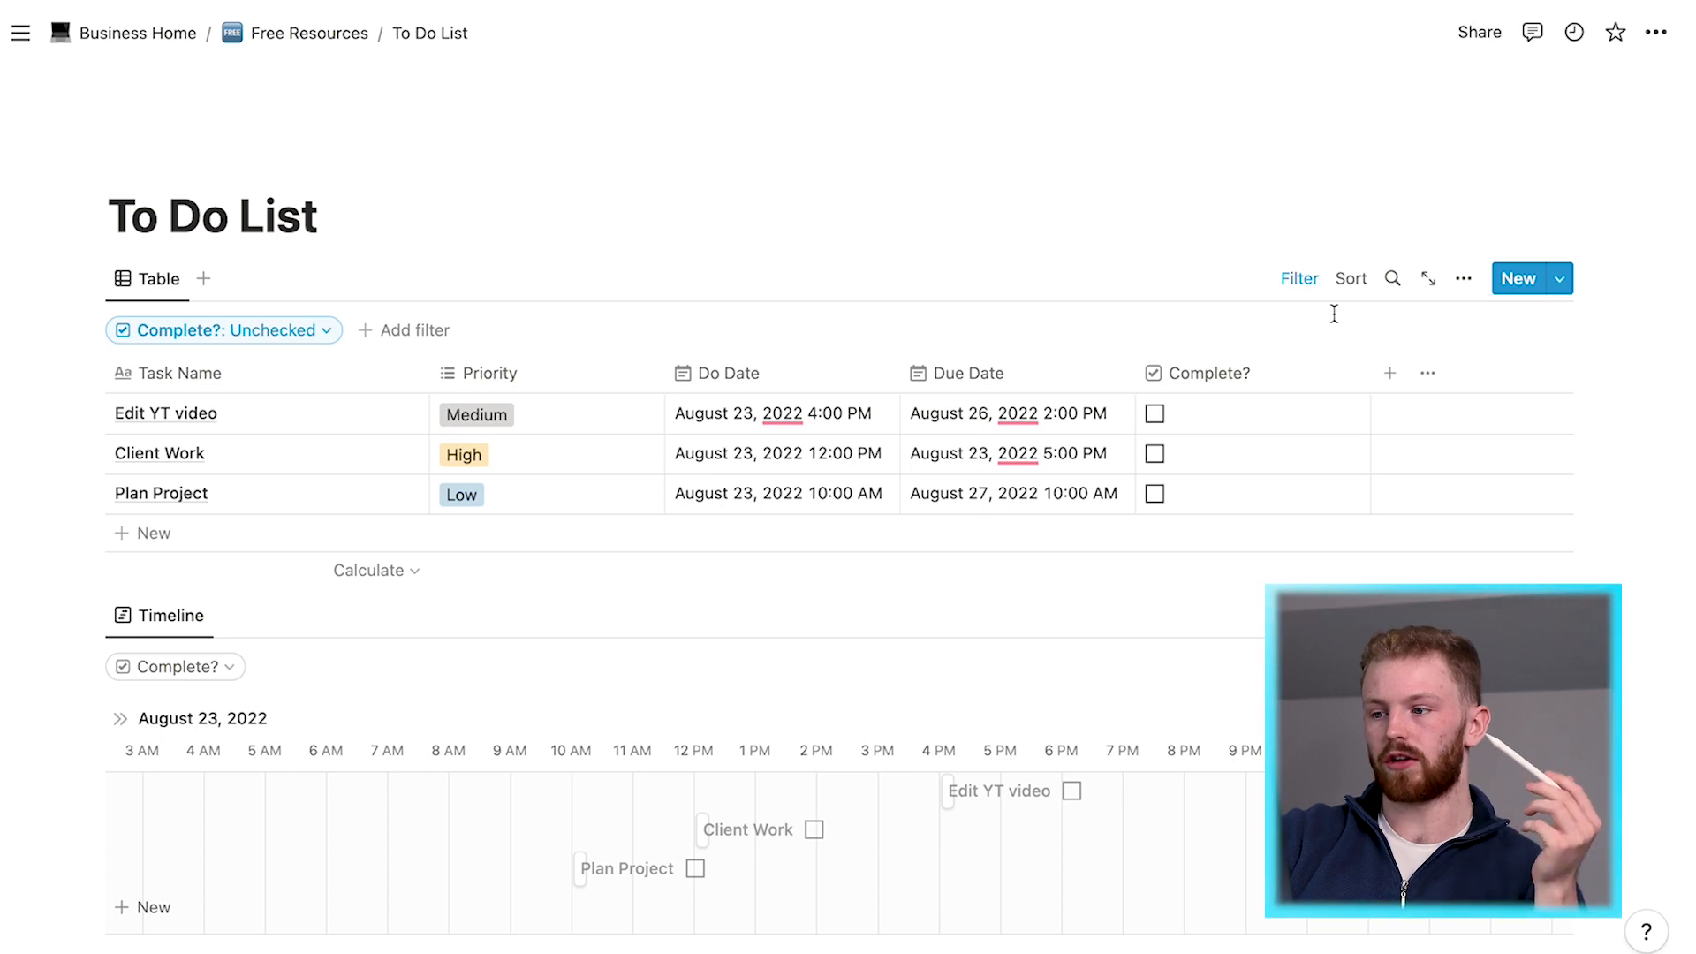
pyautogui.click(1350, 281)
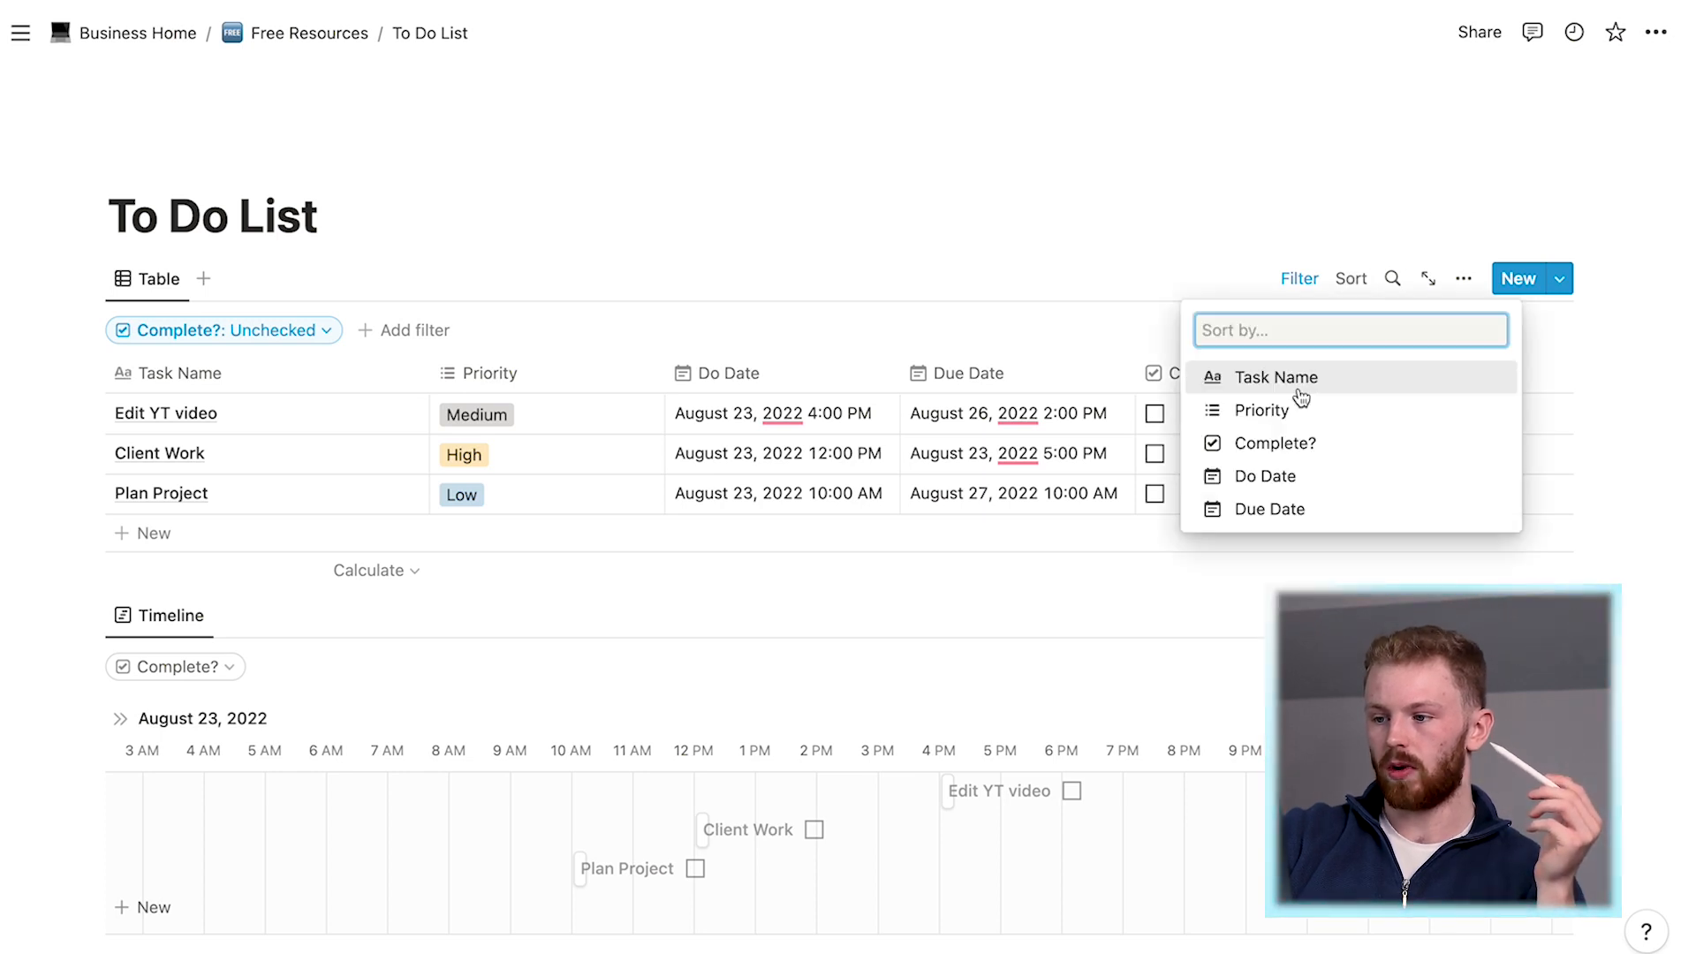
pyautogui.click(1281, 478)
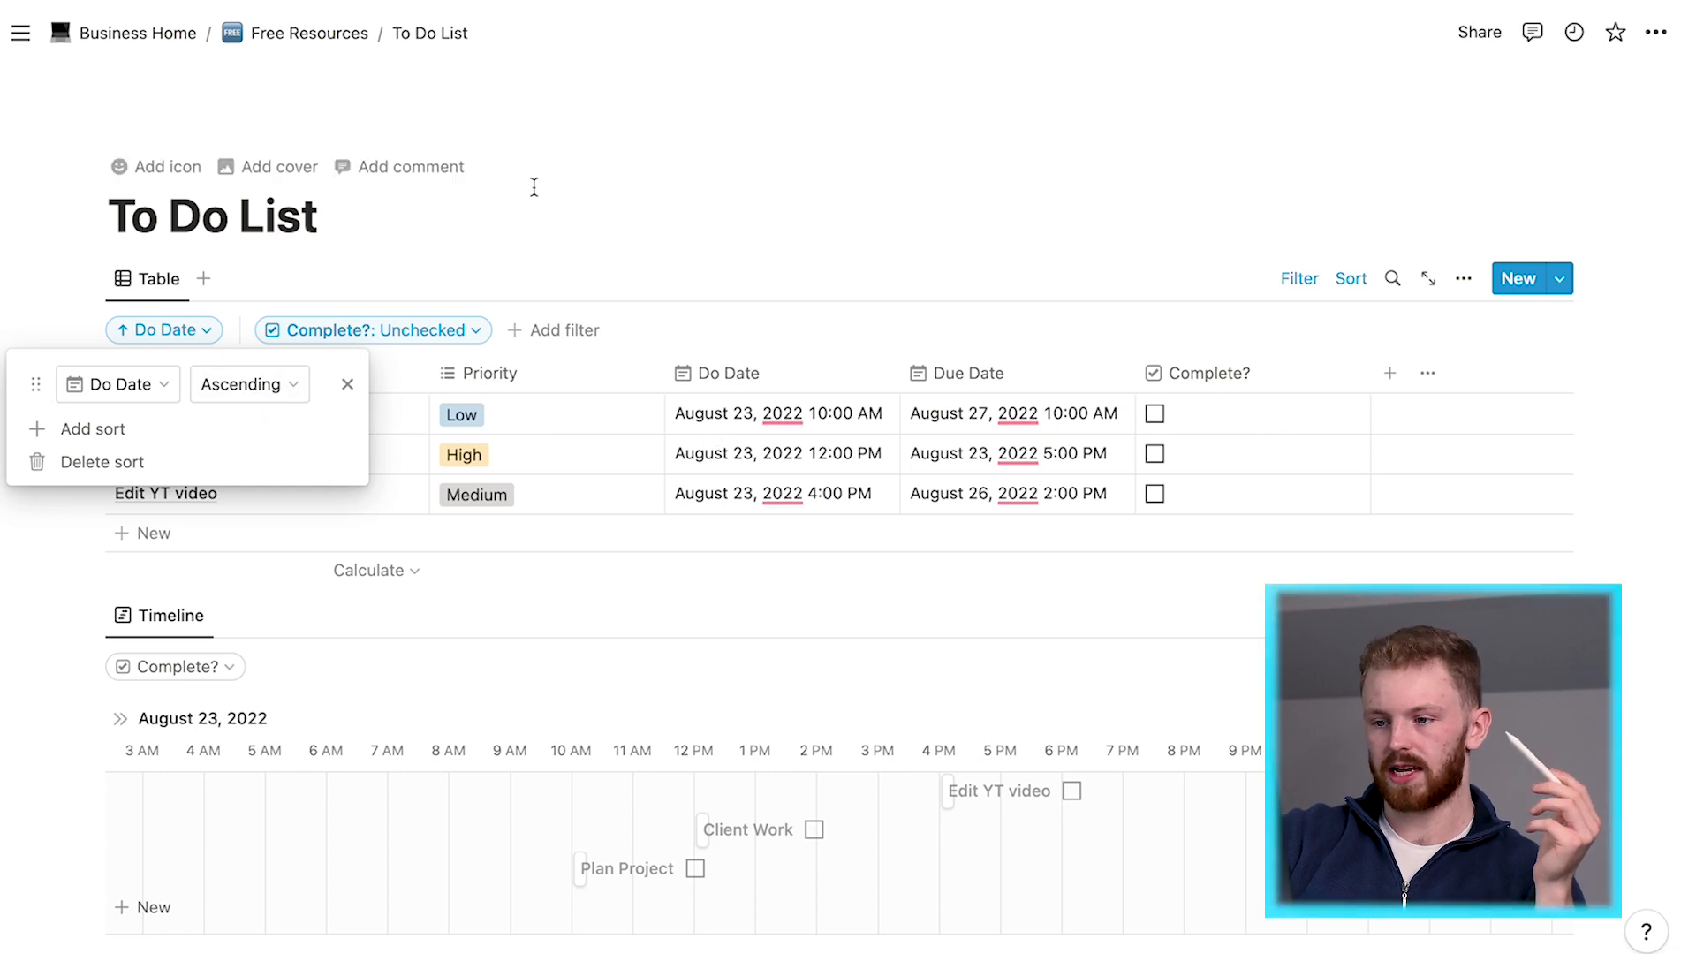
pyautogui.click(535, 187)
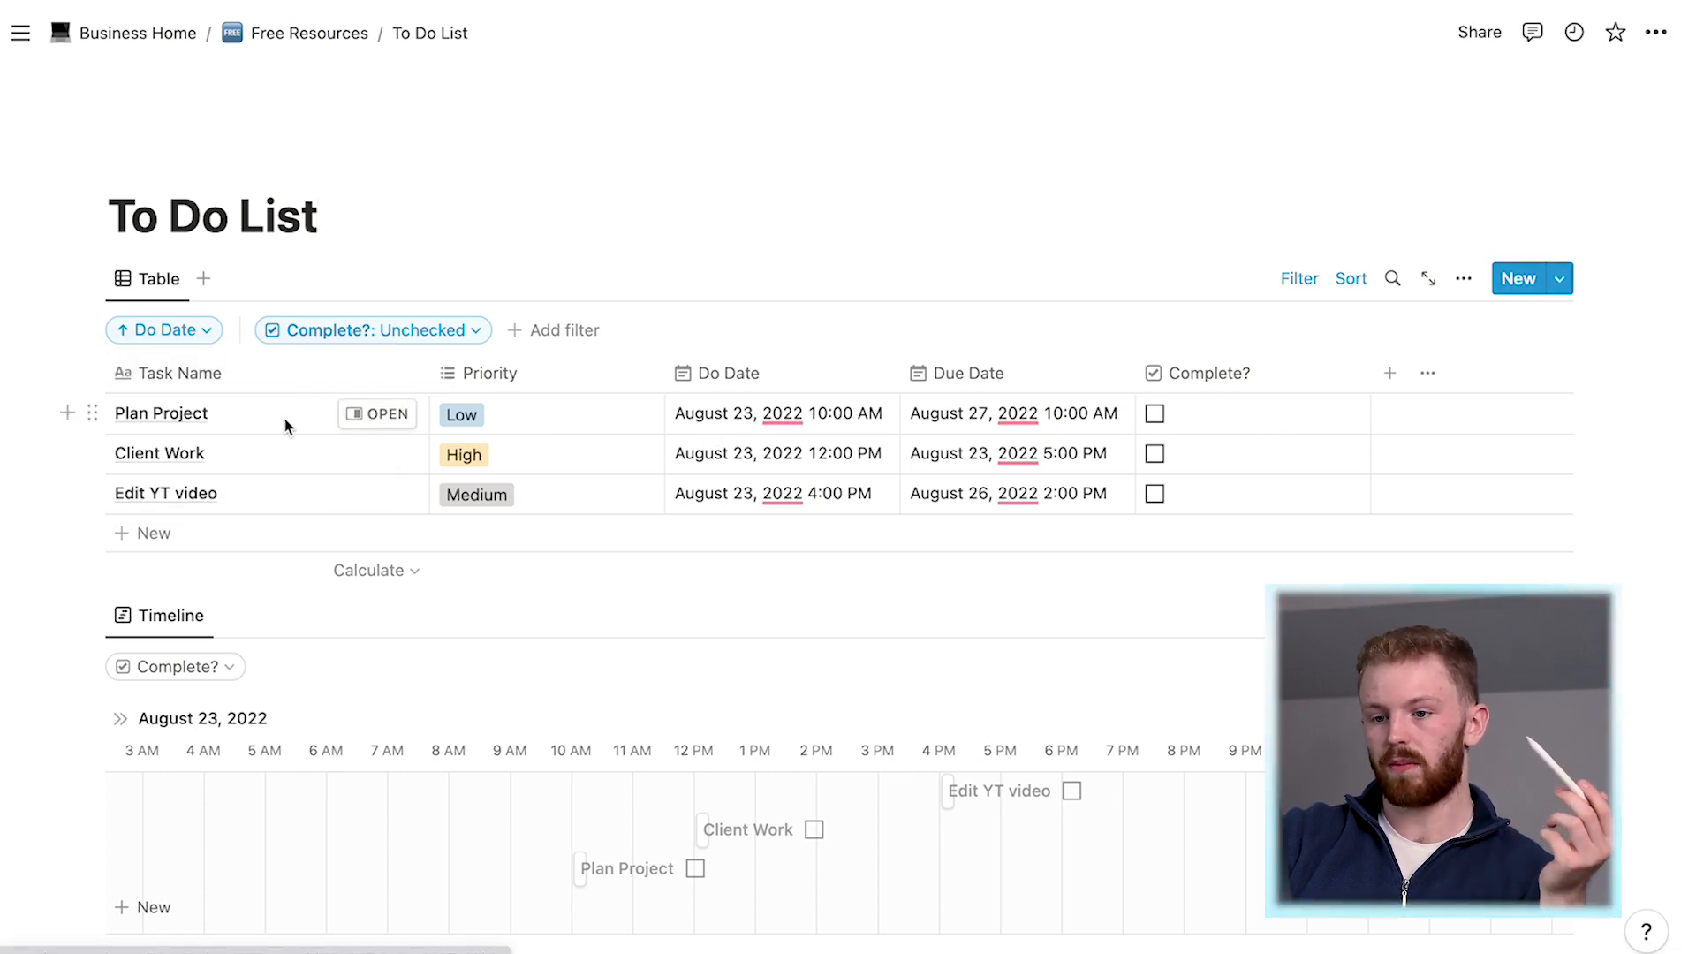
pyautogui.moveTo(804, 425)
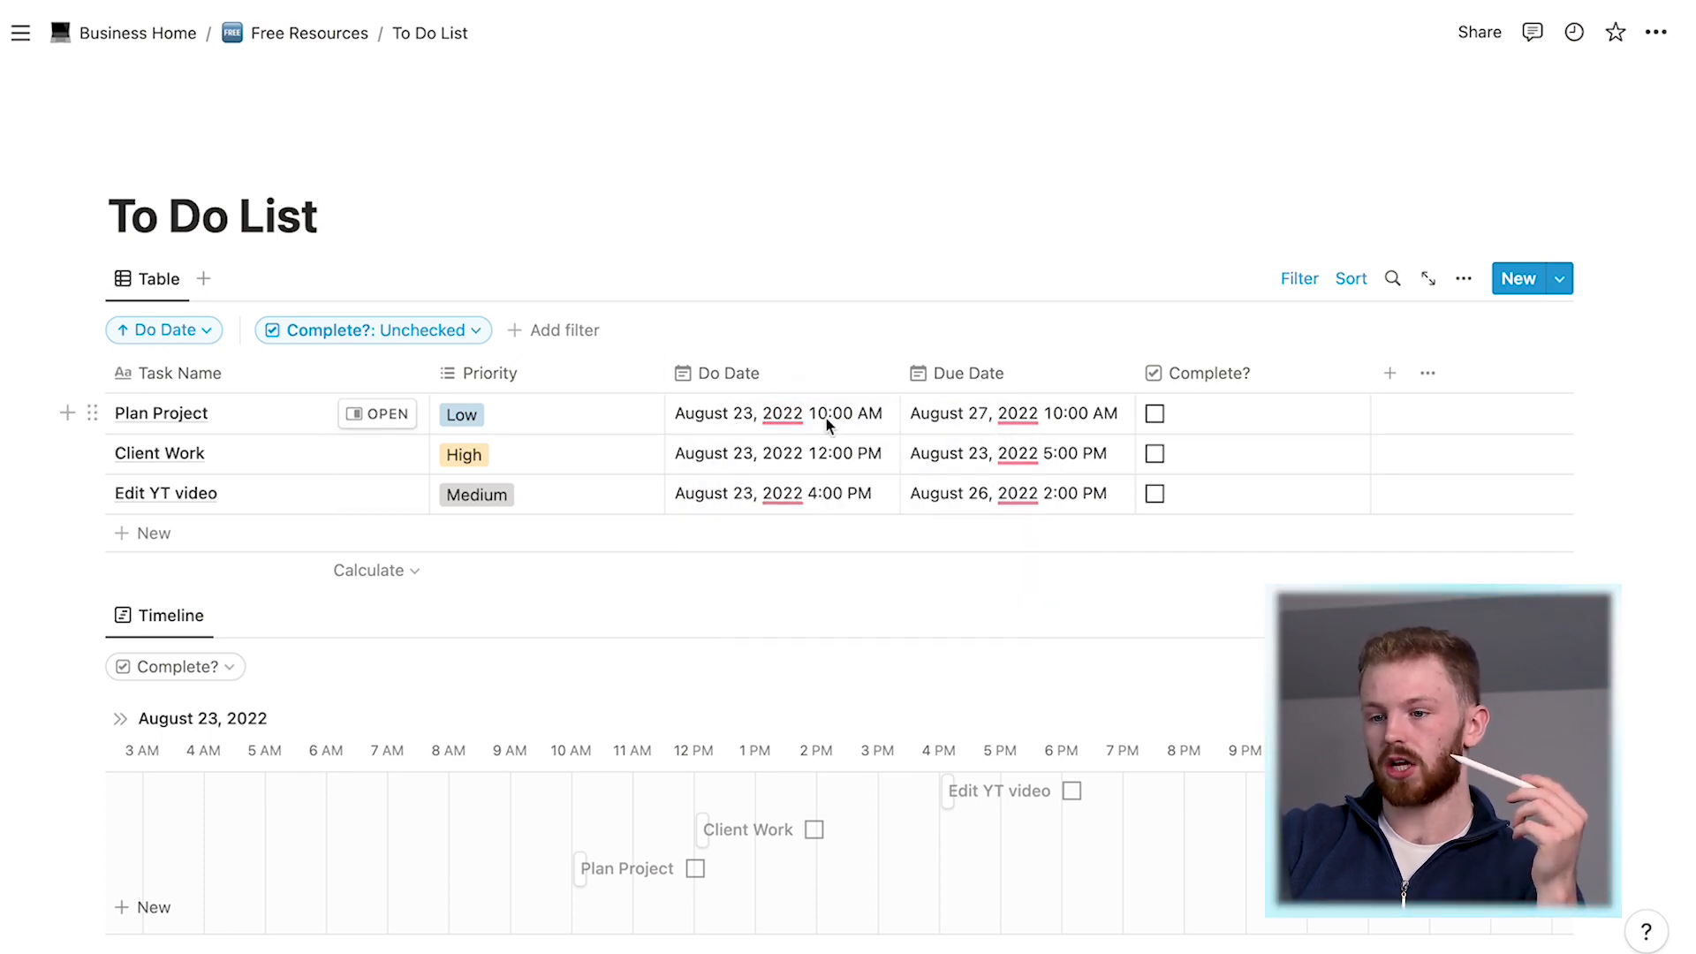
pyautogui.click(1154, 413)
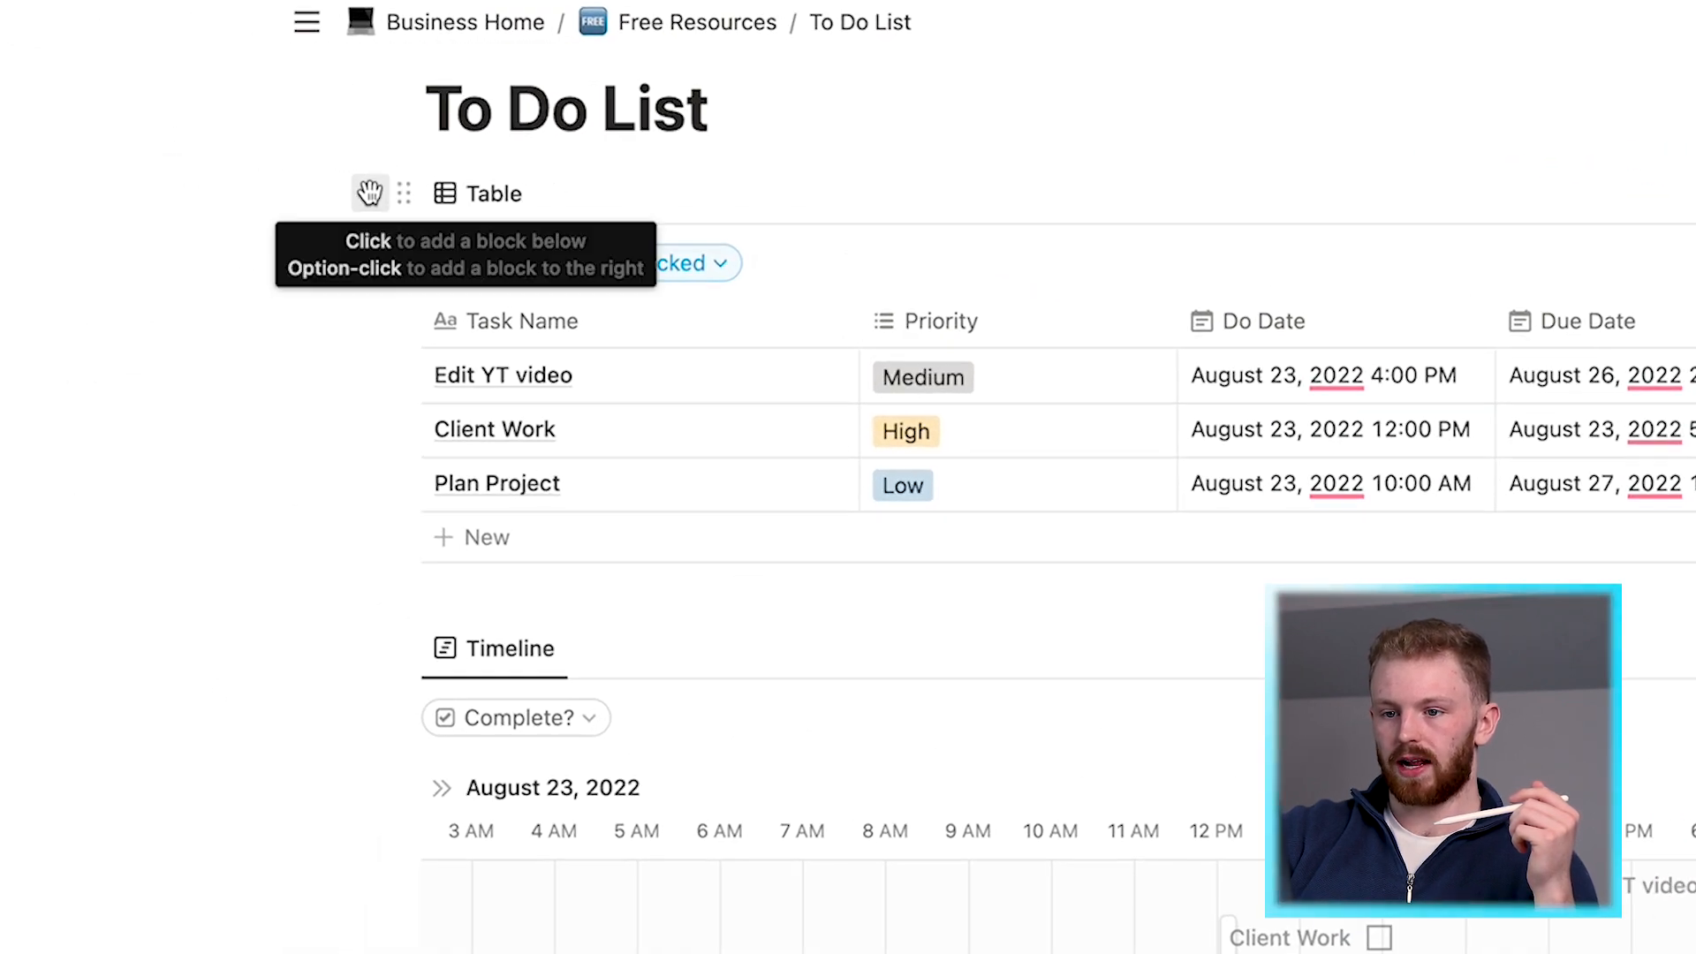
# Step: Insert a linked database view below the original table, using To do list as its data source
pyautogui.click(369, 193)
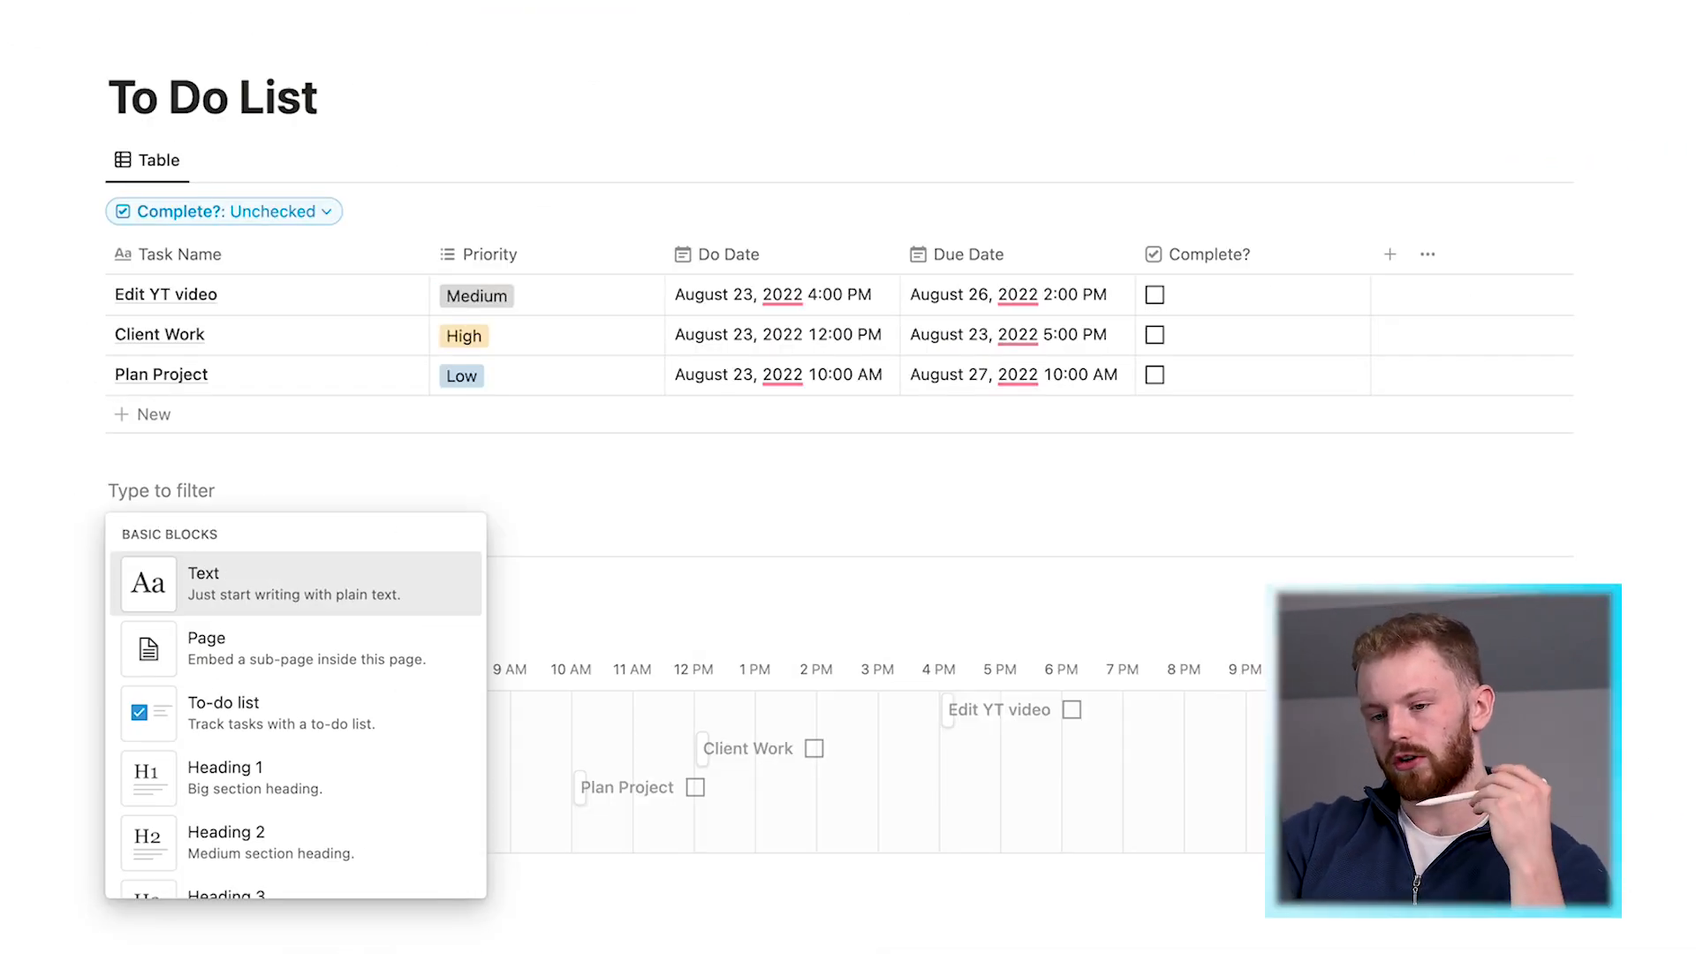
pyautogui.write('link')
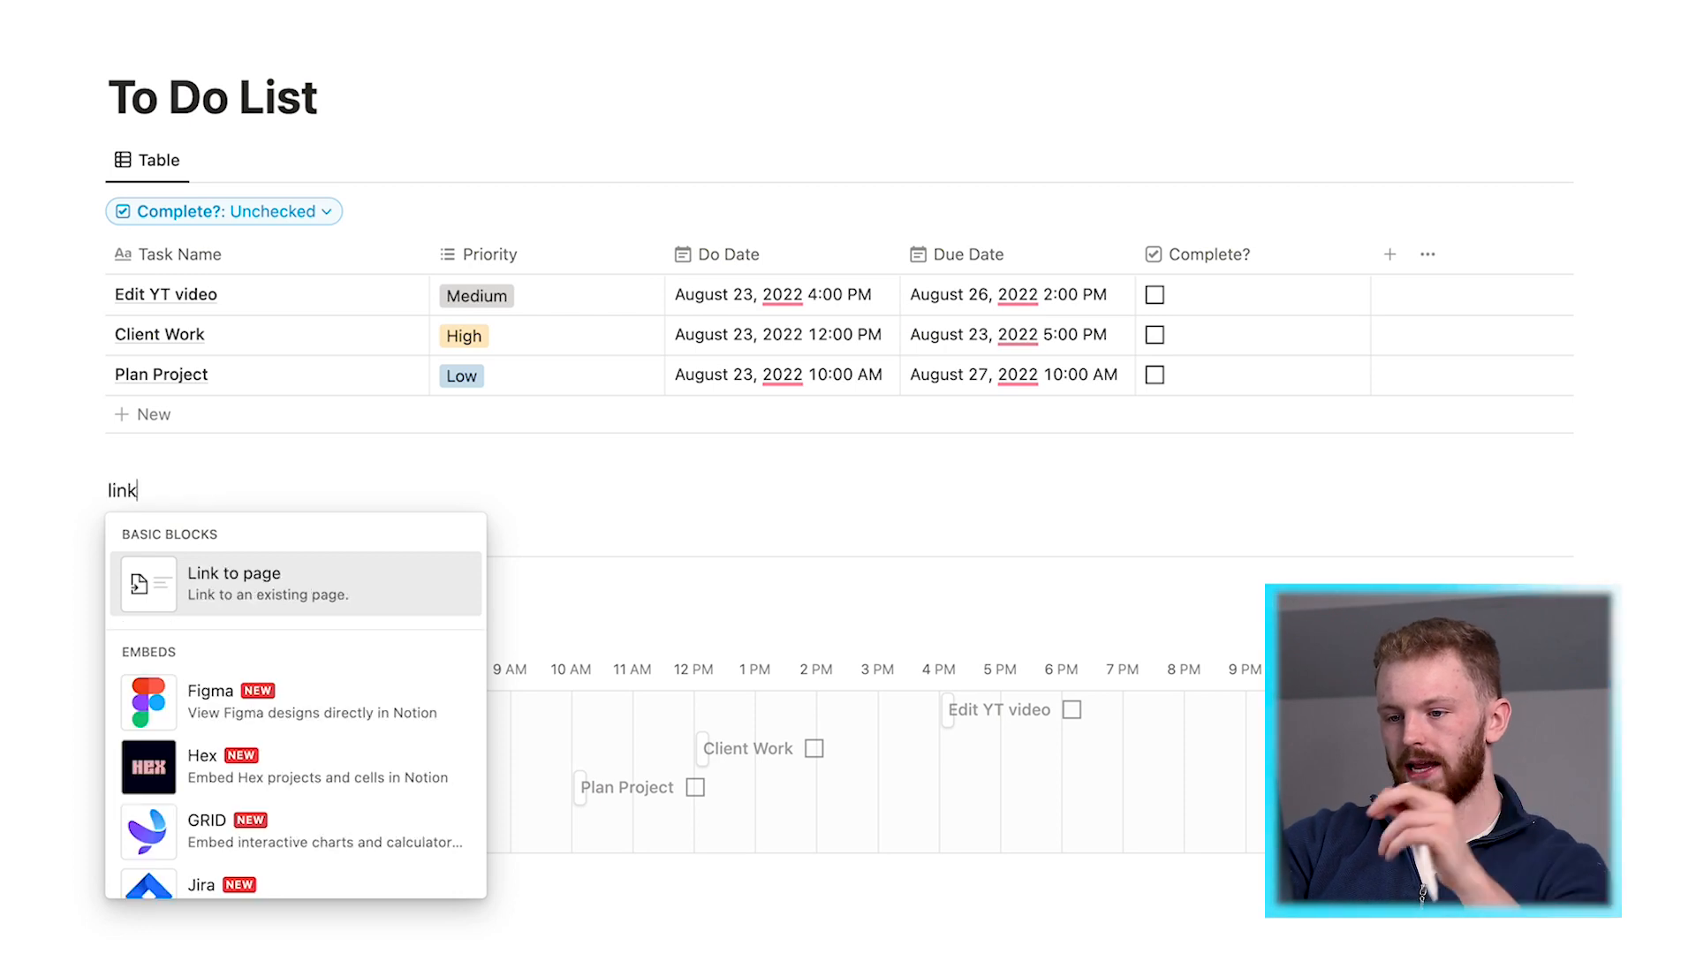
pyautogui.write('ed')
pyautogui.click(304, 600)
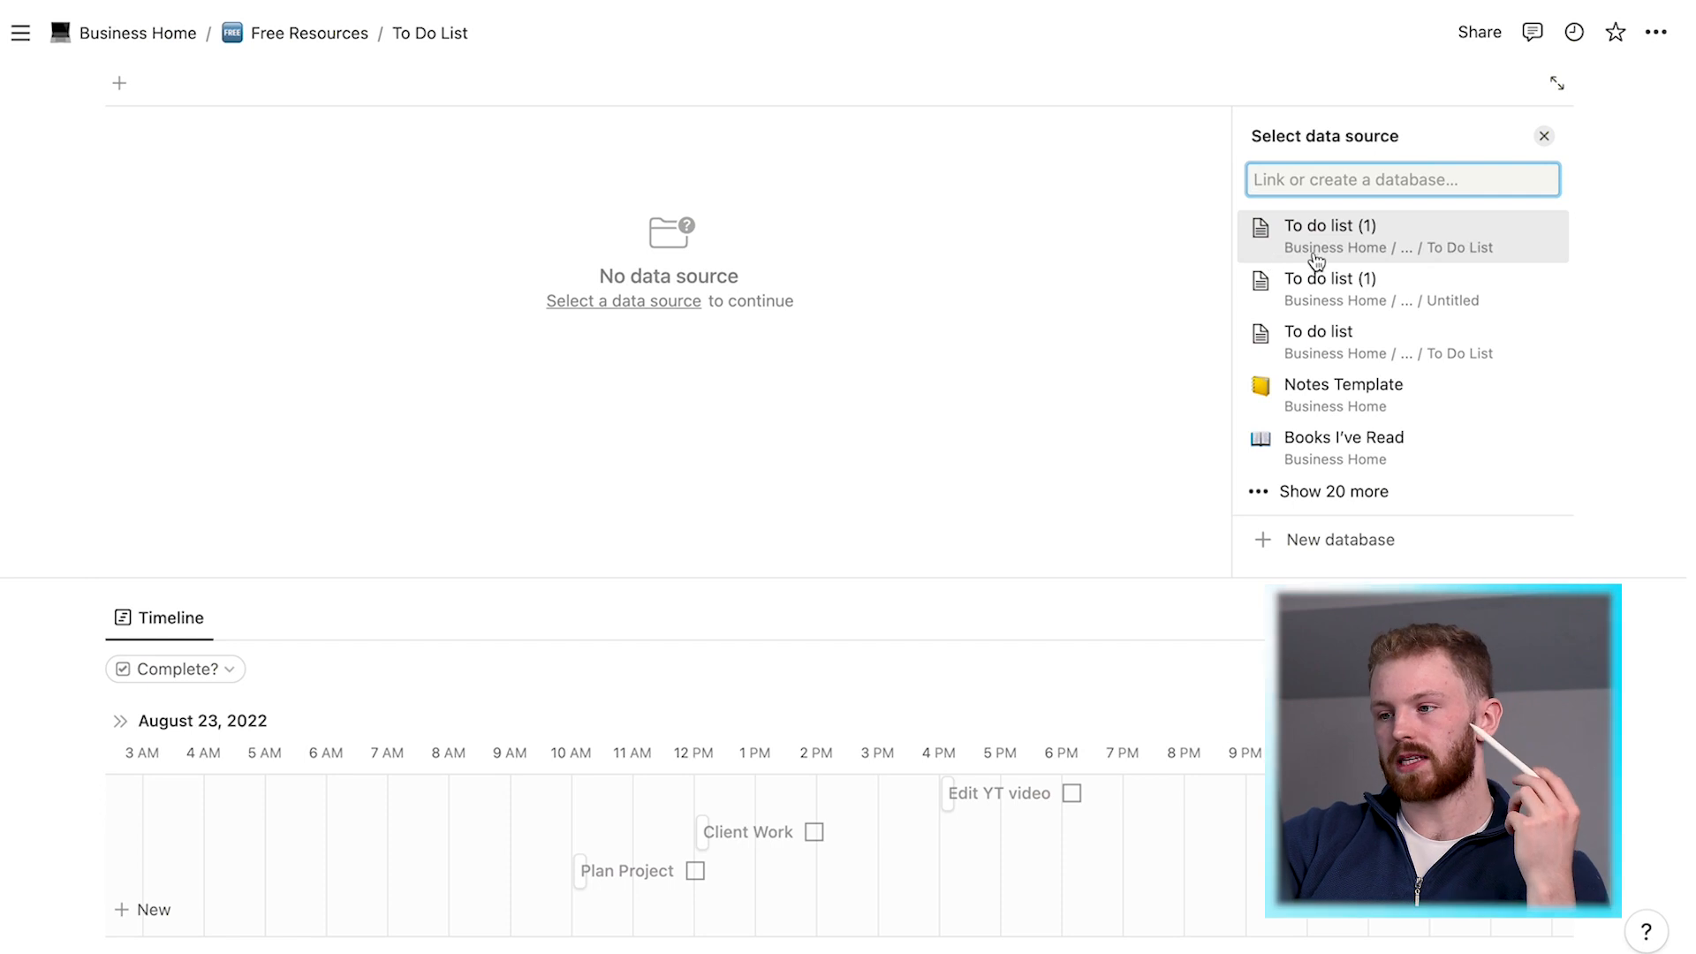
pyautogui.click(1322, 341)
pyautogui.scroll(3, 1020, 318)
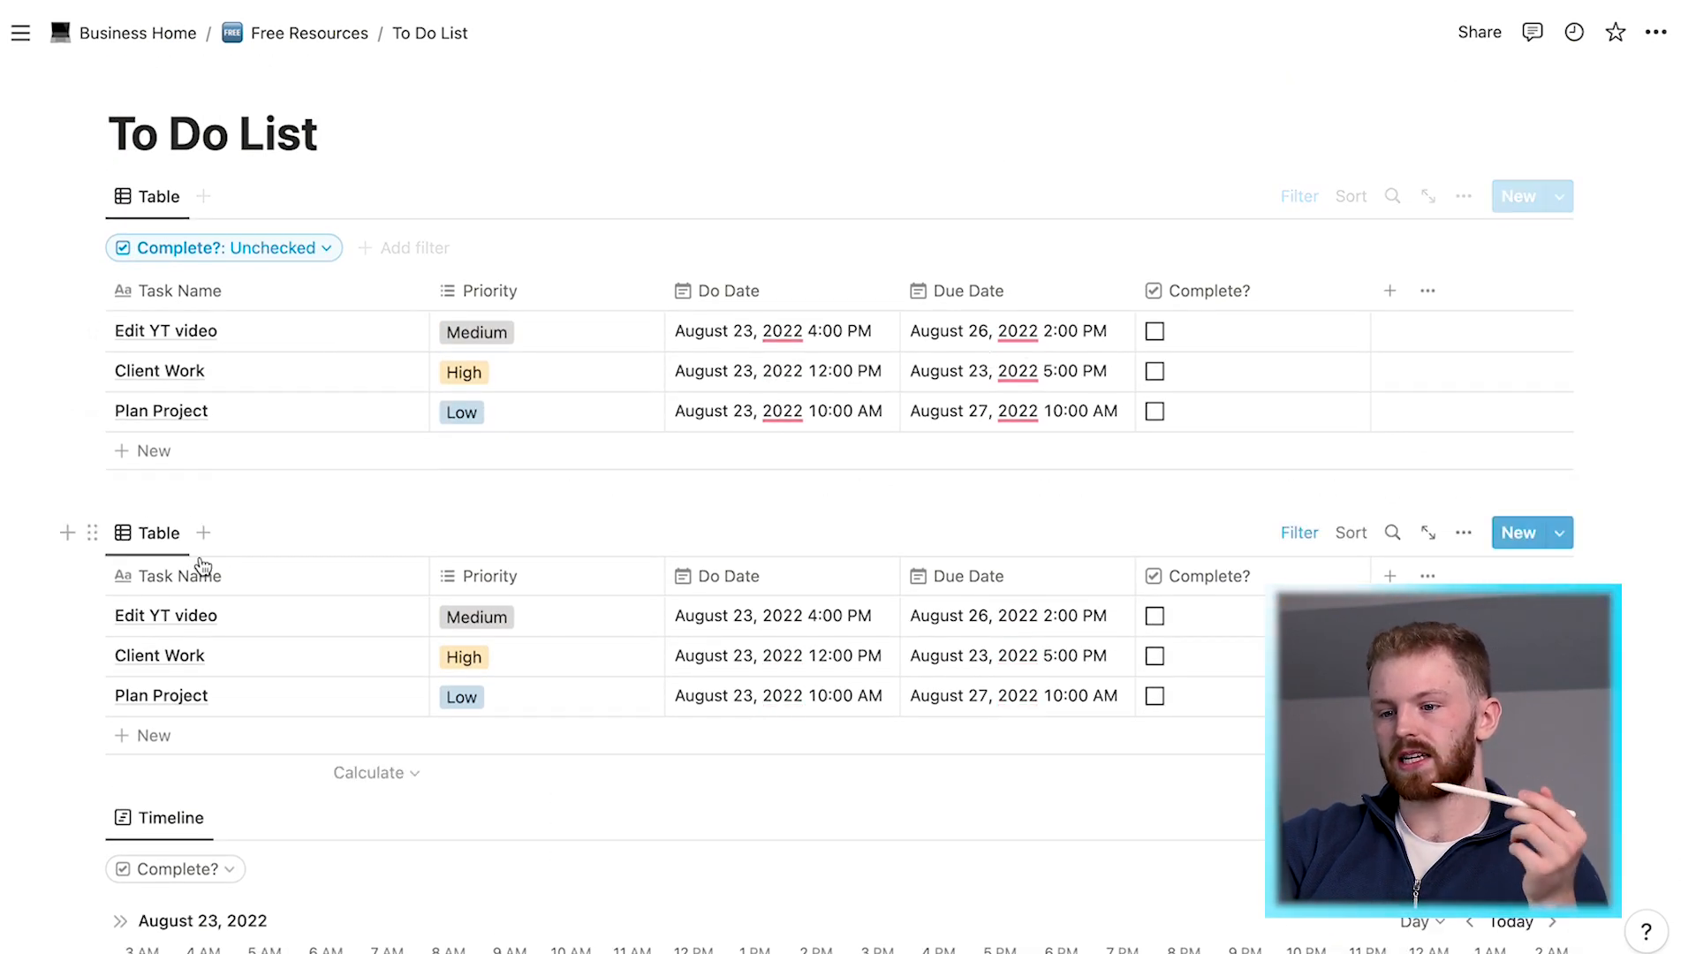
# Step: Switch the new linked view's layout from Table to Timeline
pyautogui.click(149, 533)
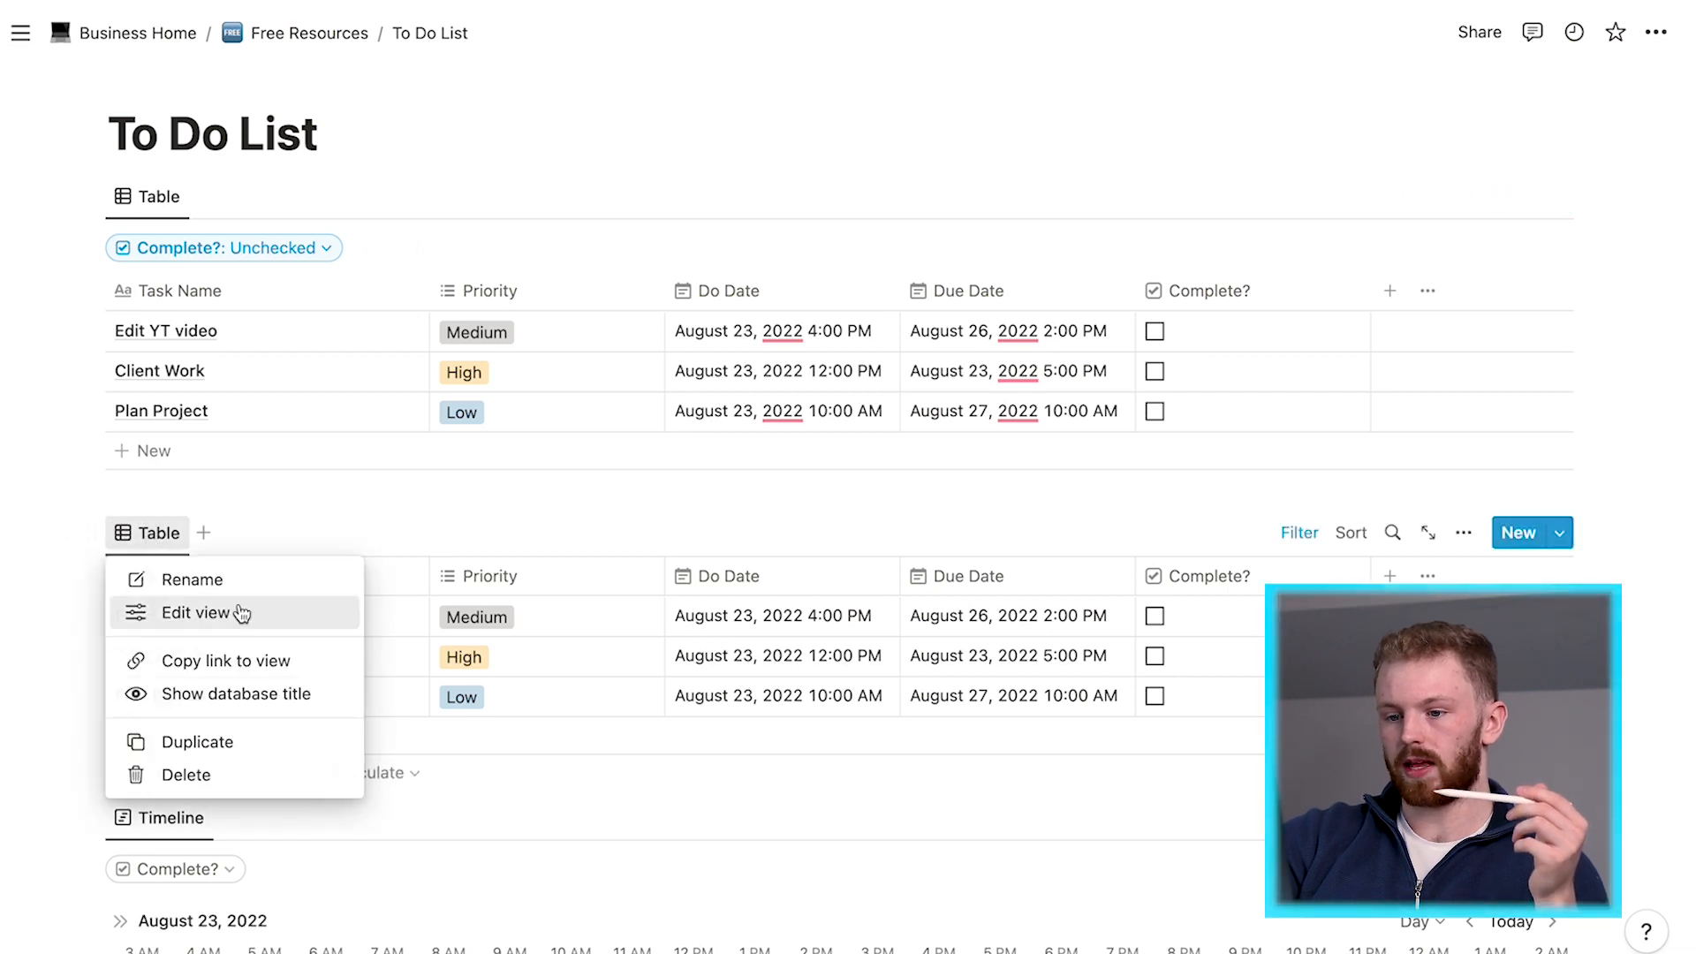
pyautogui.click(195, 612)
pyautogui.click(1289, 257)
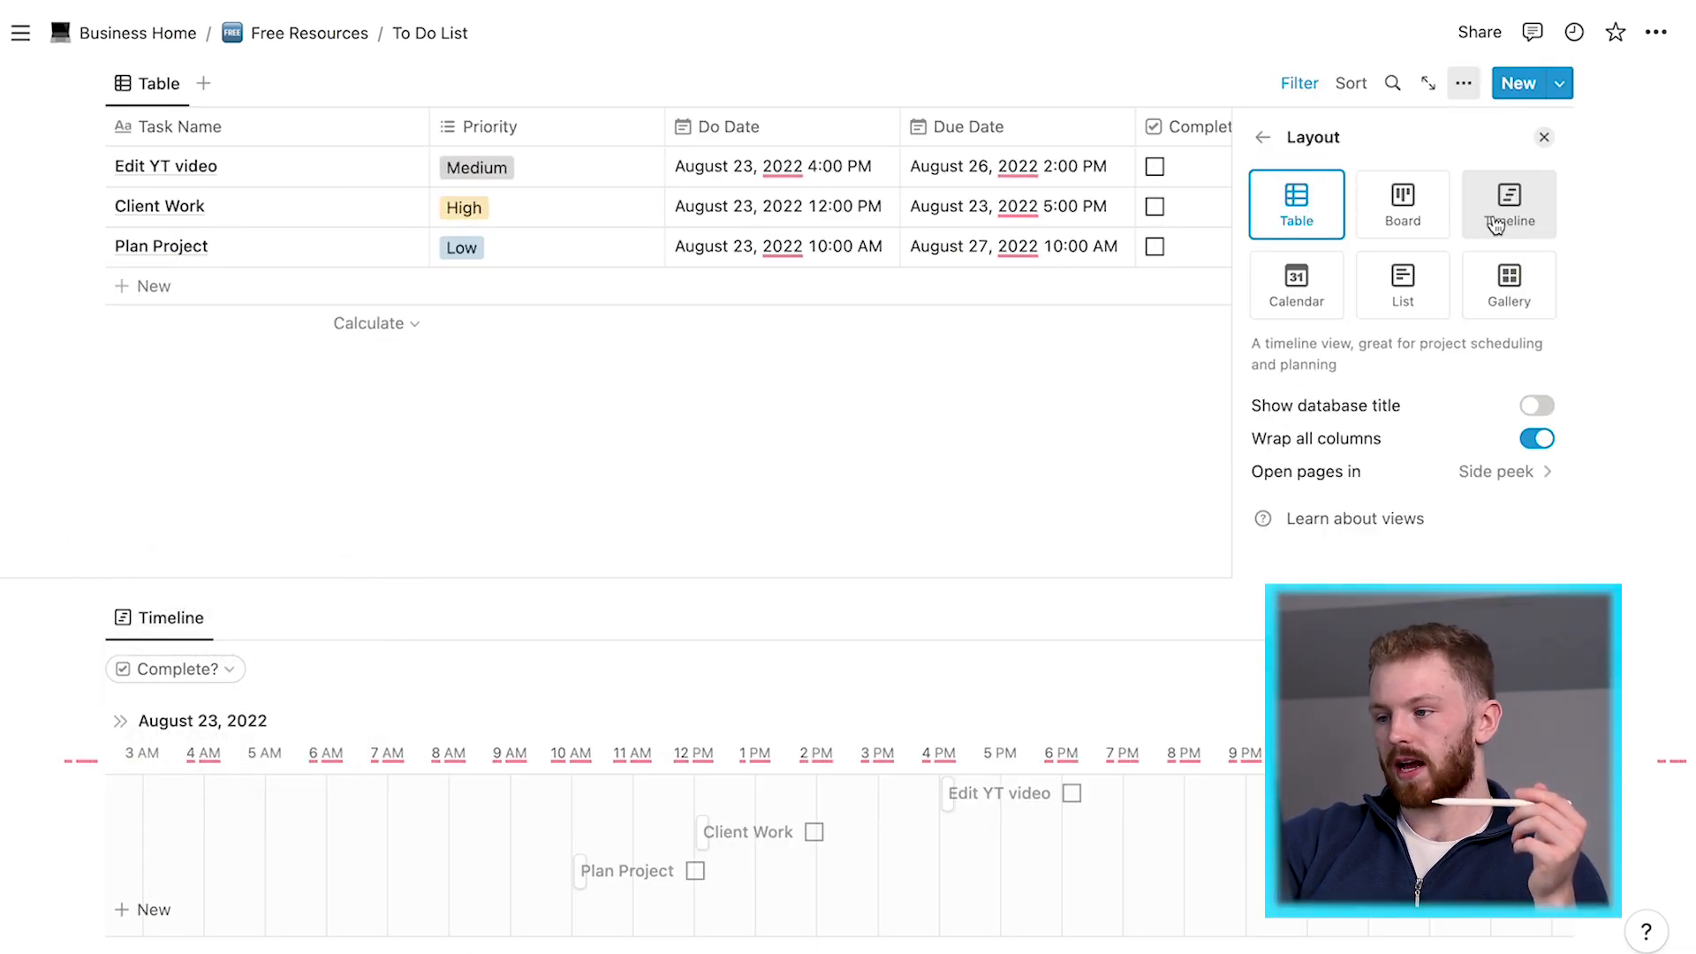
pyautogui.click(1495, 226)
pyautogui.click(1543, 137)
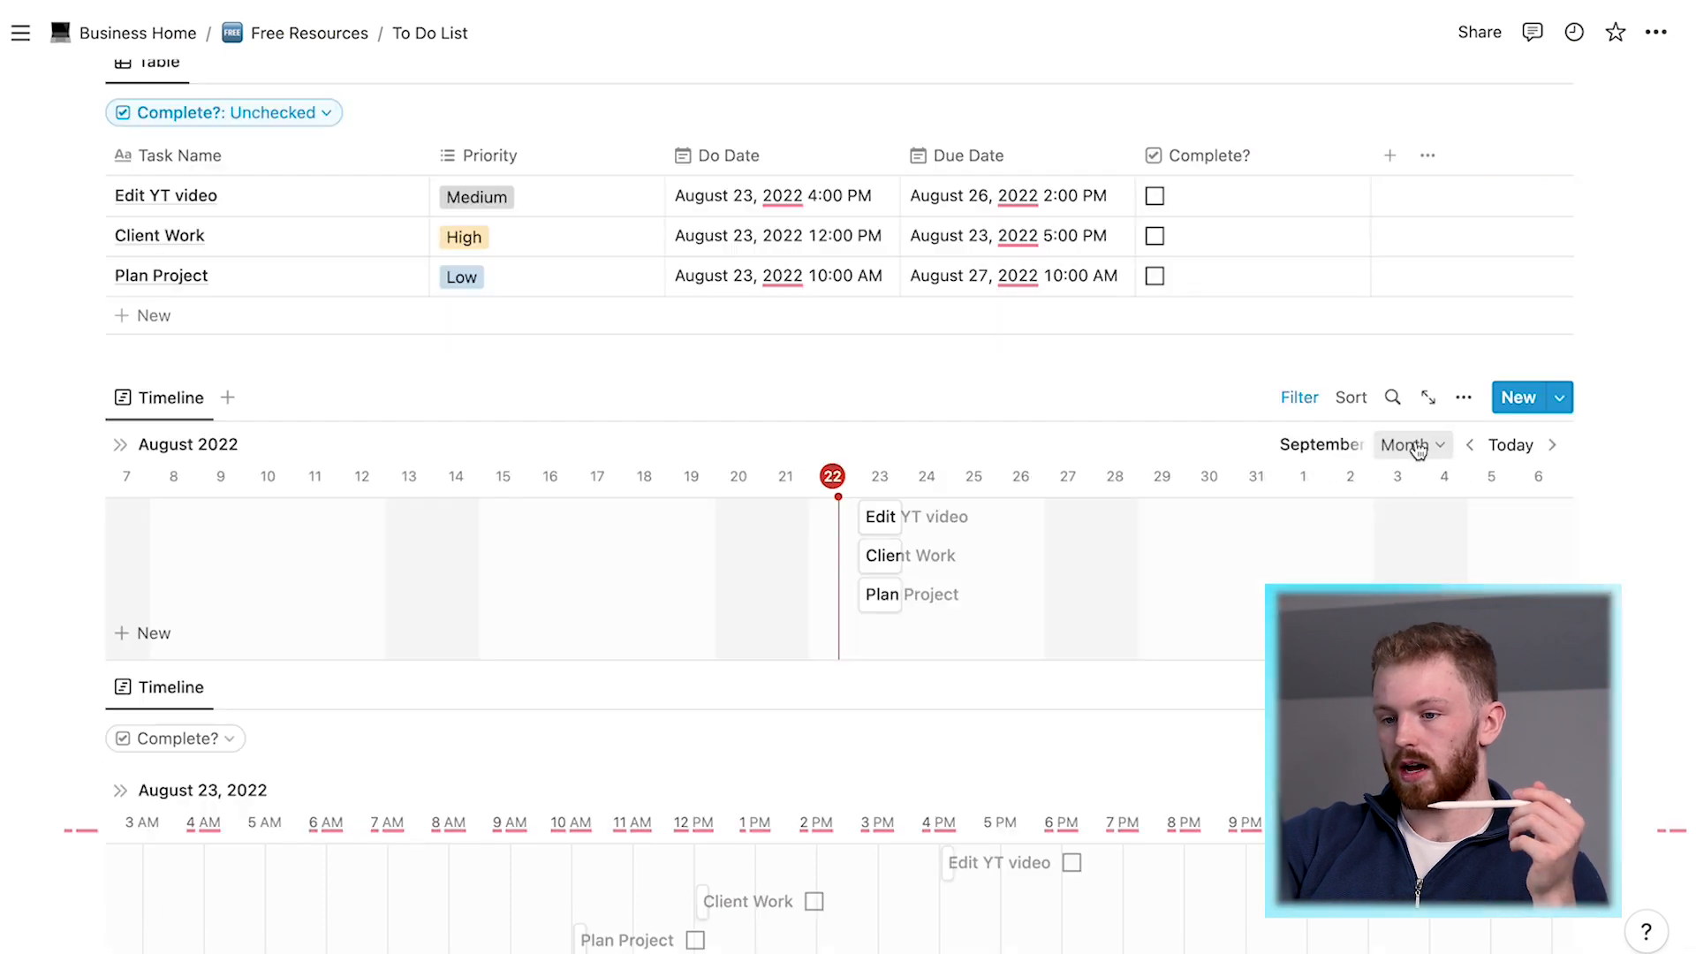
# Step: Add a task named "Walk the dog" with Medium priority to the original table
pyautogui.scroll(2, 974, 455)
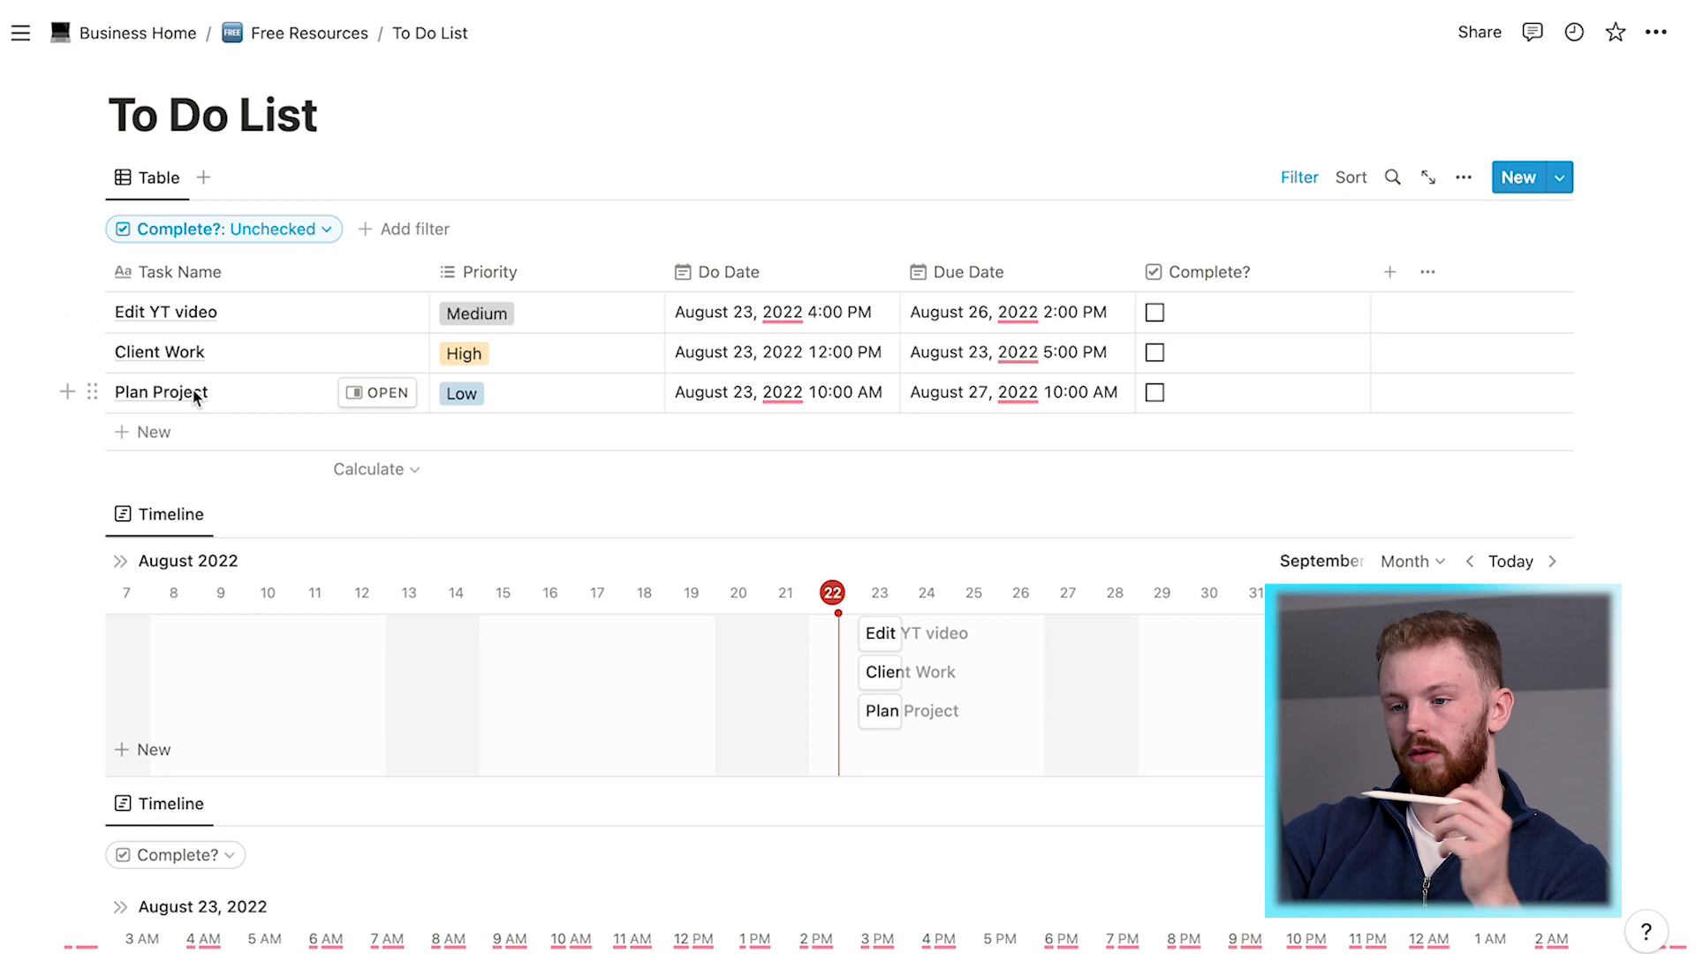
pyautogui.scroll(1, 193, 397)
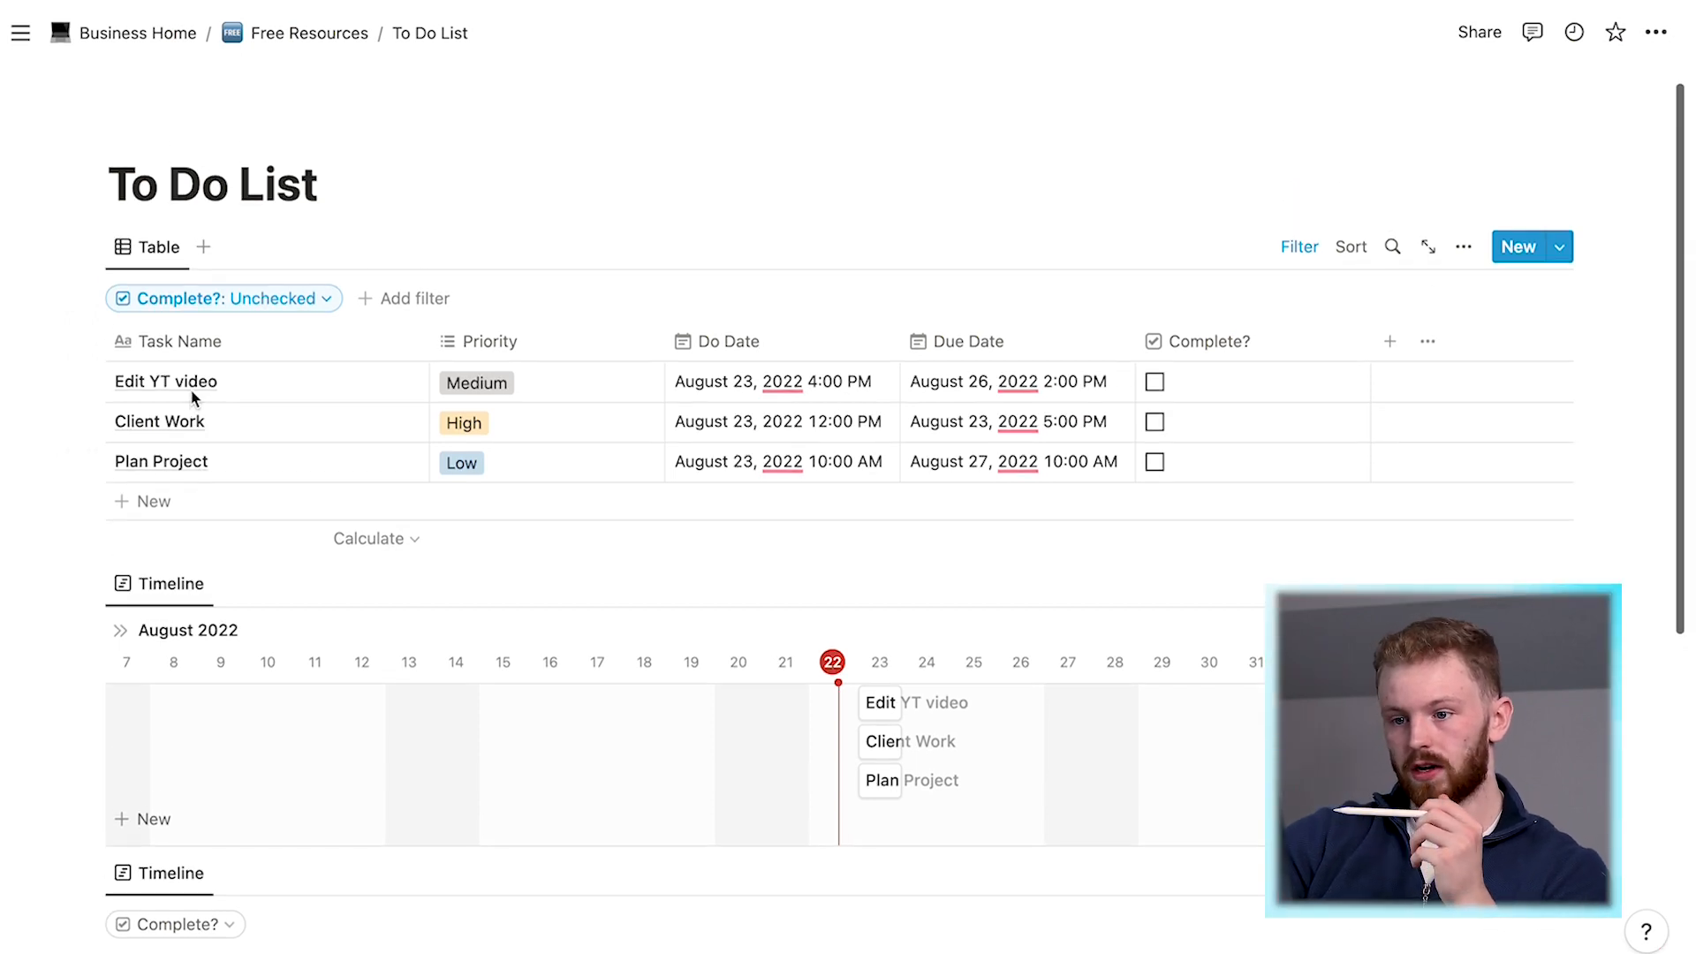
pyautogui.click(168, 497)
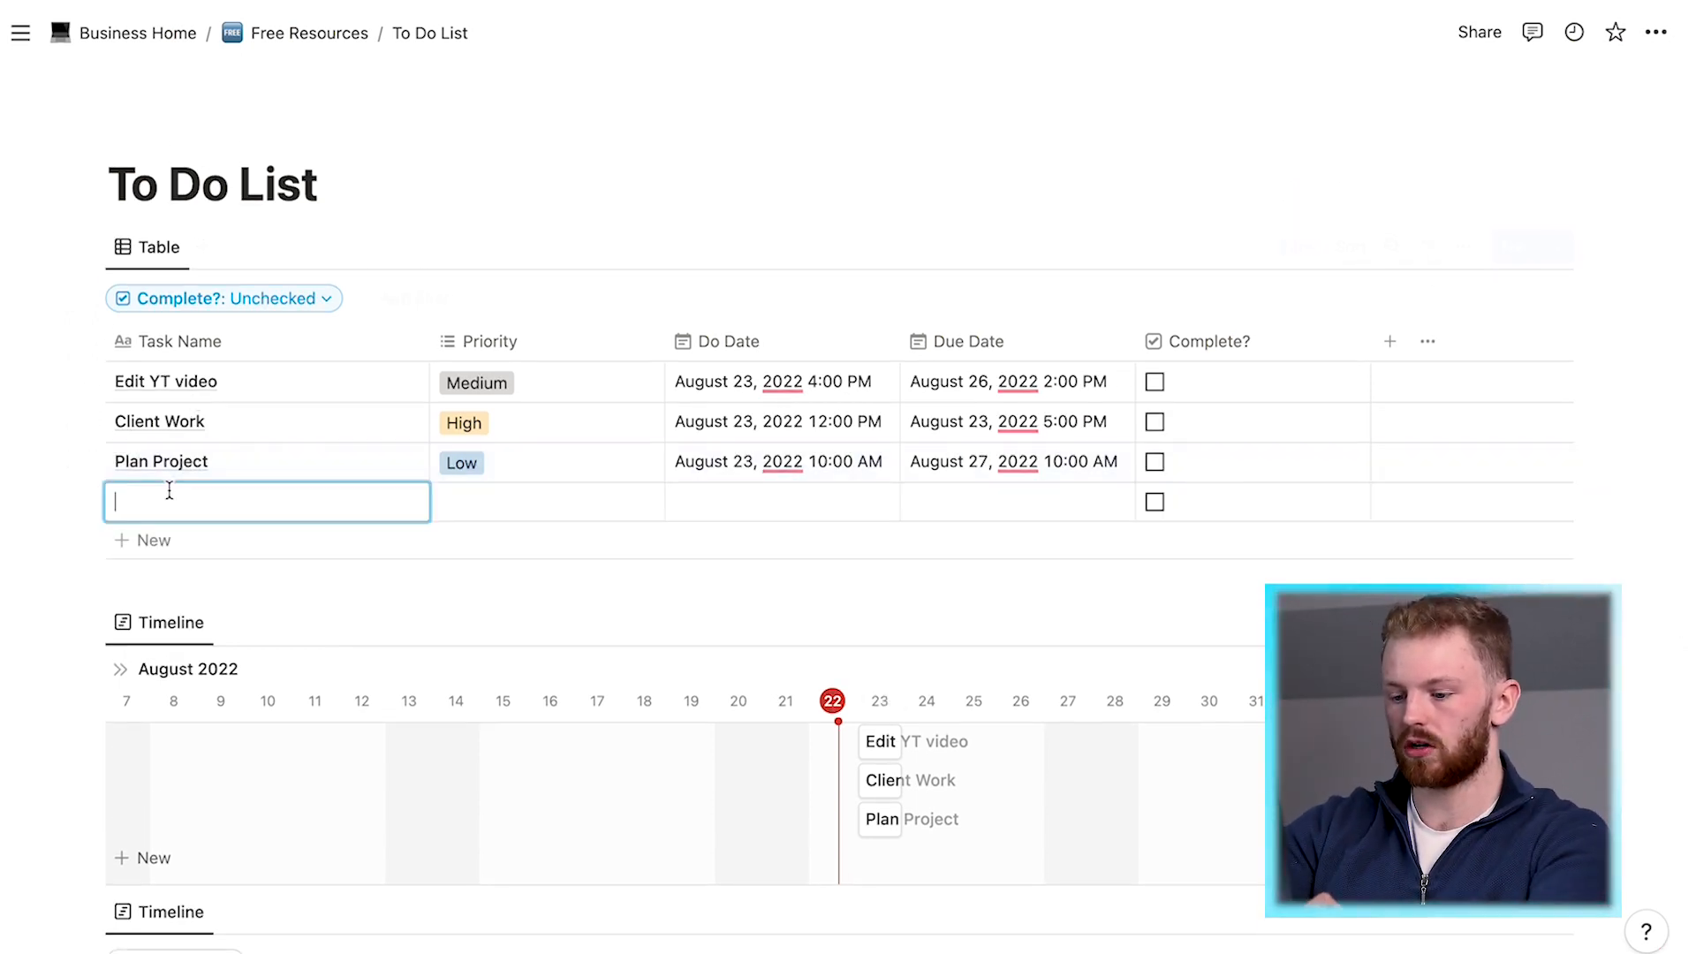
pyautogui.write('Walk the dog')
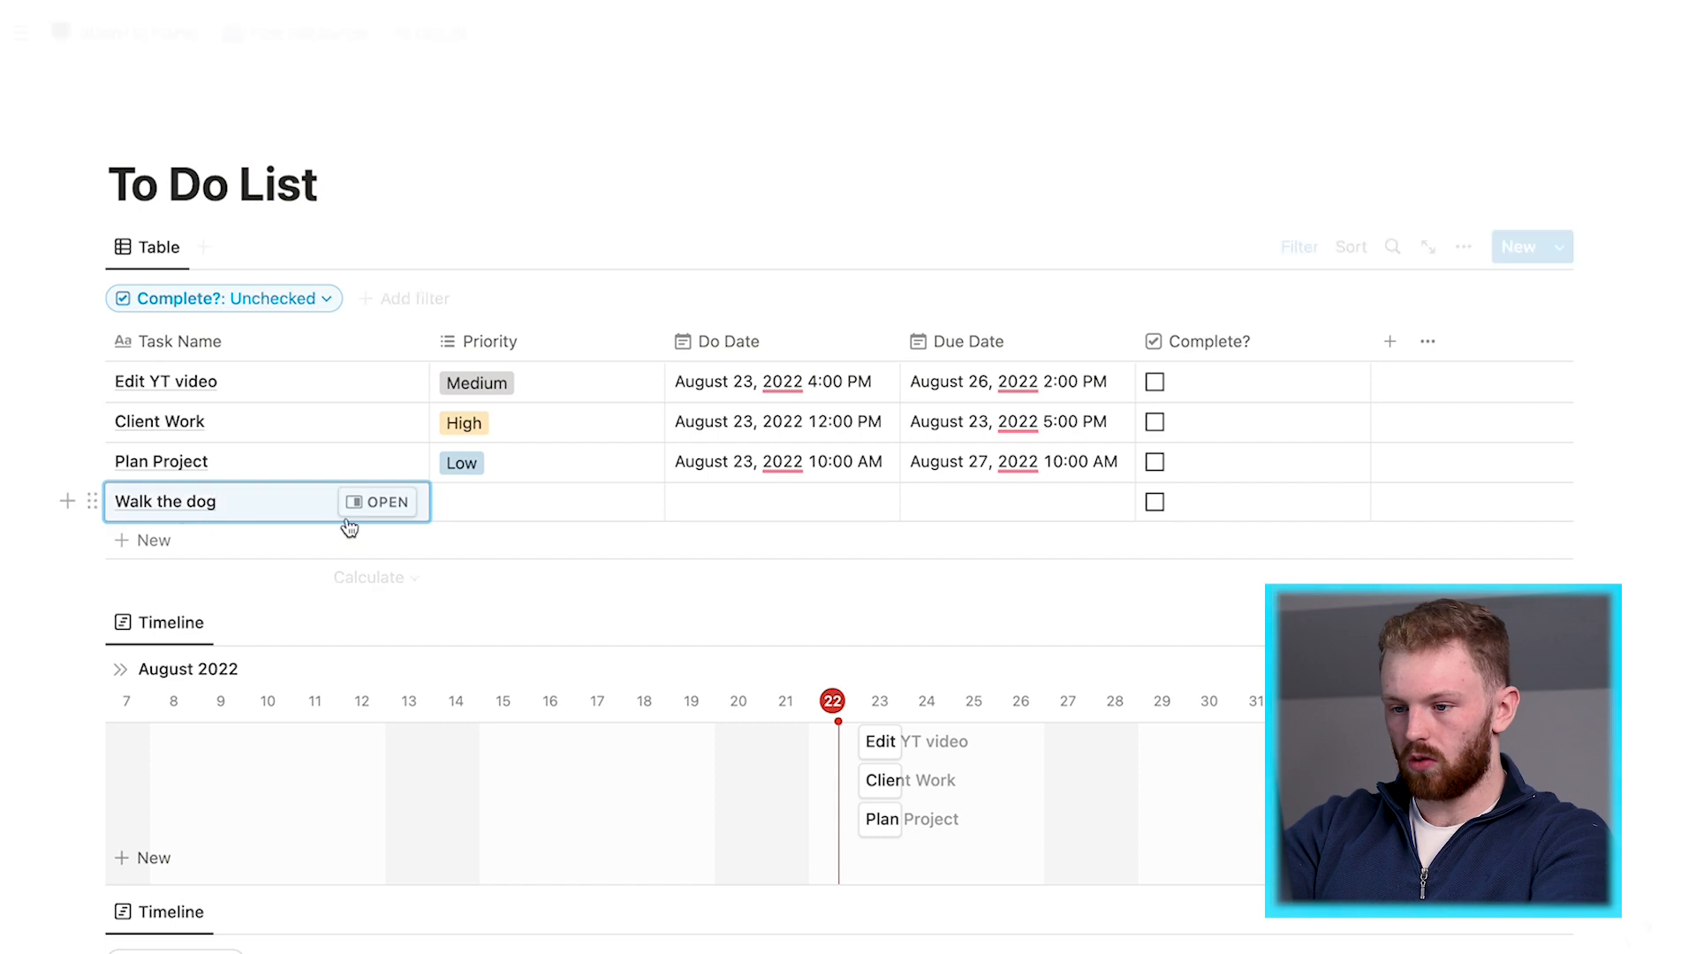
pyautogui.click(471, 503)
pyautogui.click(511, 611)
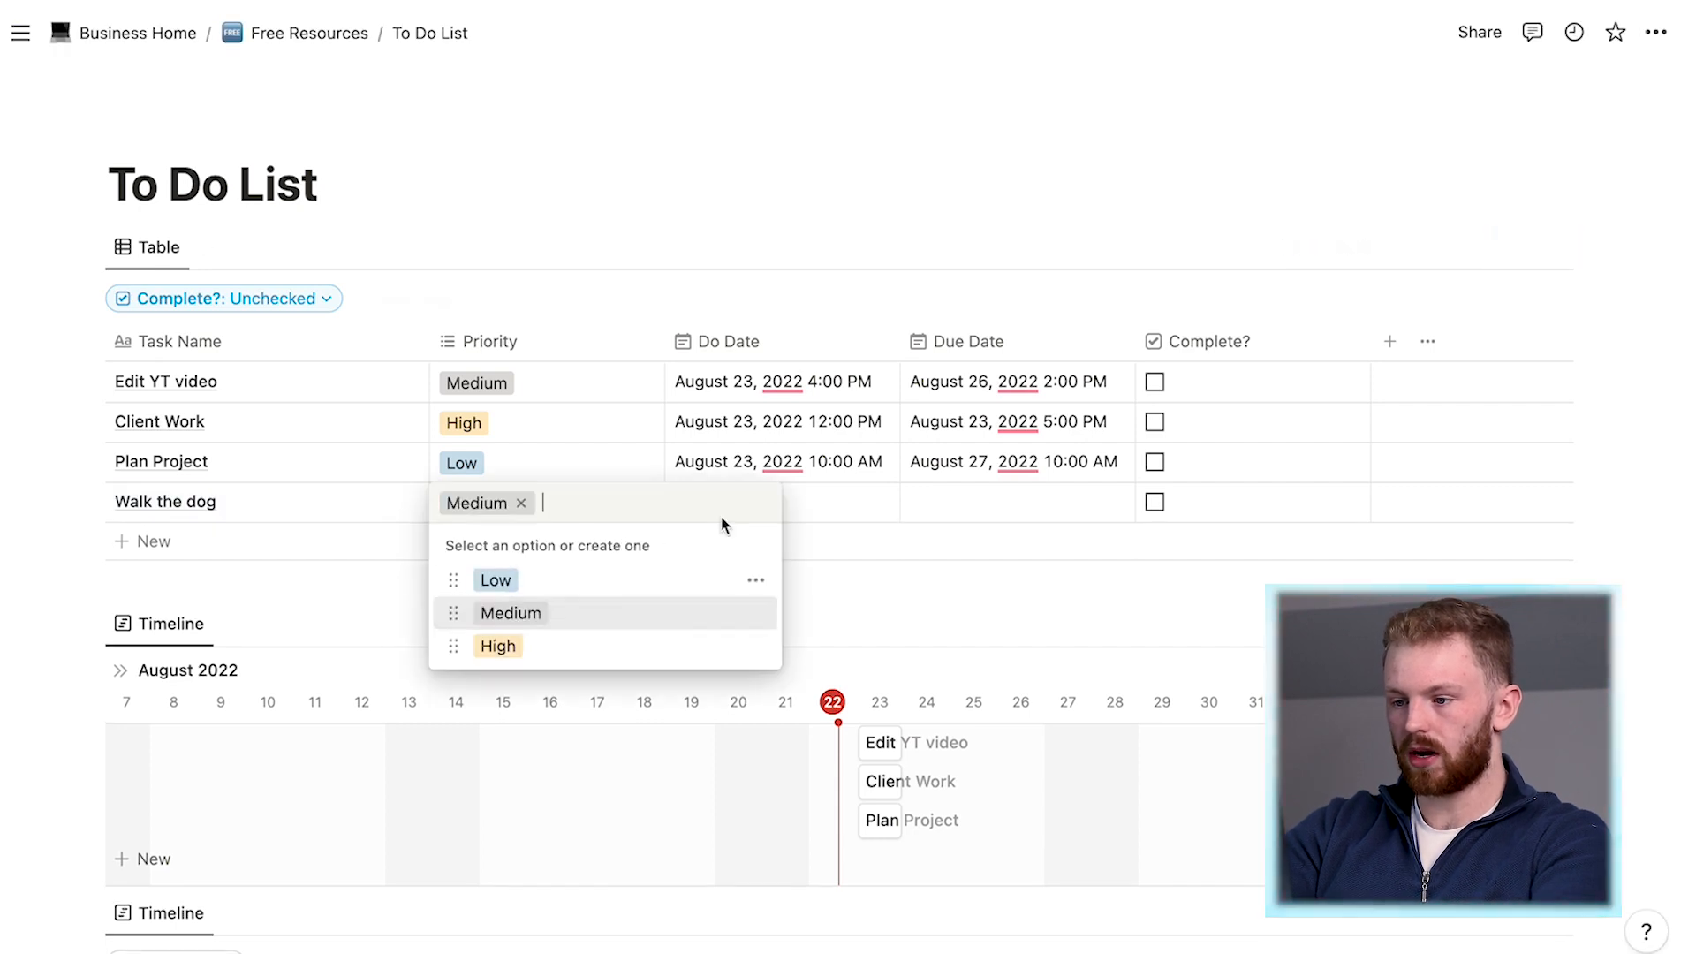
# Step: Set the Do Date of Walk the dog to August 23, 2022 at 11:00 AM
pyautogui.click(846, 498)
pyautogui.click(846, 498)
pyautogui.click(785, 583)
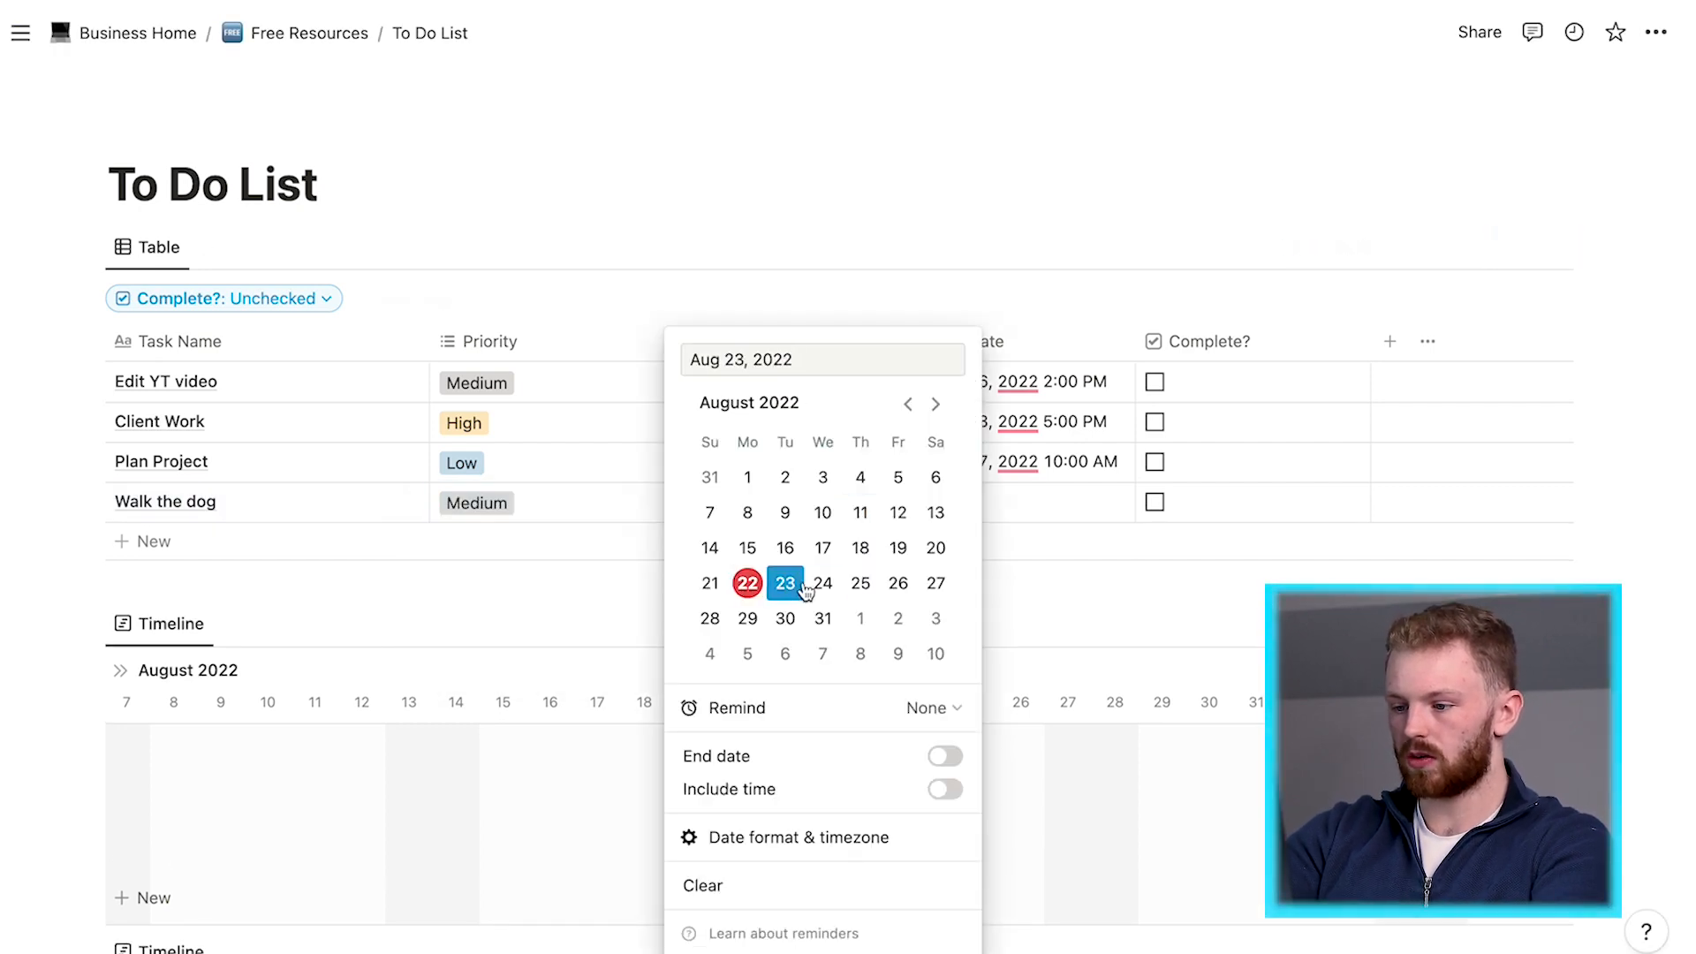
pyautogui.click(944, 789)
pyautogui.click(849, 357)
pyautogui.press('BackSpace')
pyautogui.write('1')
pyautogui.click(1139, 540)
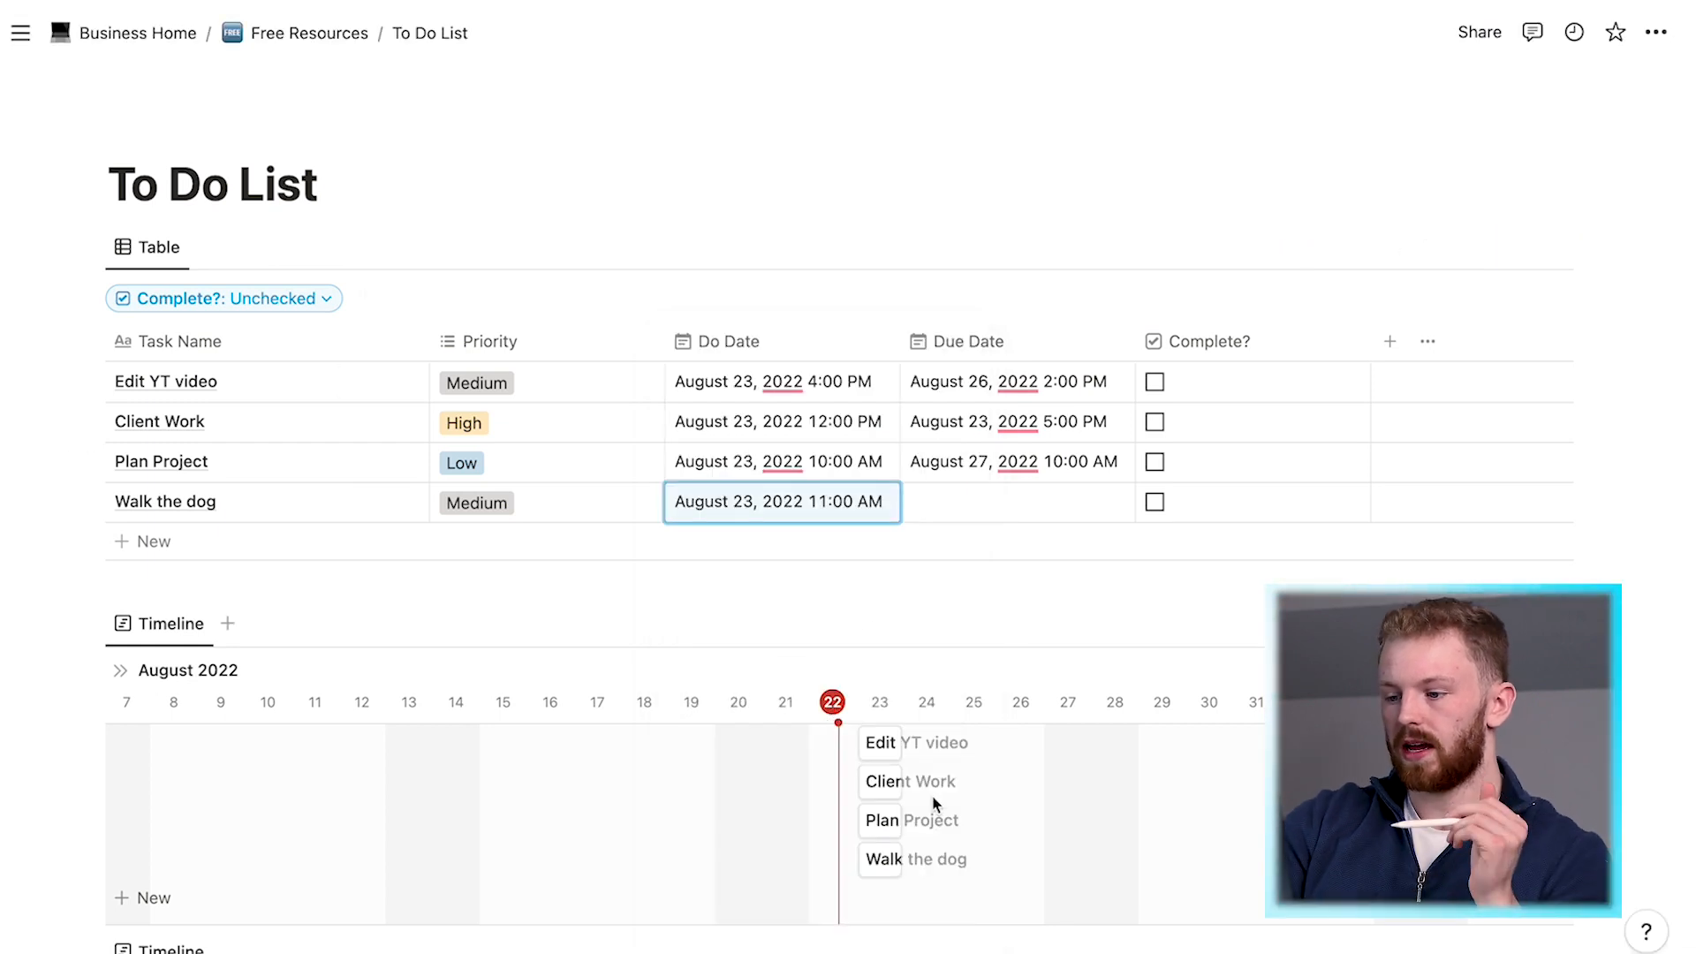
pyautogui.scroll(-1, 935, 804)
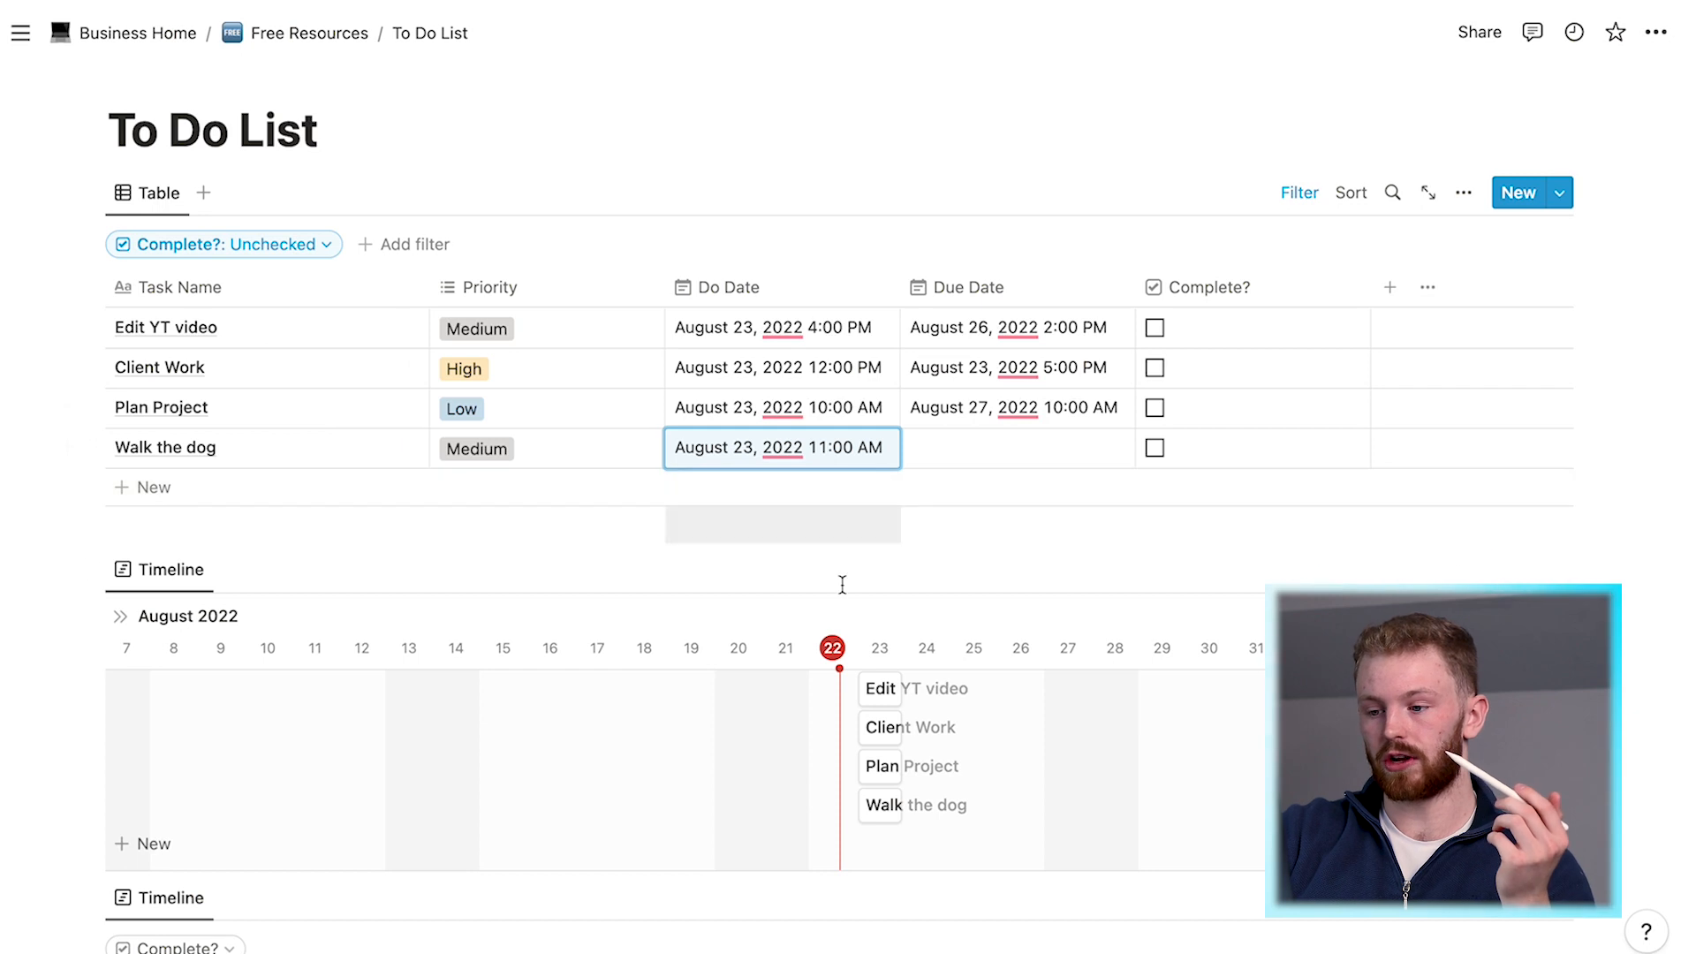
pyautogui.press('Escape')
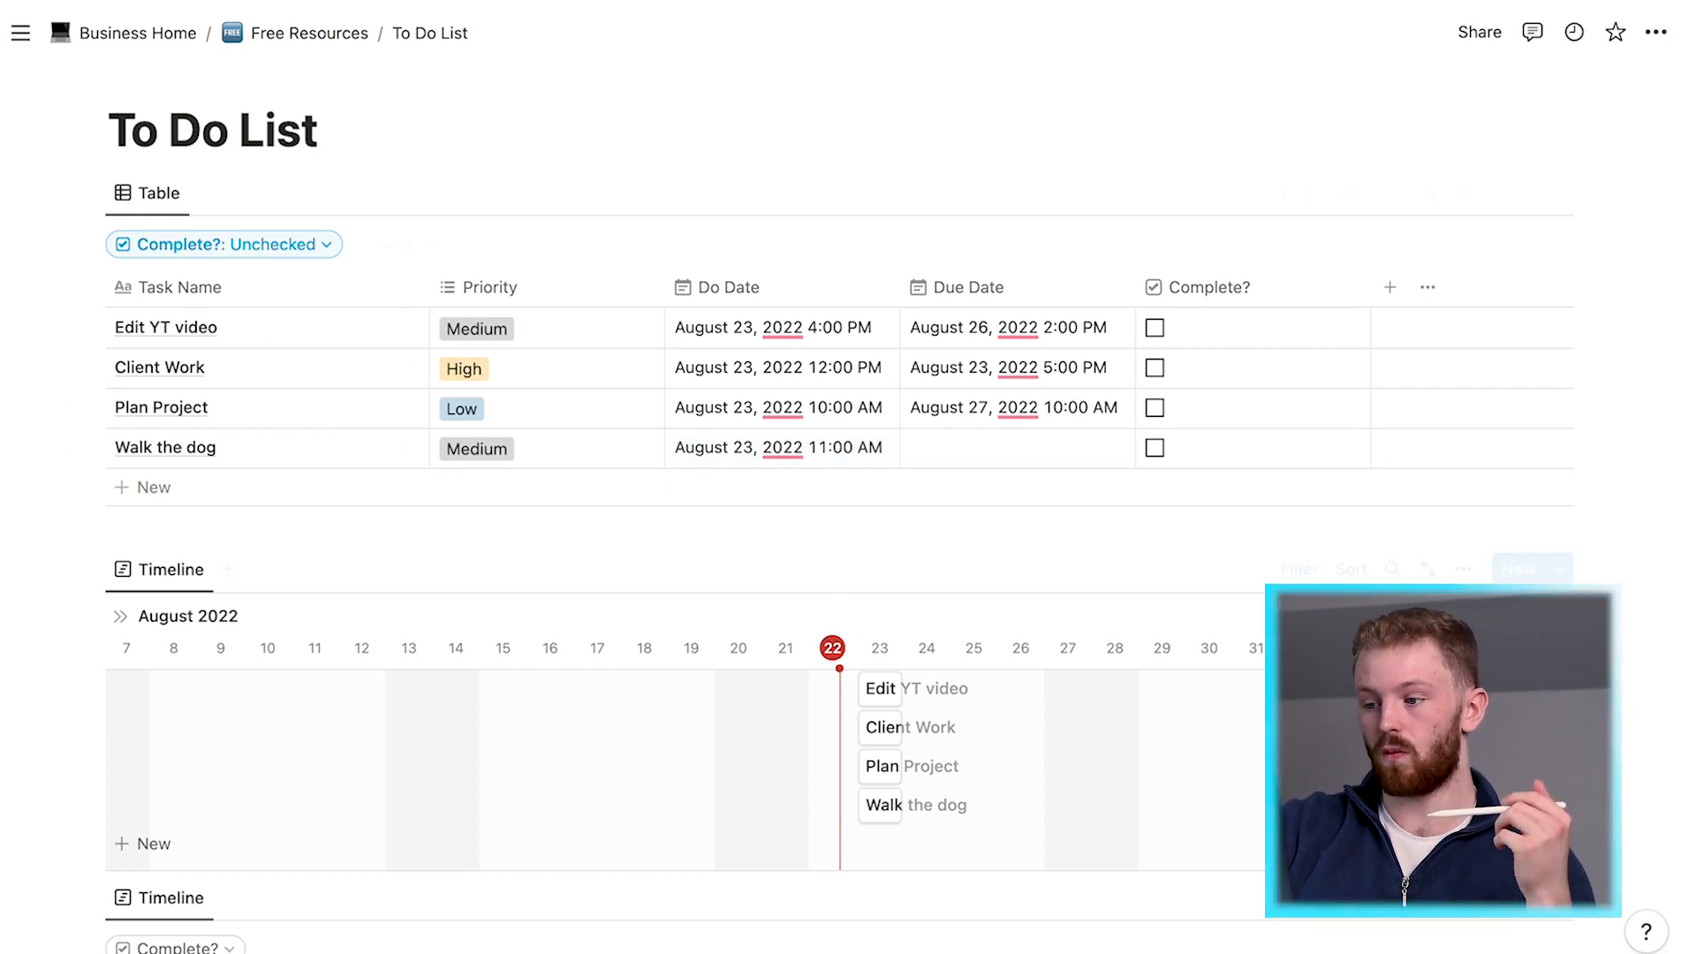